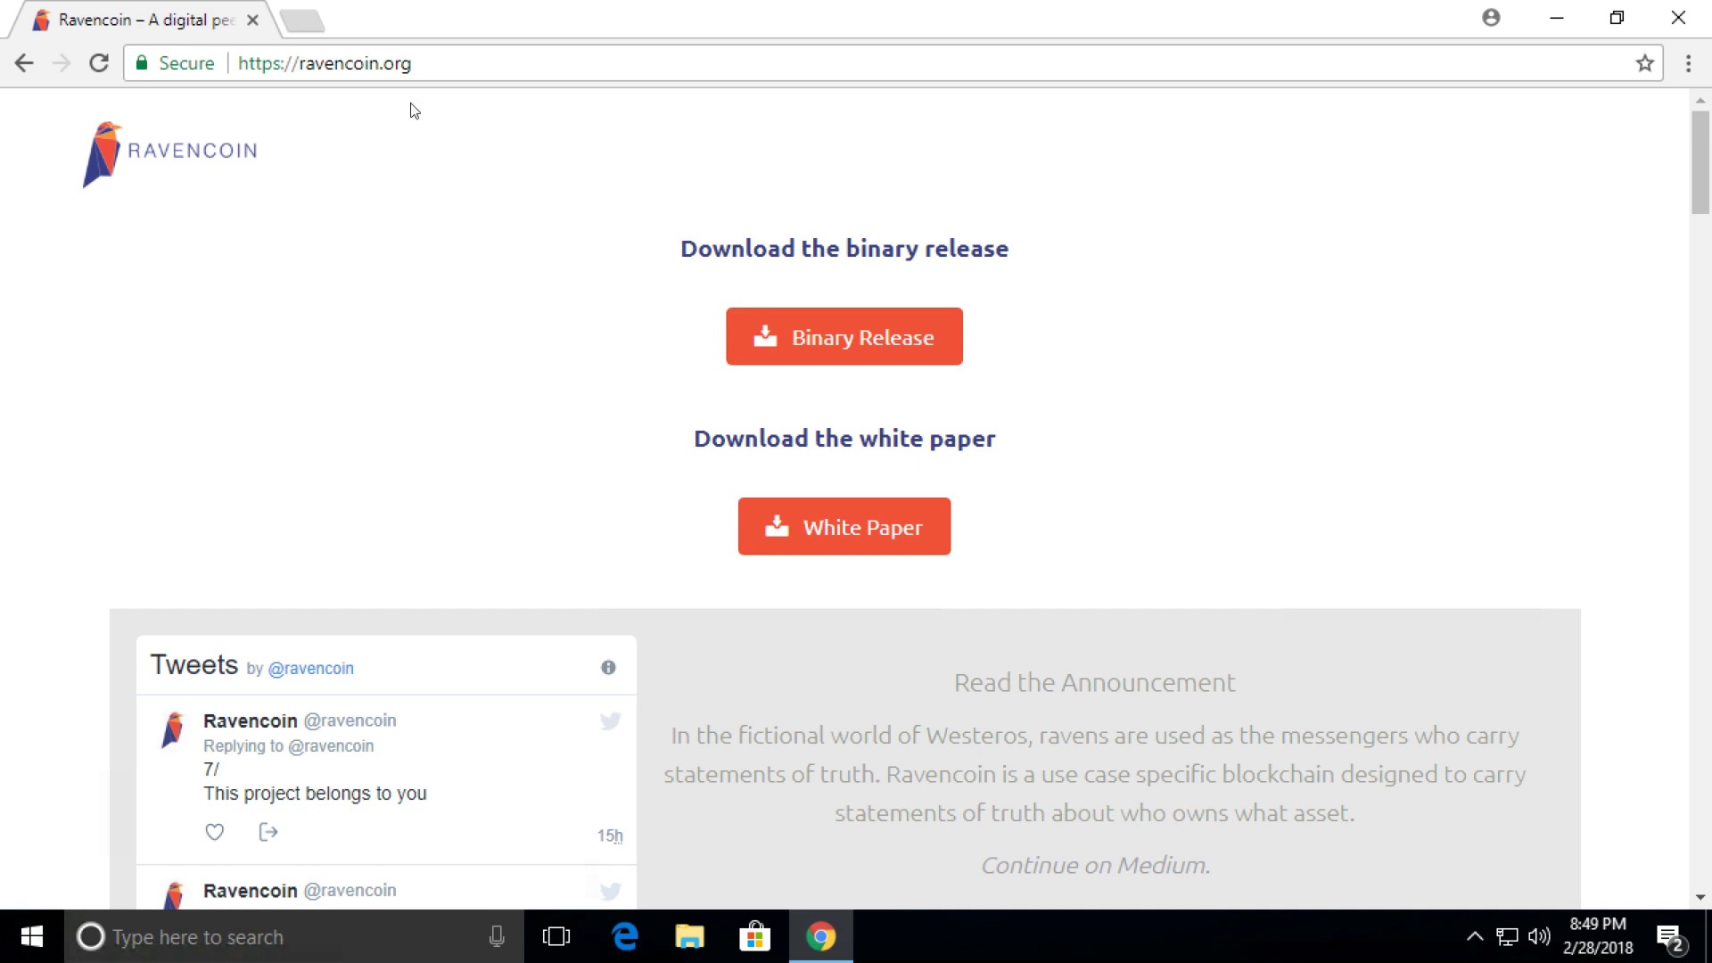
# Browse the GitHub repository to binaries/release/windows and open the raven-qt.exe file page.
pyautogui.click(417, 66)
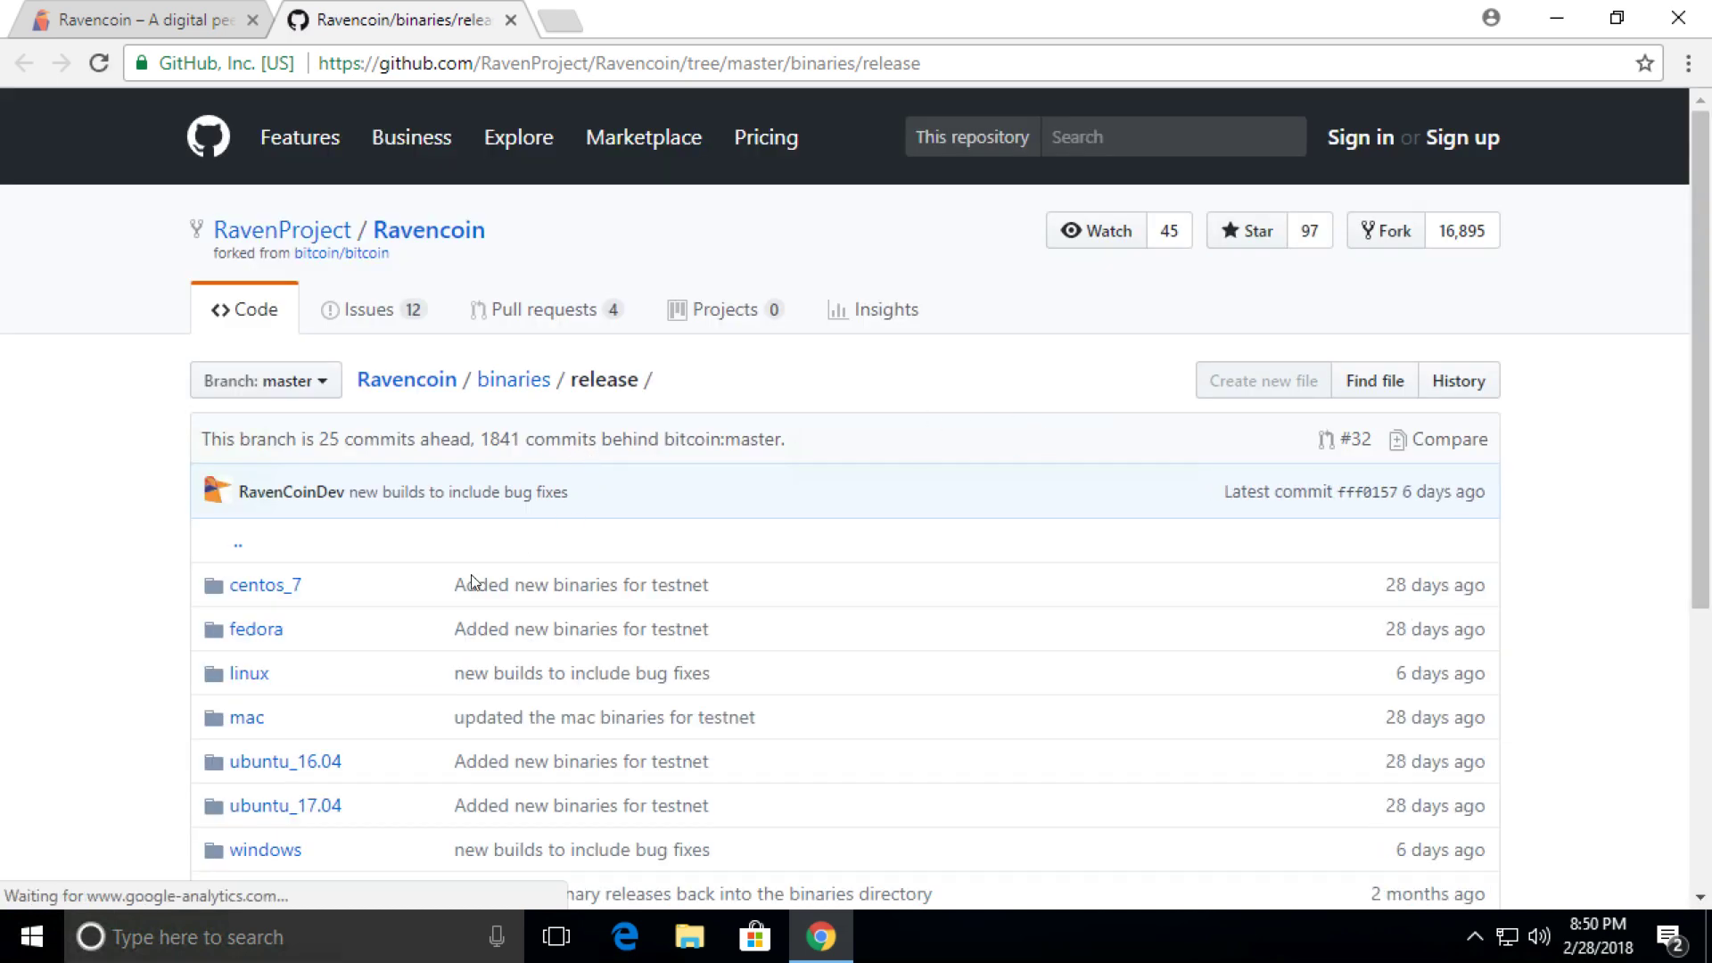
pyautogui.scroll(-5, 428, 624)
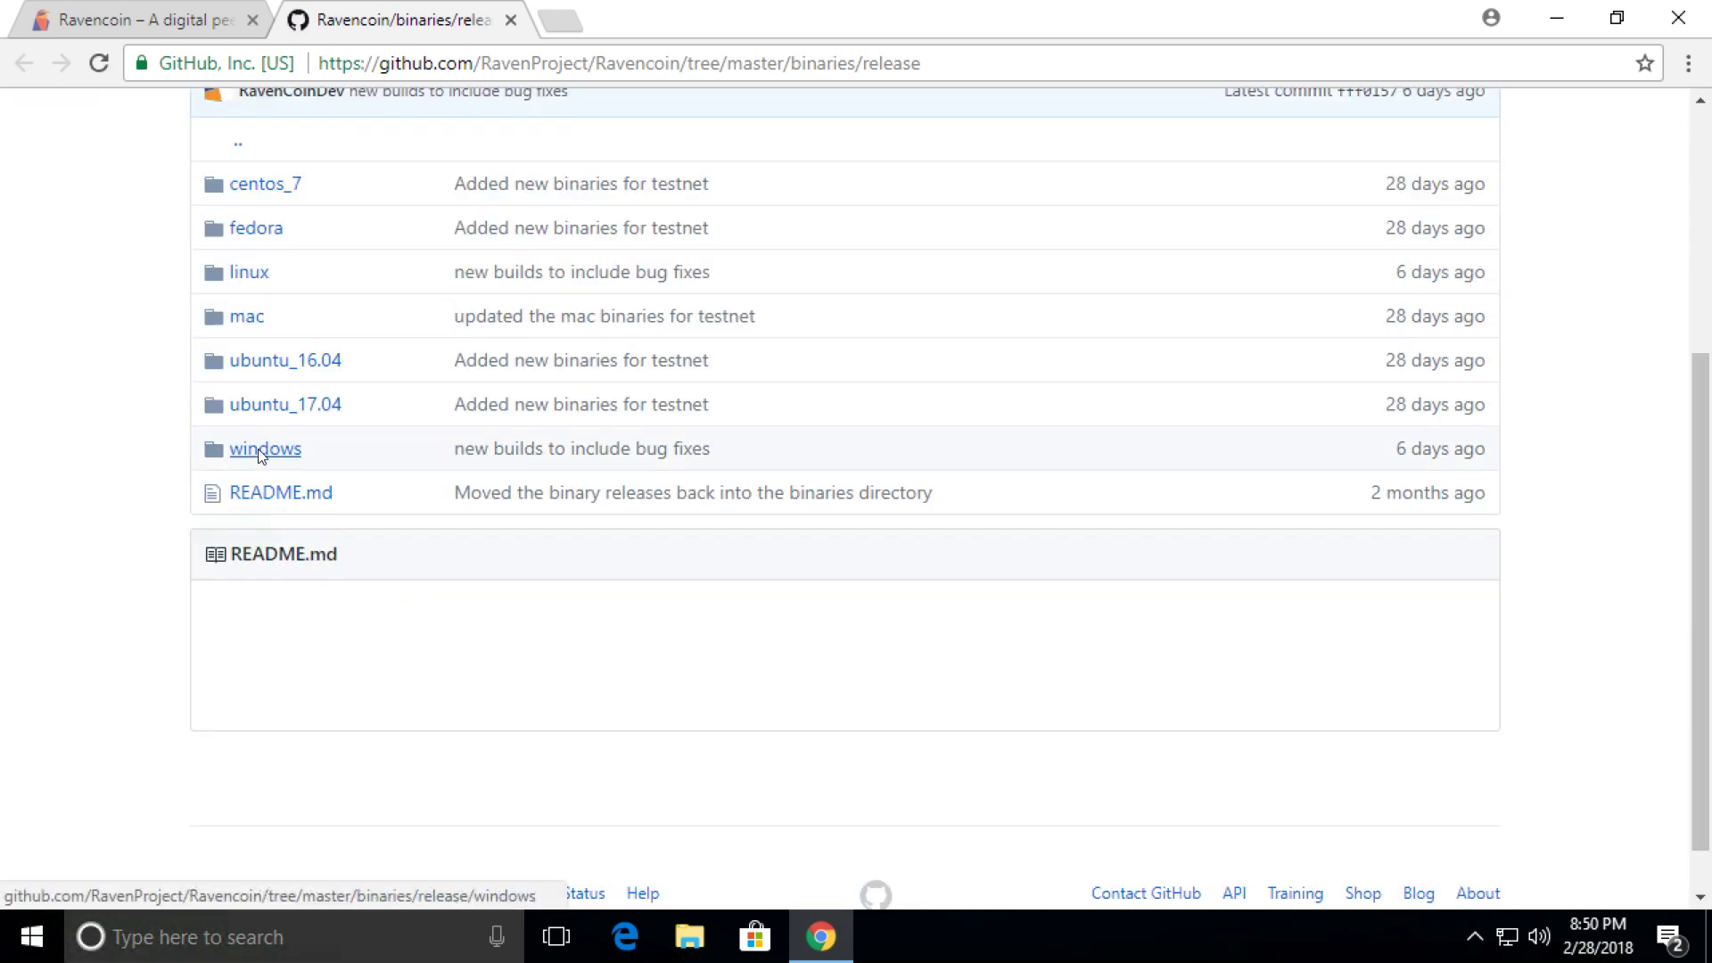
pyautogui.click(260, 449)
pyautogui.scroll(-3, 625, 647)
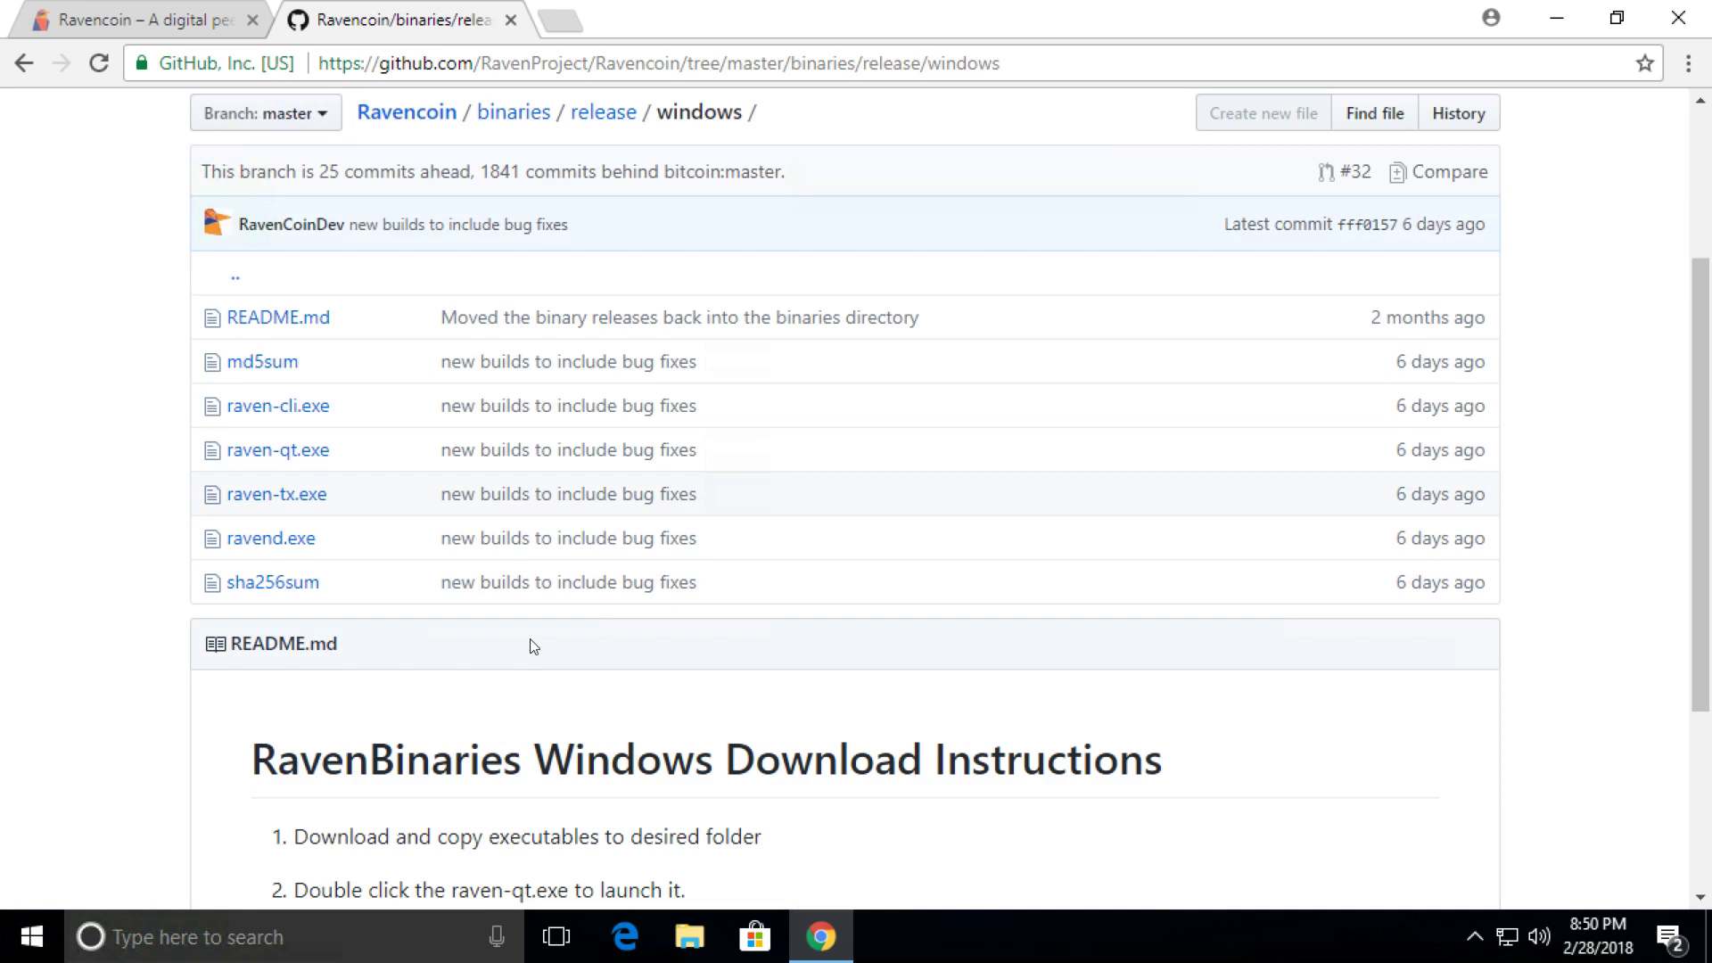
pyautogui.click(298, 460)
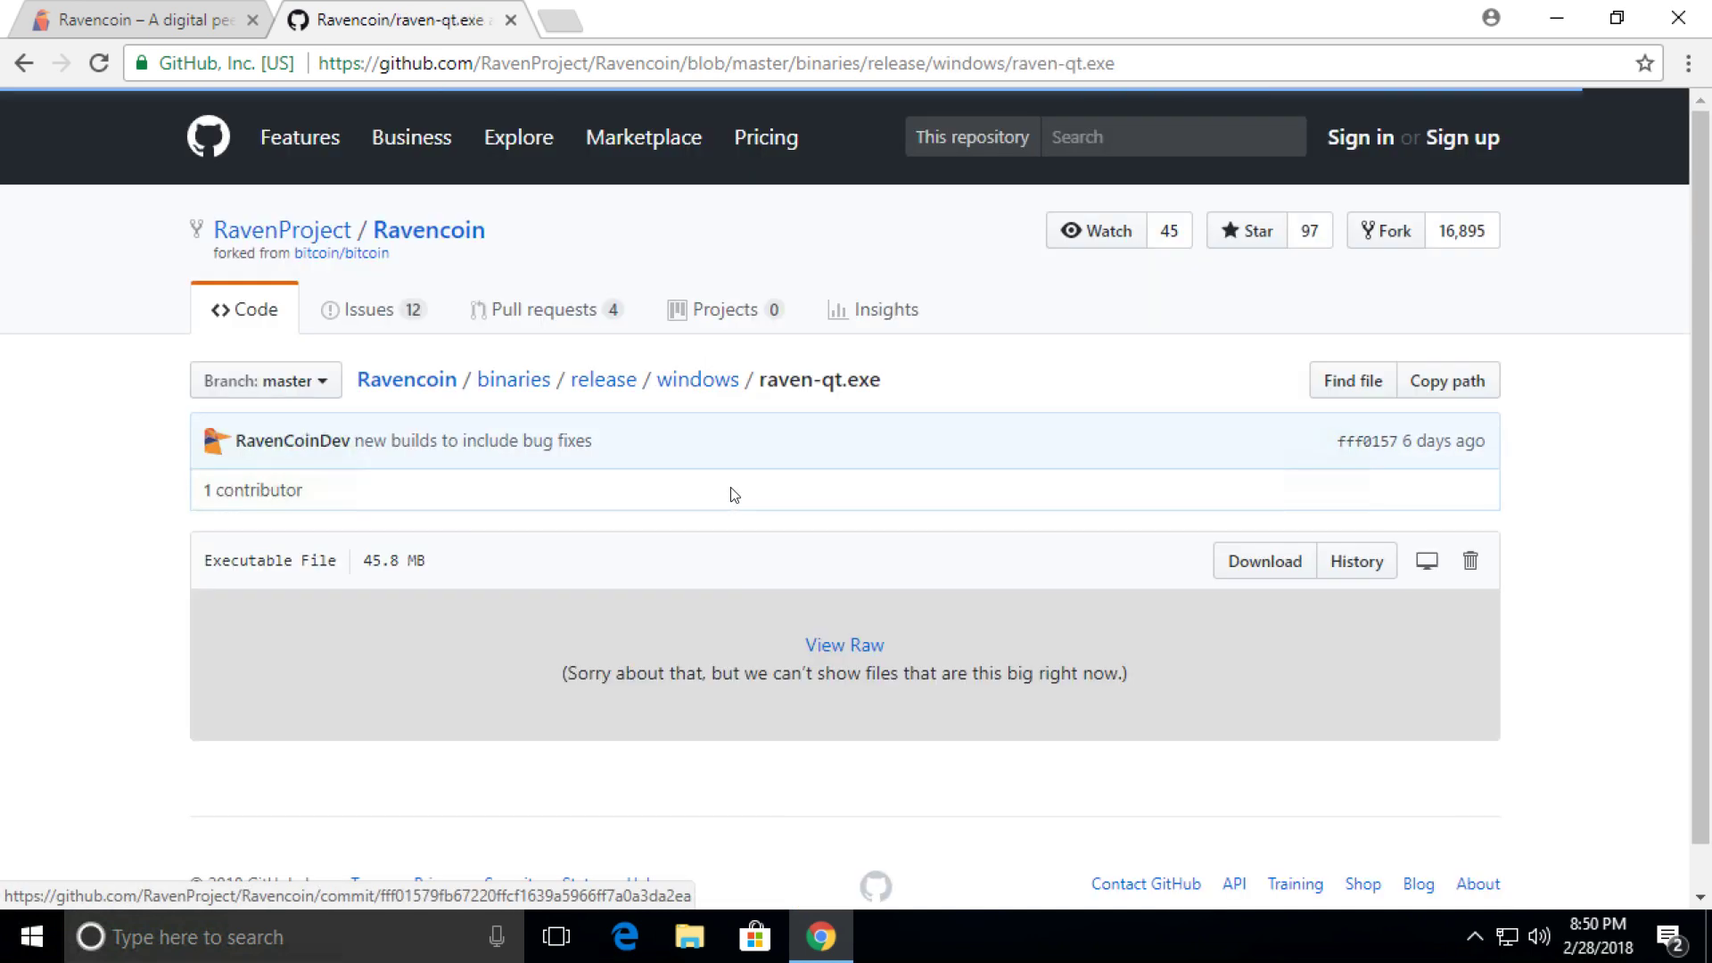
pyautogui.scroll(-1, 944, 561)
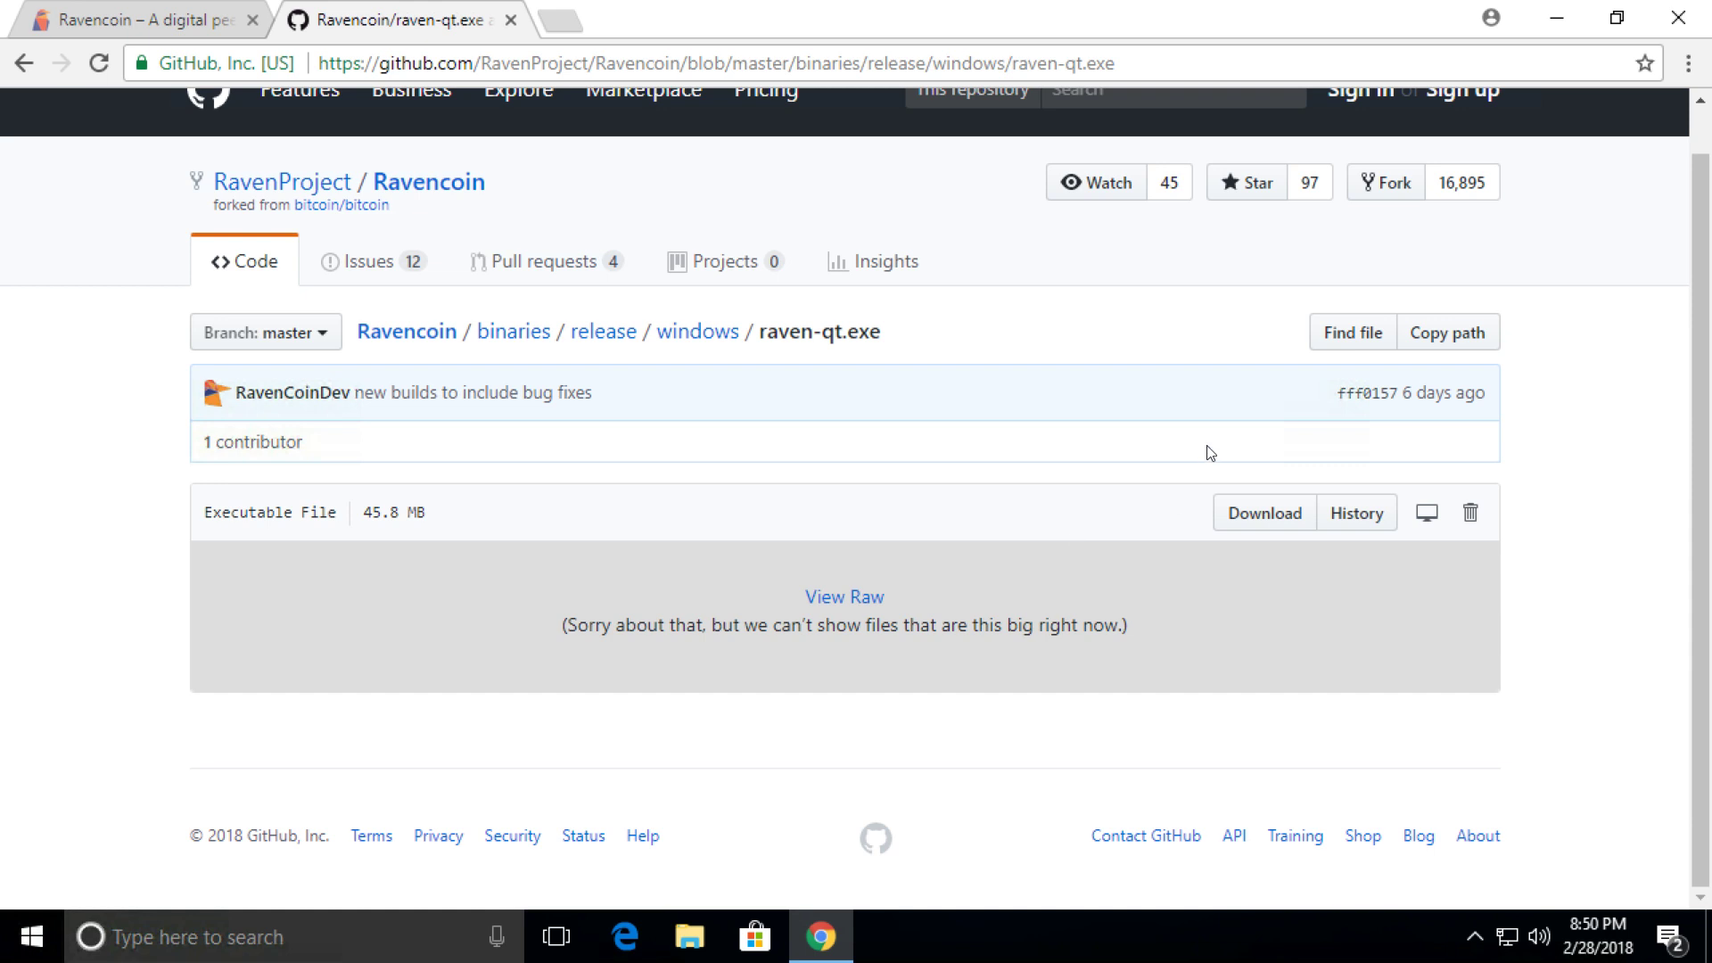
# Start the raven-qt.exe download, cancel it, and bring up File Explorer.
pyautogui.click(1252, 519)
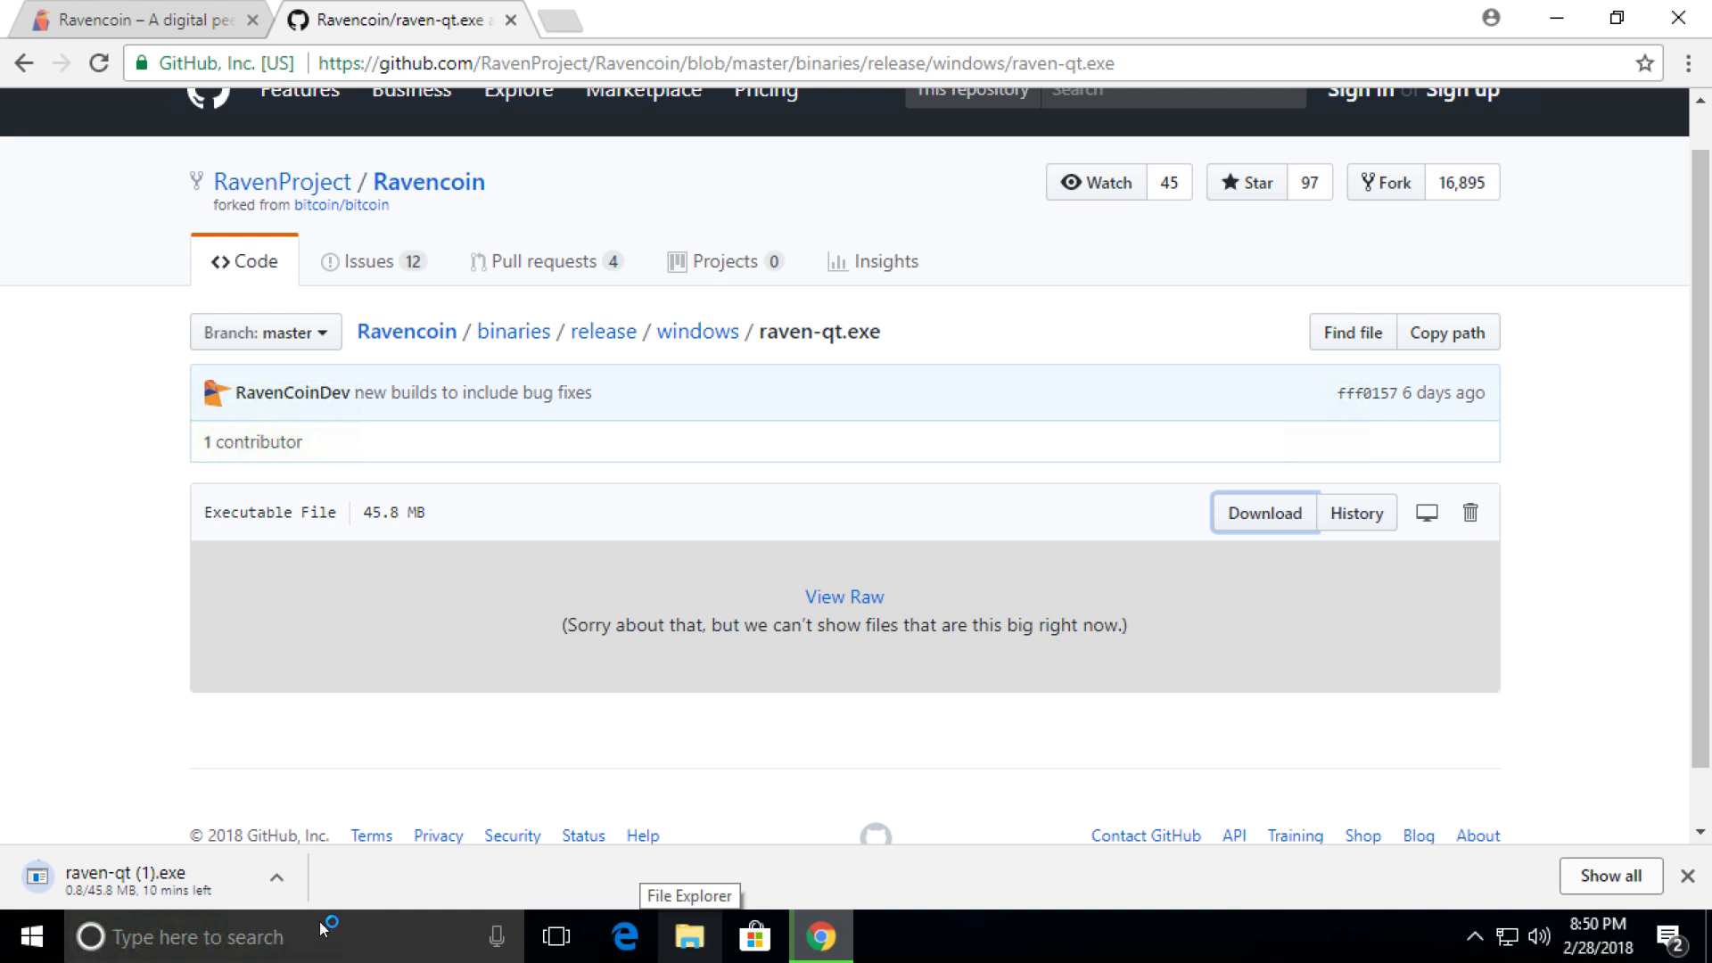
pyautogui.click(277, 879)
pyautogui.click(317, 837)
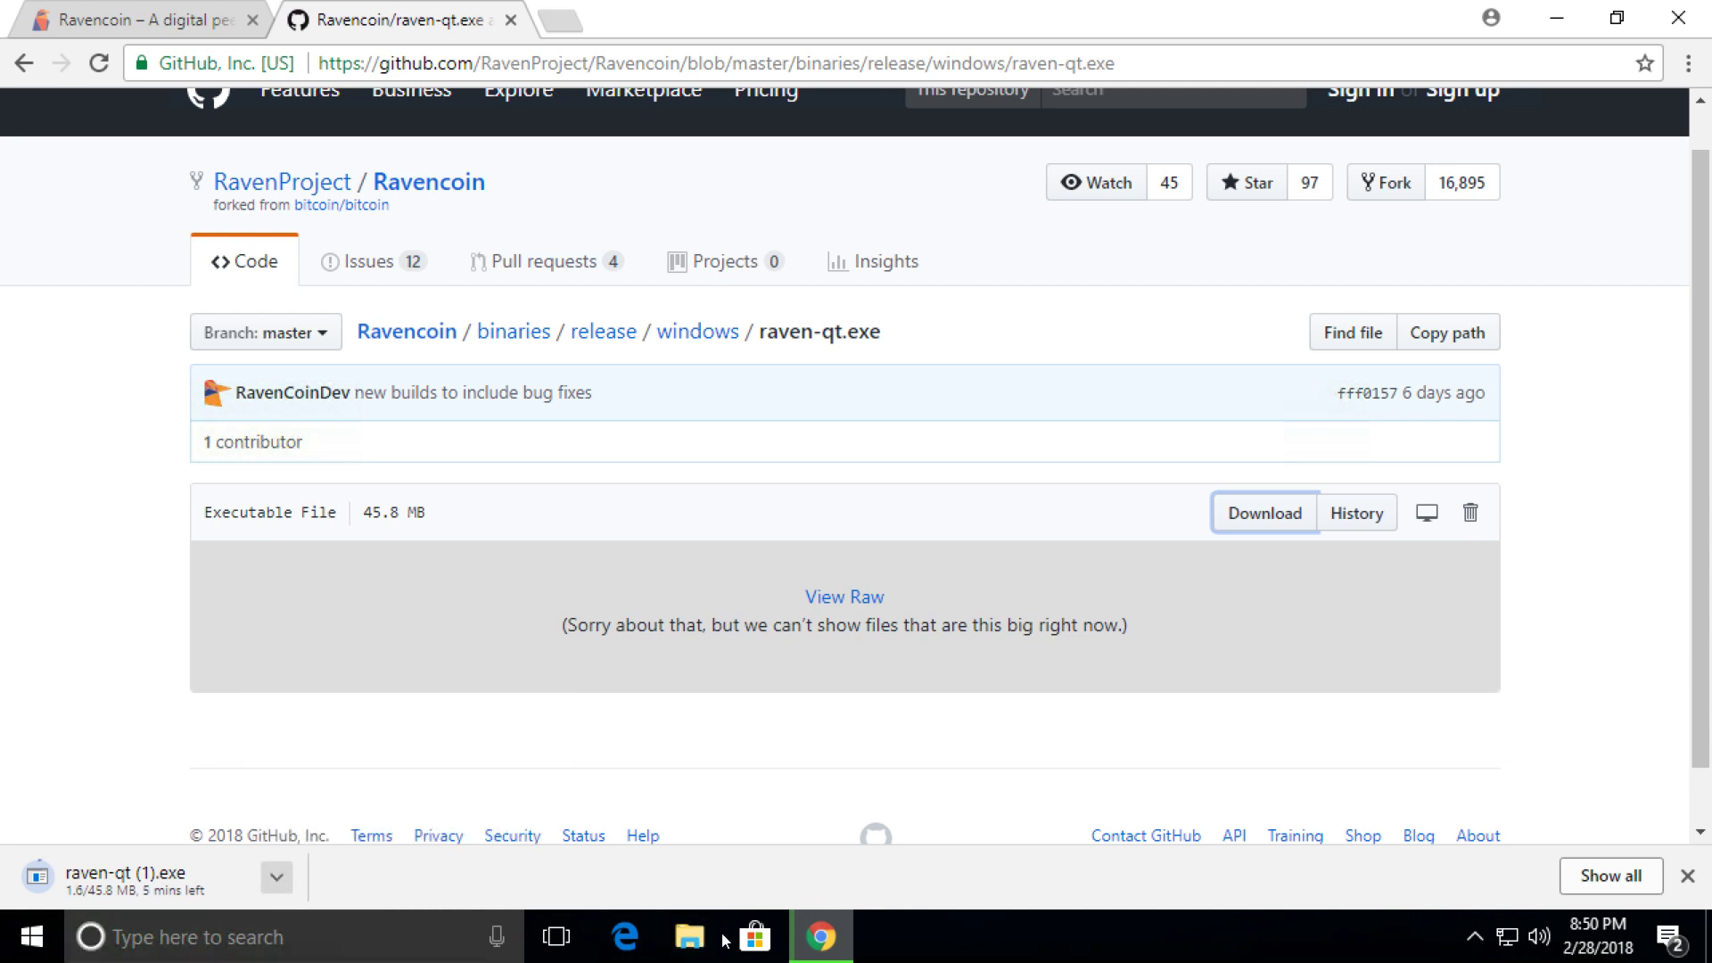
pyautogui.click(692, 936)
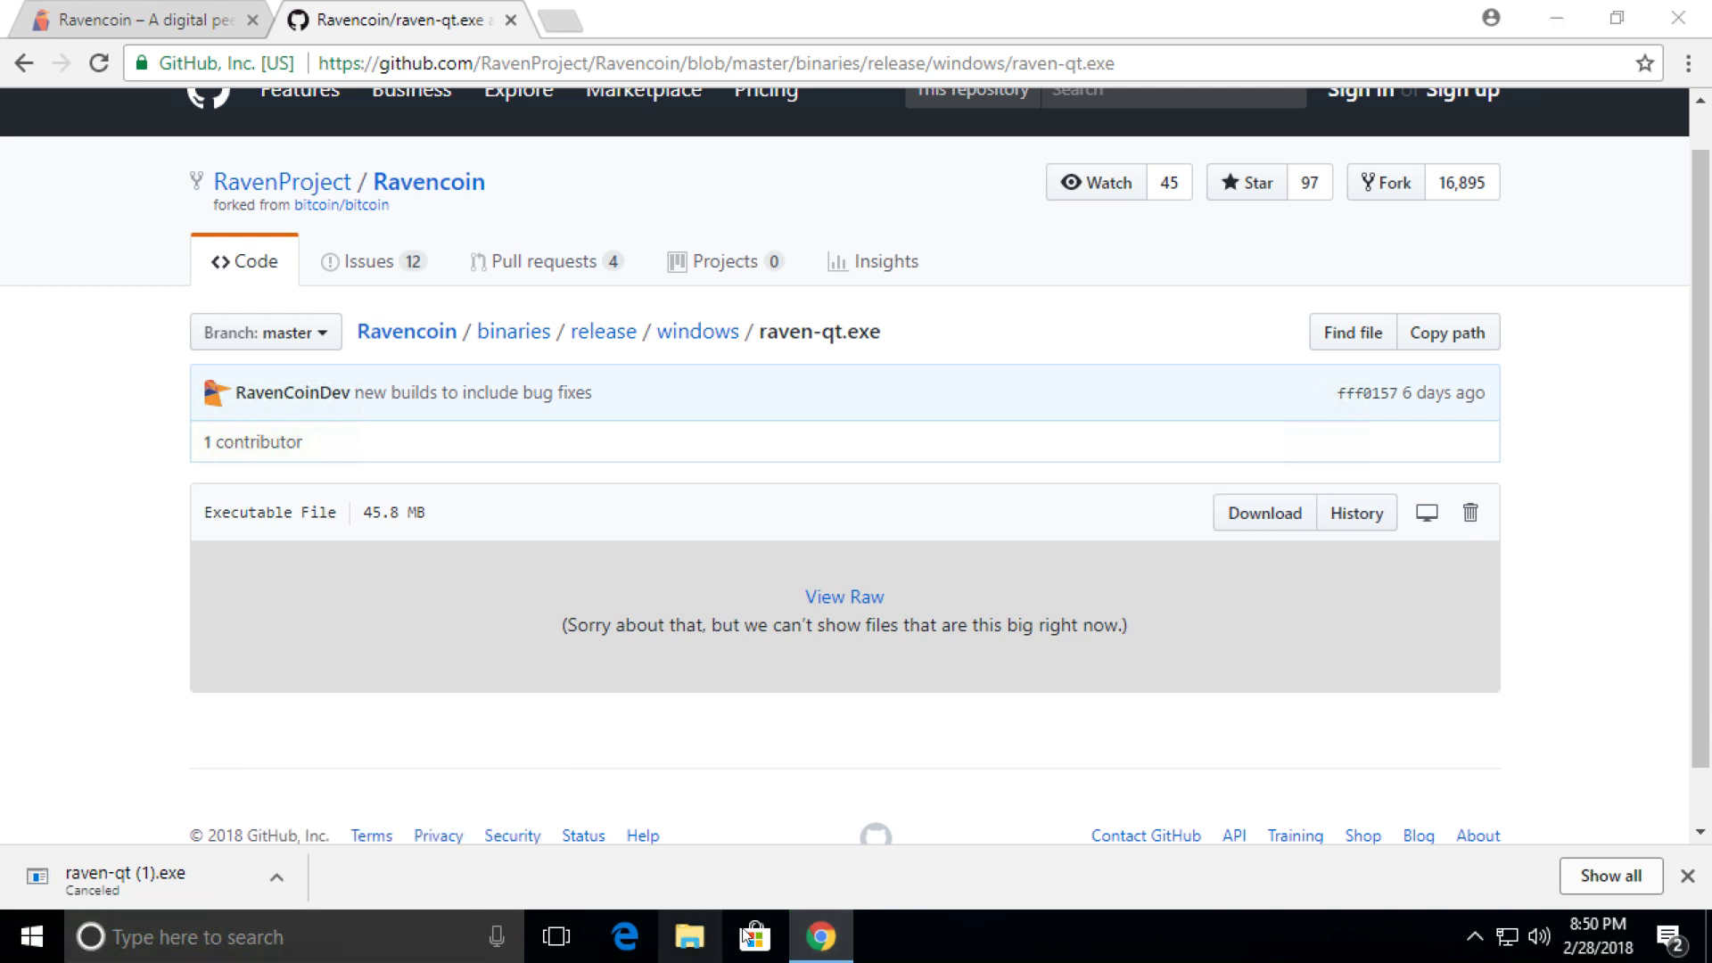
# Select raven-qt in Downloads and minimize the browser to expose the desktop.
pyautogui.click(406, 301)
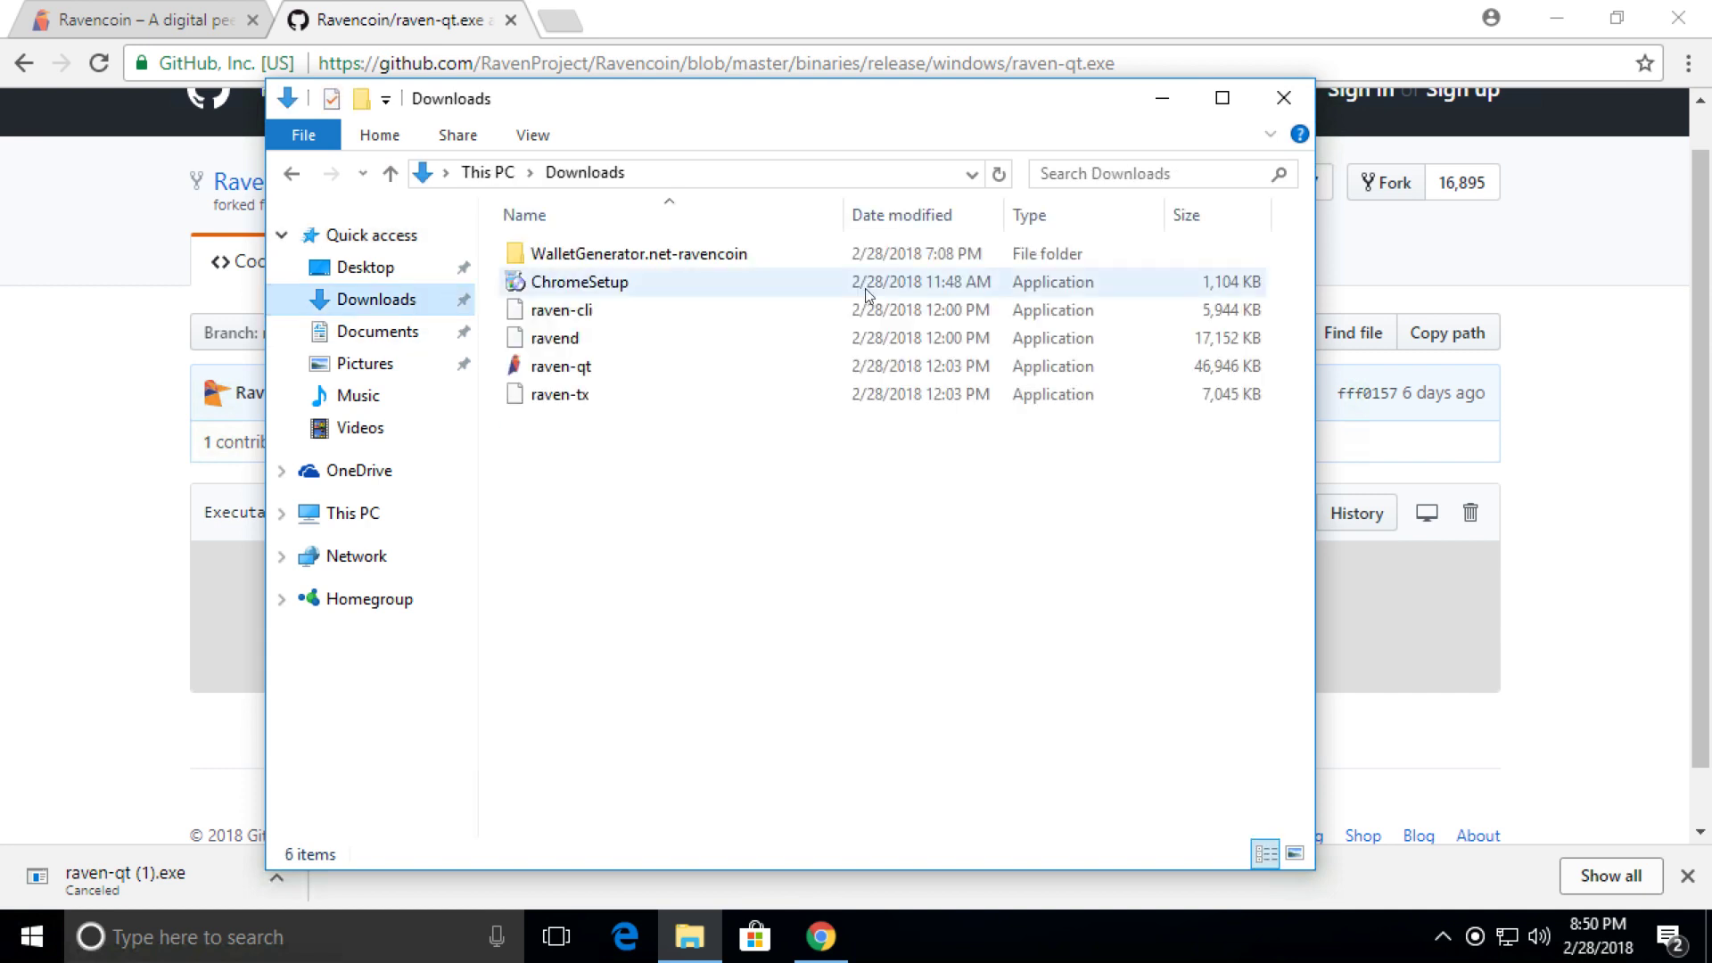
pyautogui.click(565, 375)
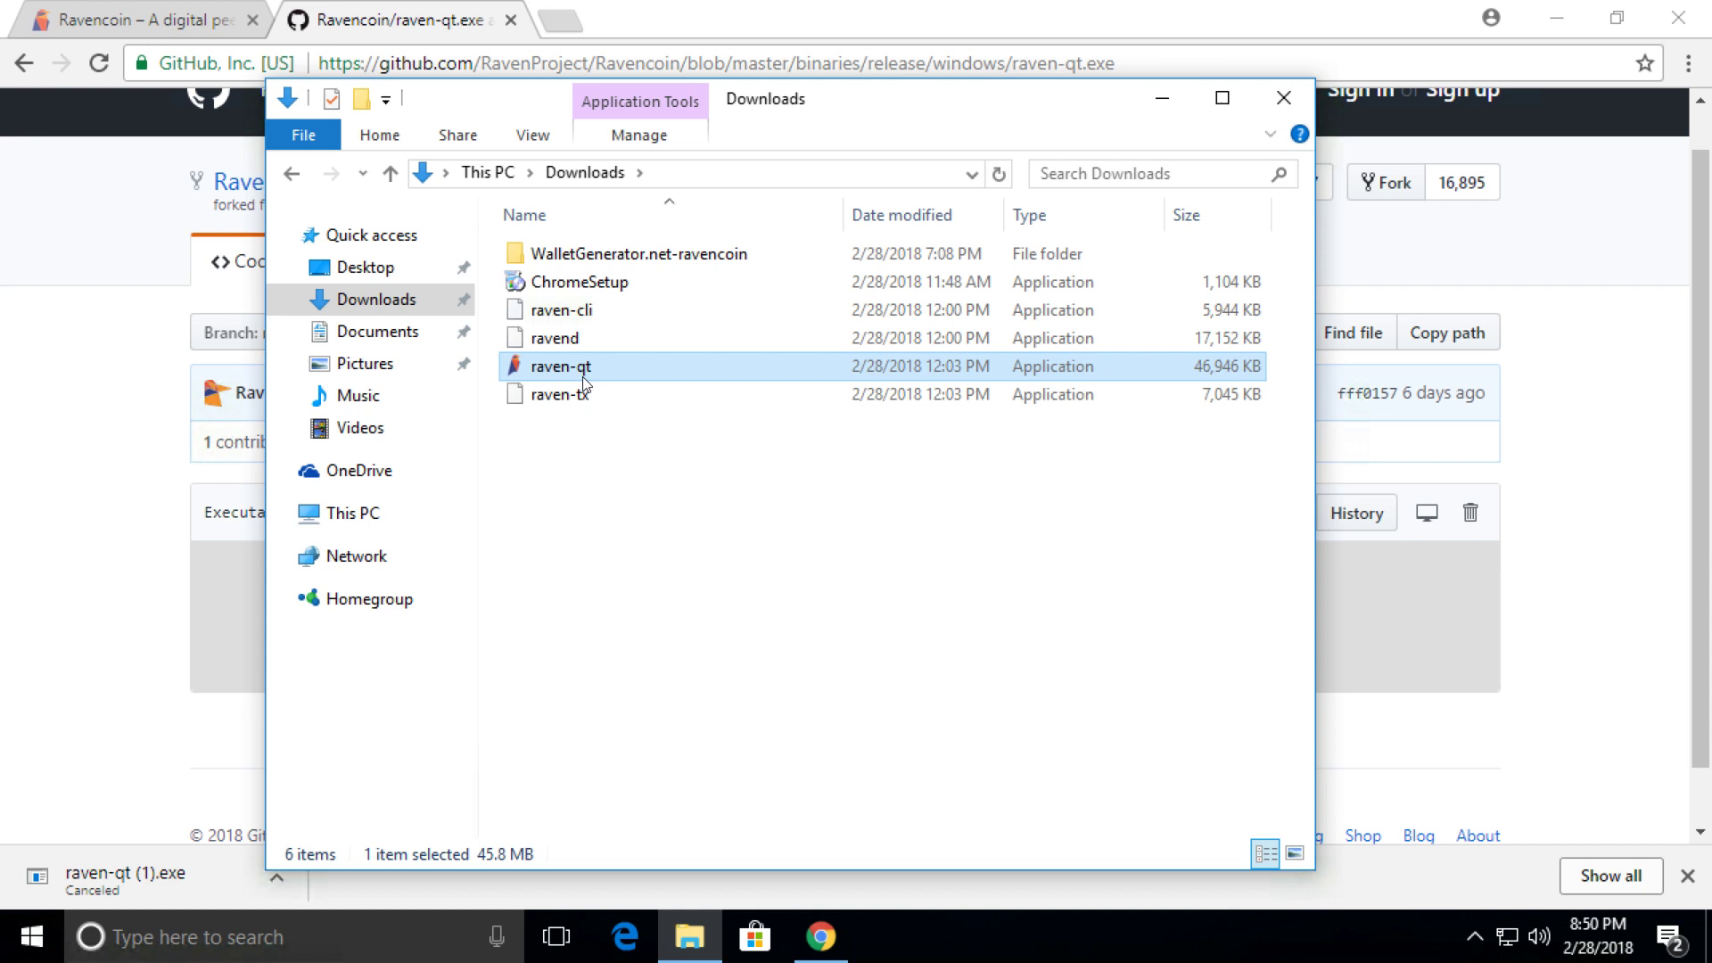
pyautogui.click(1516, 19)
pyautogui.click(1568, 19)
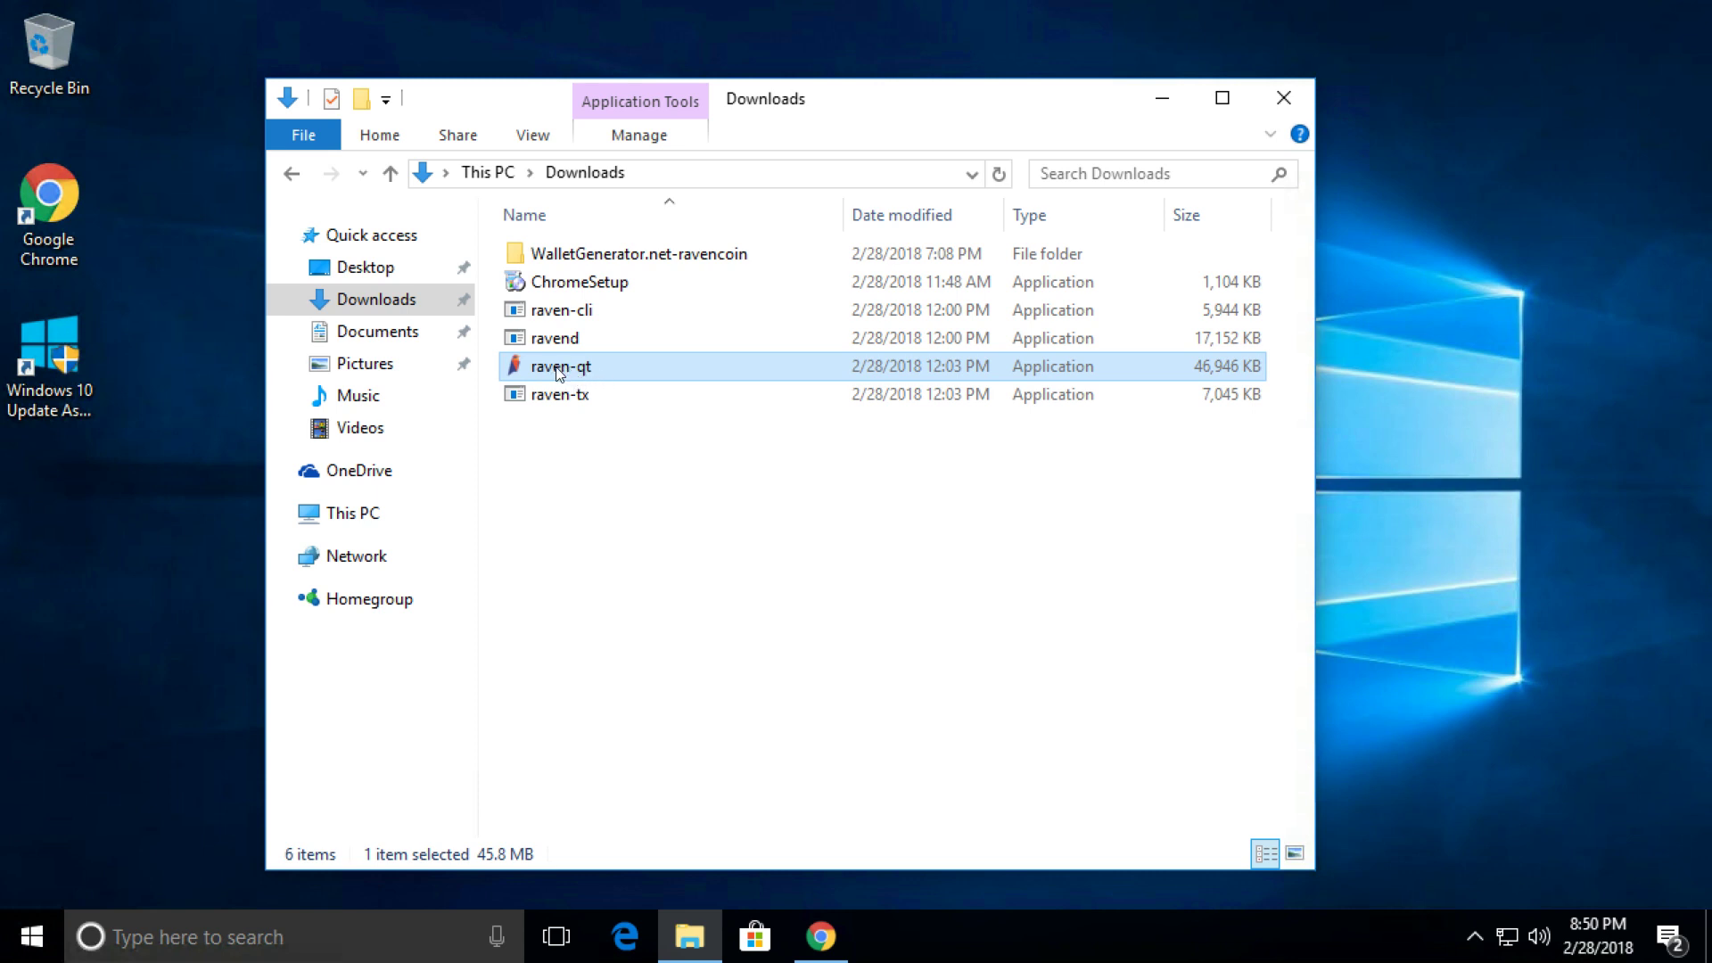
pyautogui.moveTo(557, 370); pyautogui.dragTo(619, 362)
pyautogui.click(555, 368)
pyautogui.press('Return')
# Move raven-qt onto the desktop, position its icon, and close the Downloads window.
pyautogui.moveTo(589, 366); pyautogui.dragTo(126, 571)
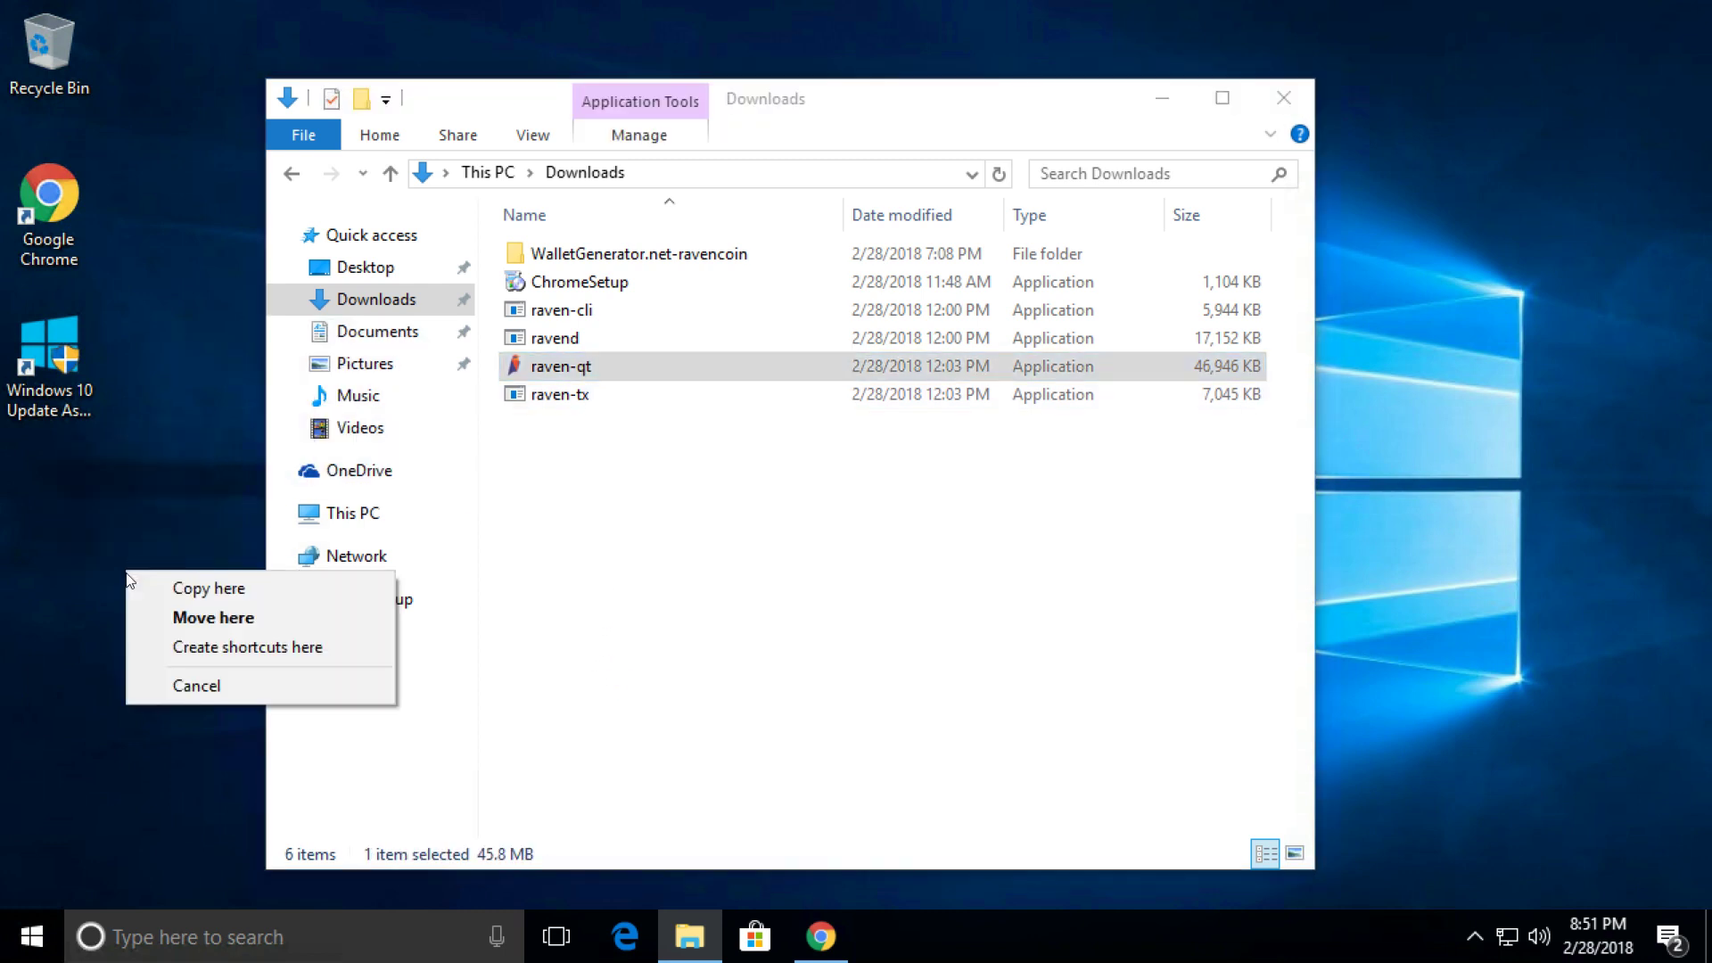
pyautogui.click(203, 616)
pyautogui.moveTo(119, 491); pyautogui.dragTo(41, 496)
pyautogui.click(1286, 100)
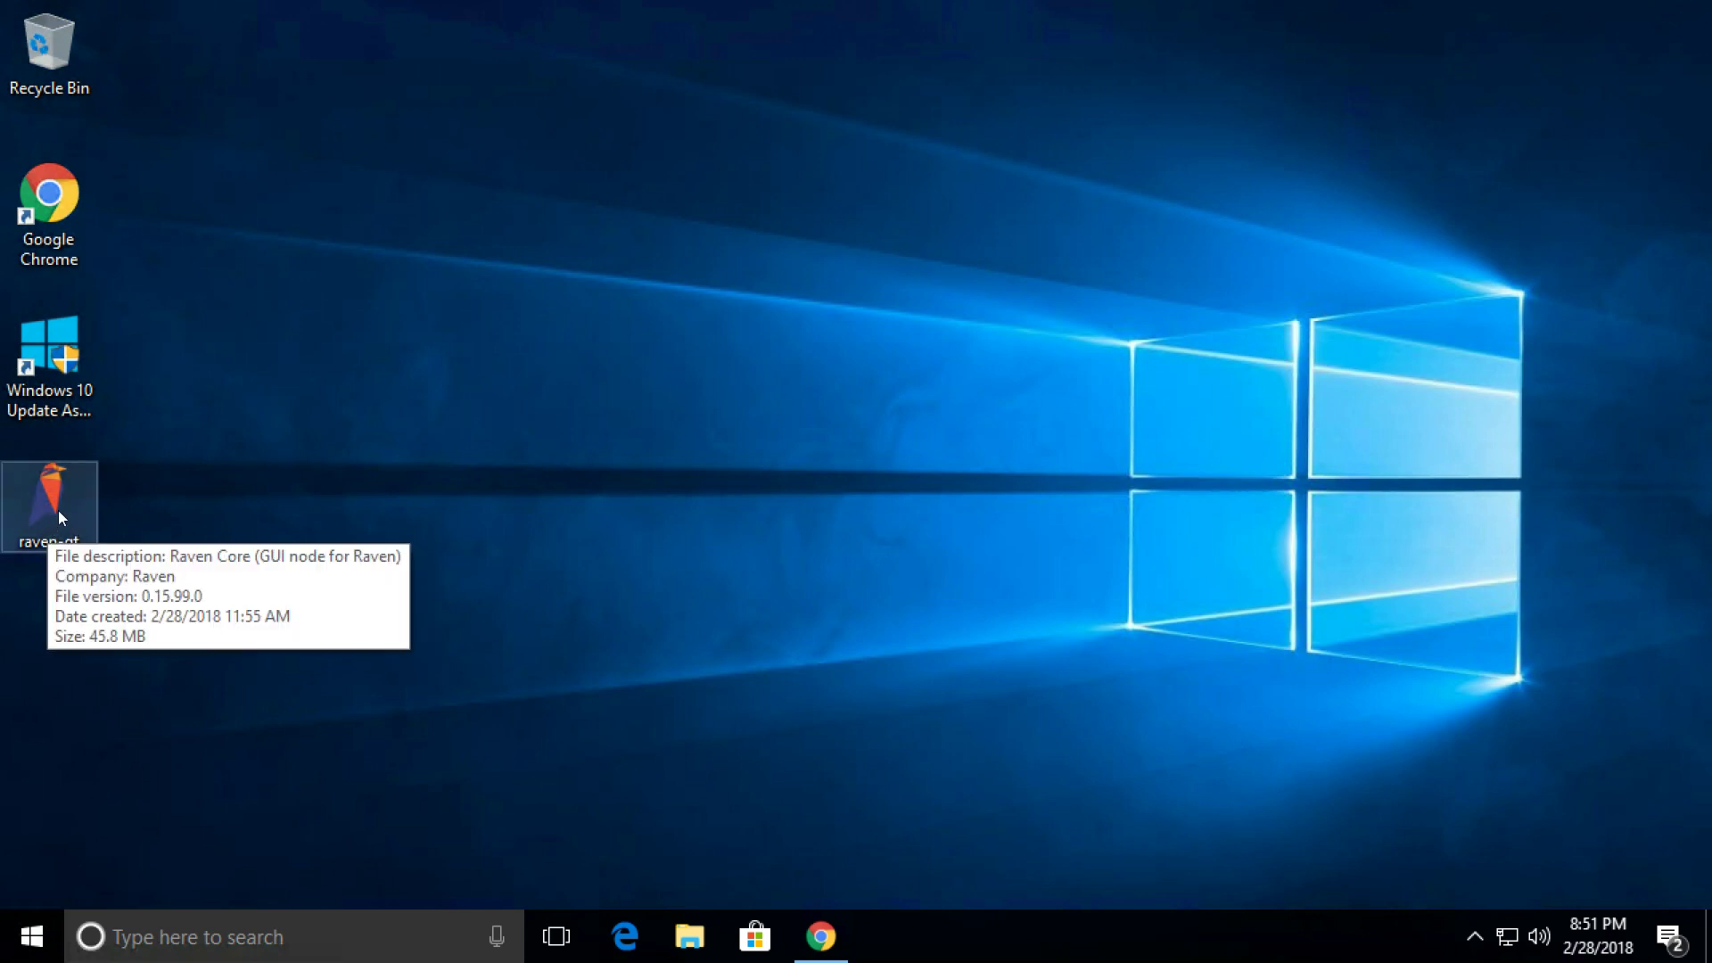
# Launch raven-qt from the desktop icon and let the Overview load with 0.00000000 RVN balances.
pyautogui.doubleClick(54, 510)
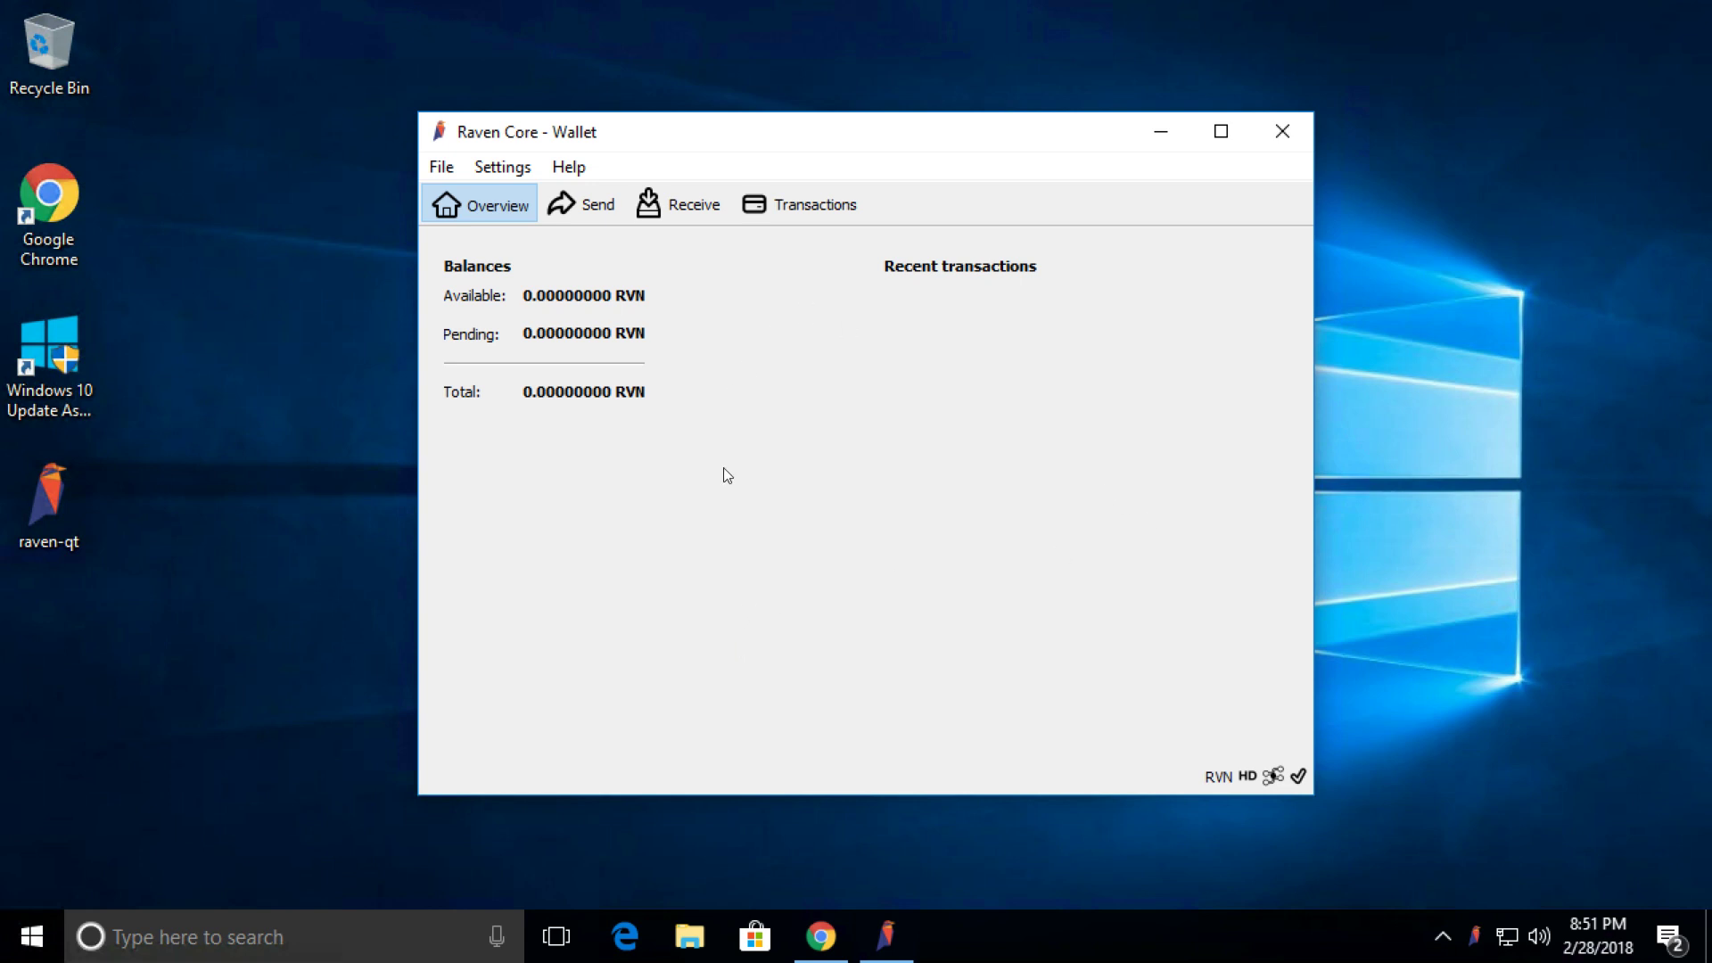
# Create two new receiving addresses labelled Main and Mining.
pyautogui.click(443, 168)
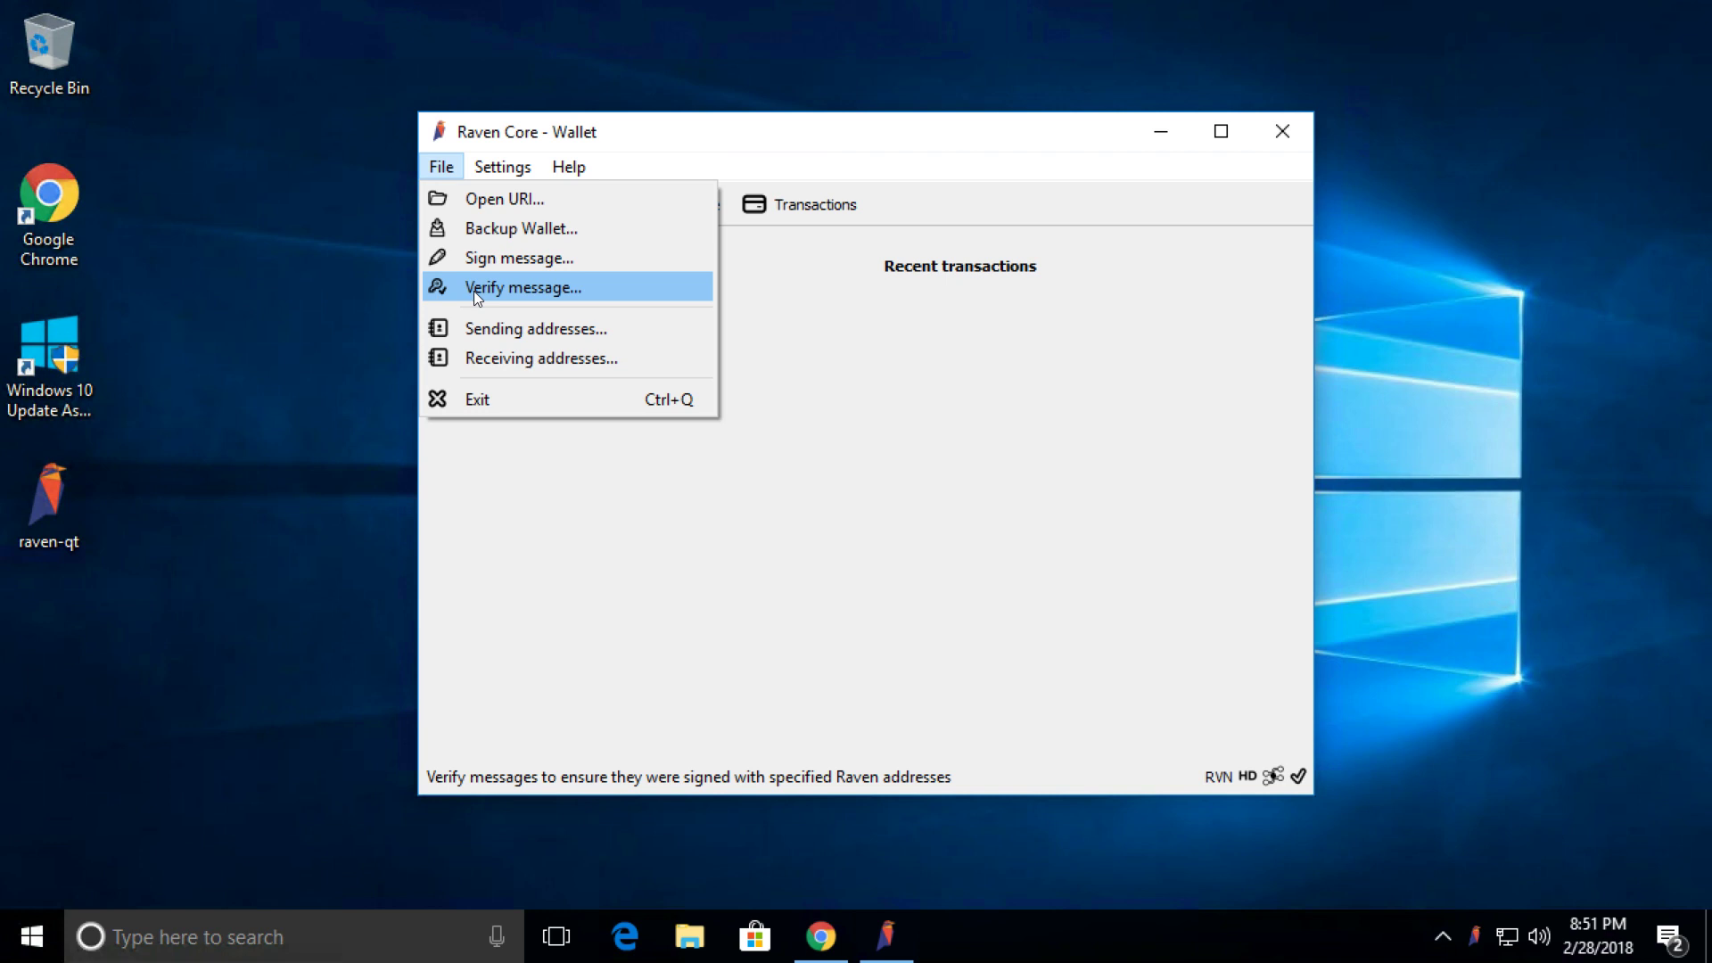
pyautogui.click(491, 356)
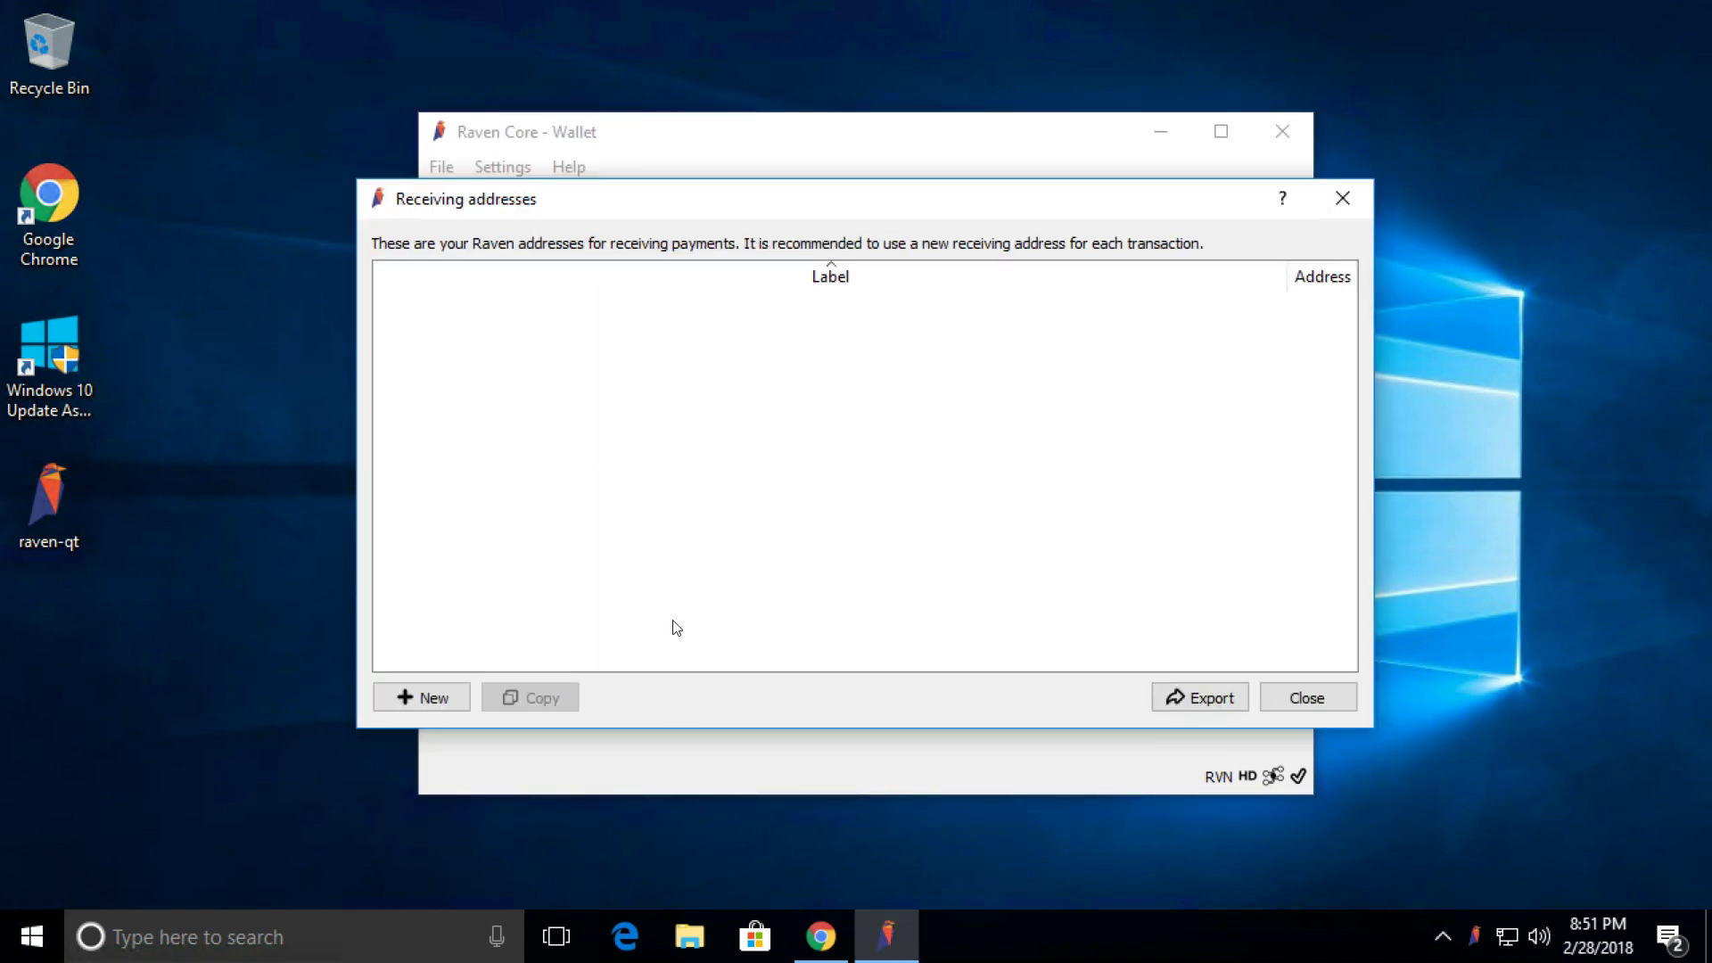
pyautogui.click(421, 698)
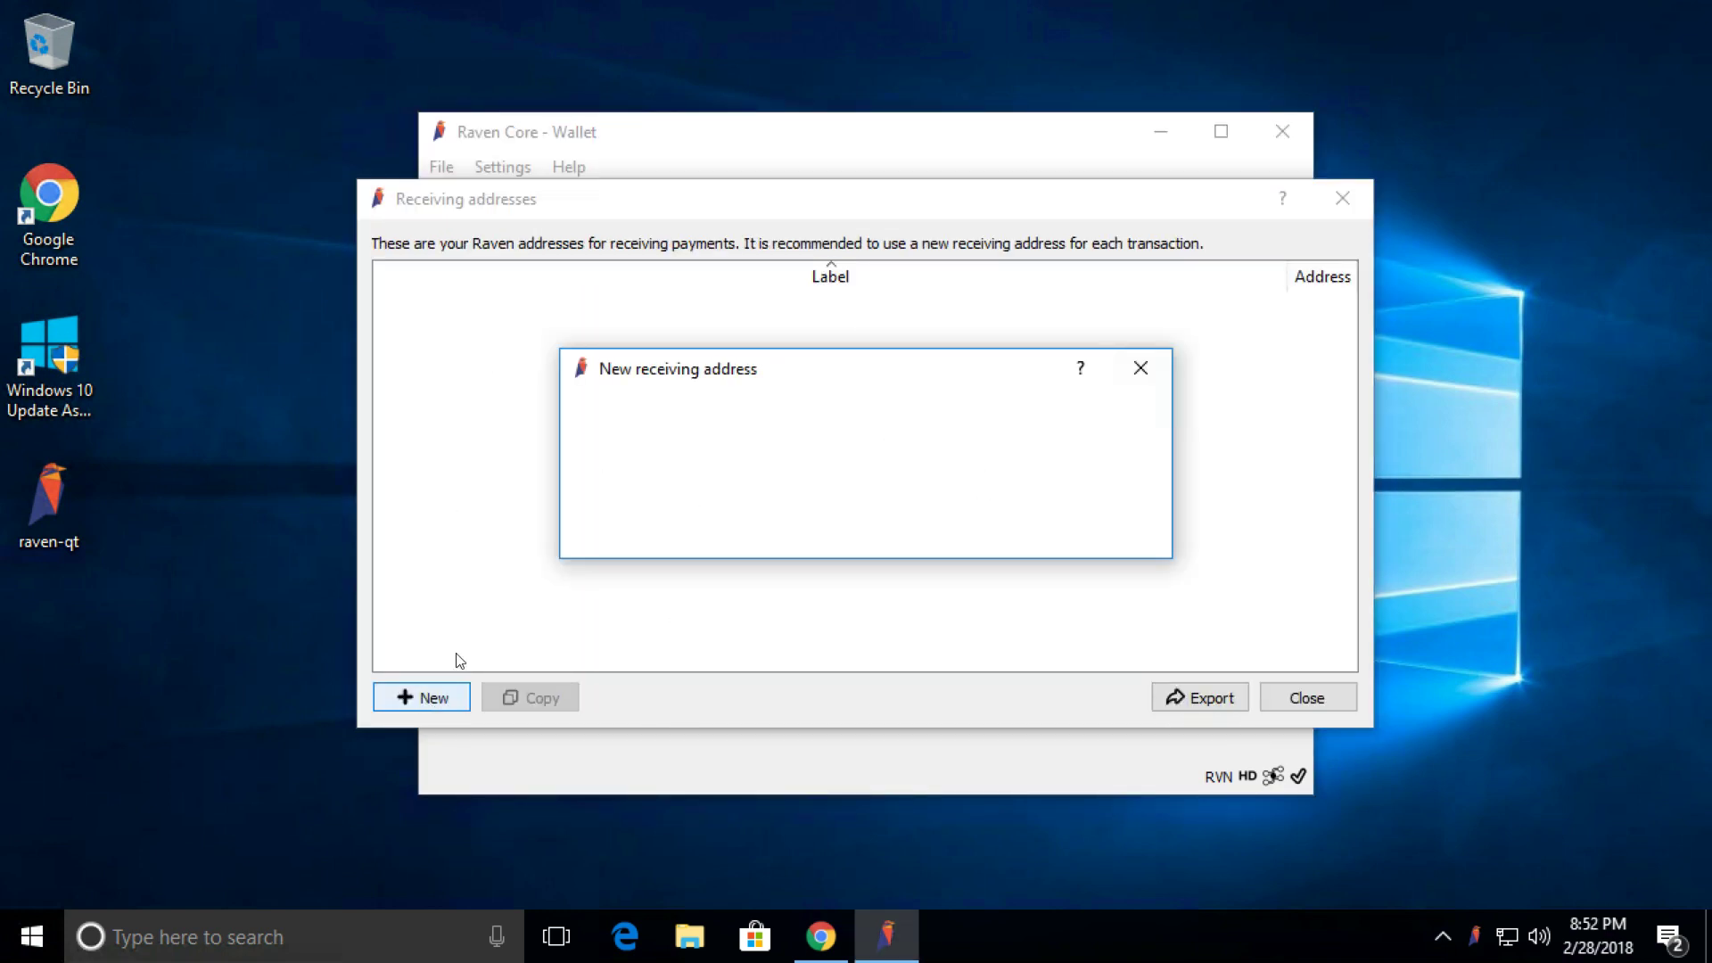
pyautogui.write('Main')
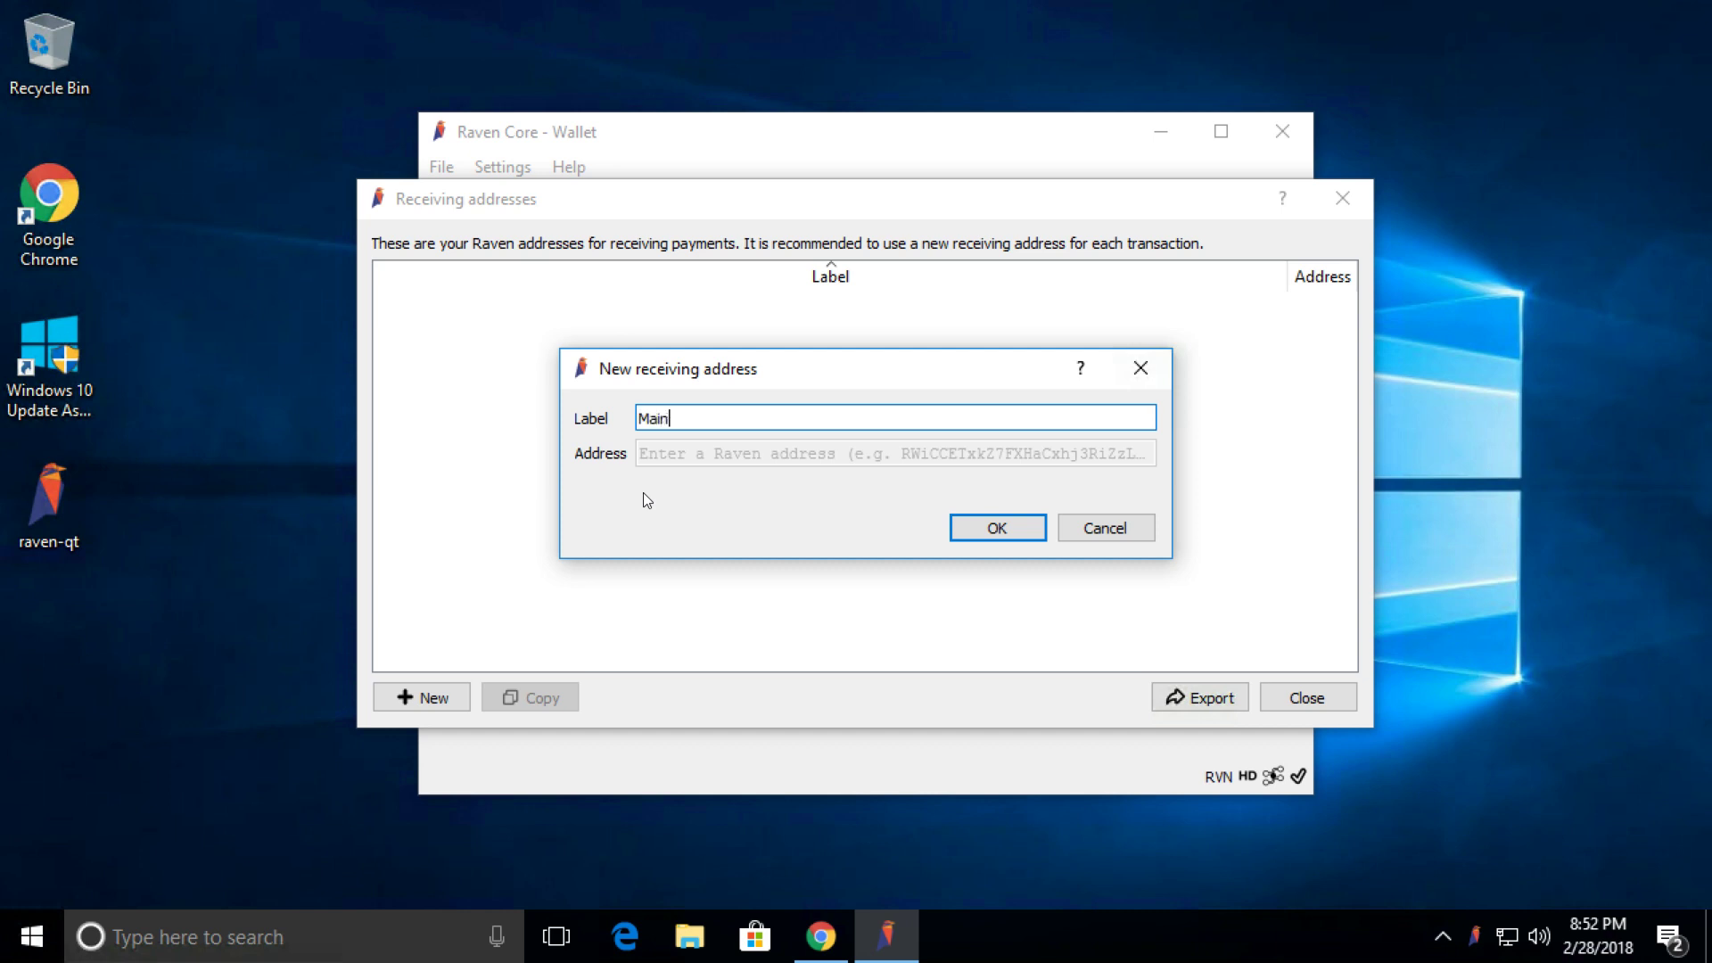
pyautogui.click(973, 528)
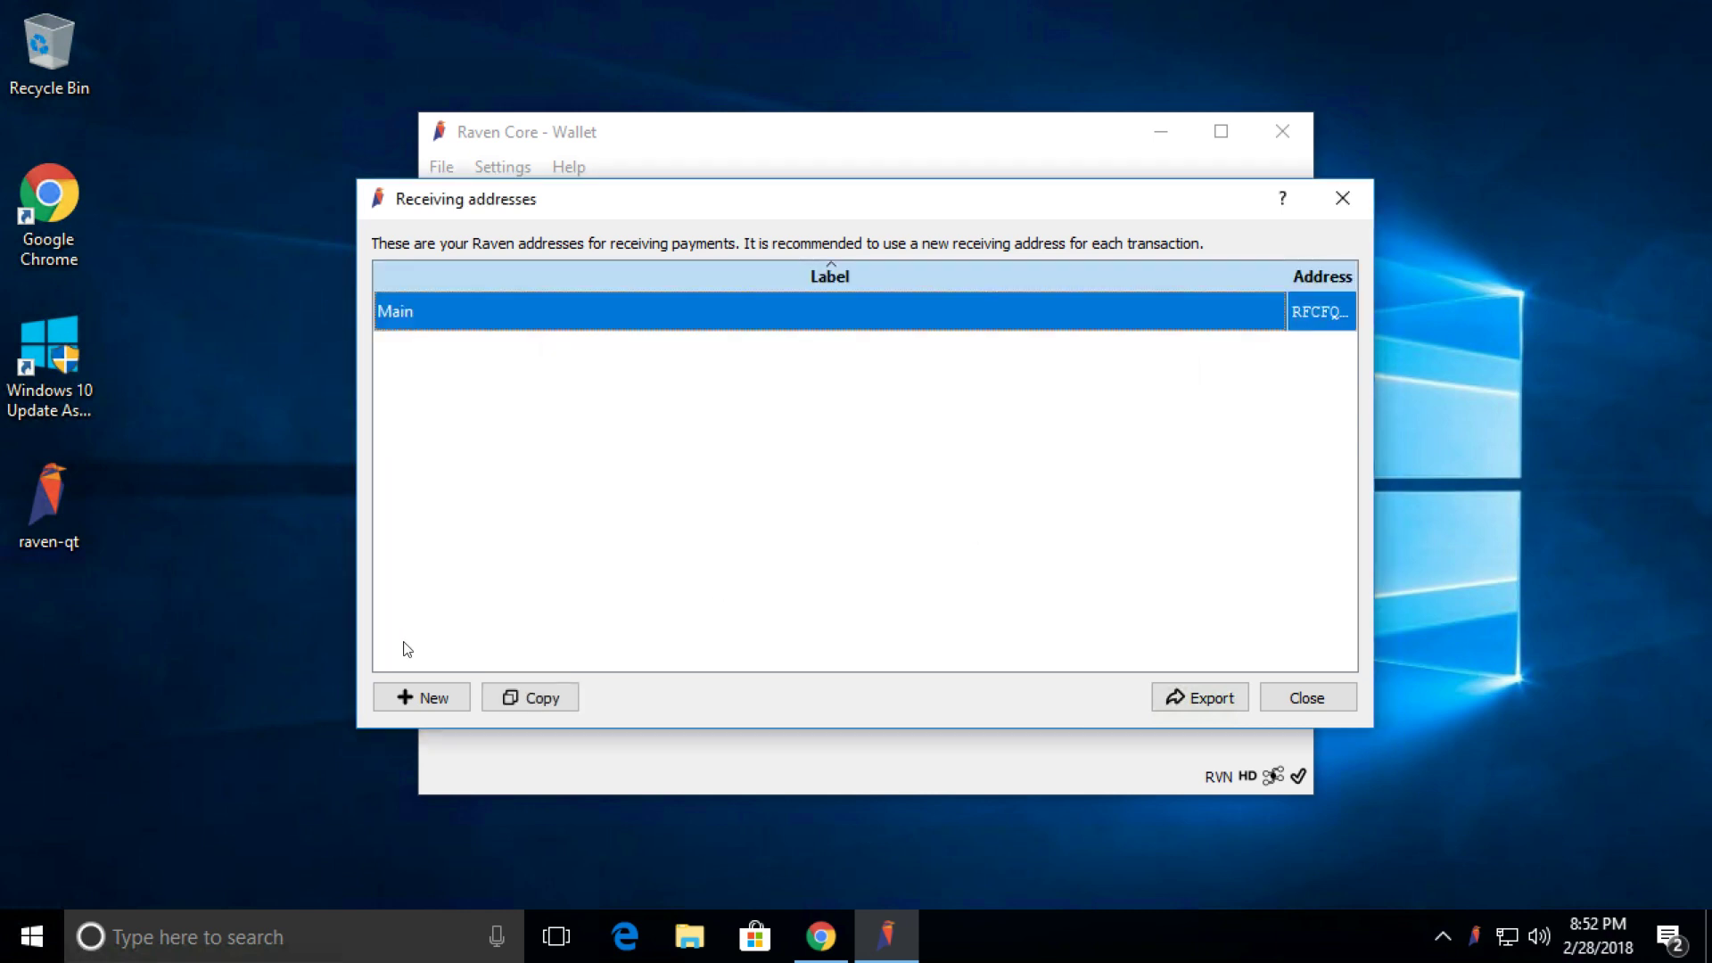
pyautogui.click(405, 707)
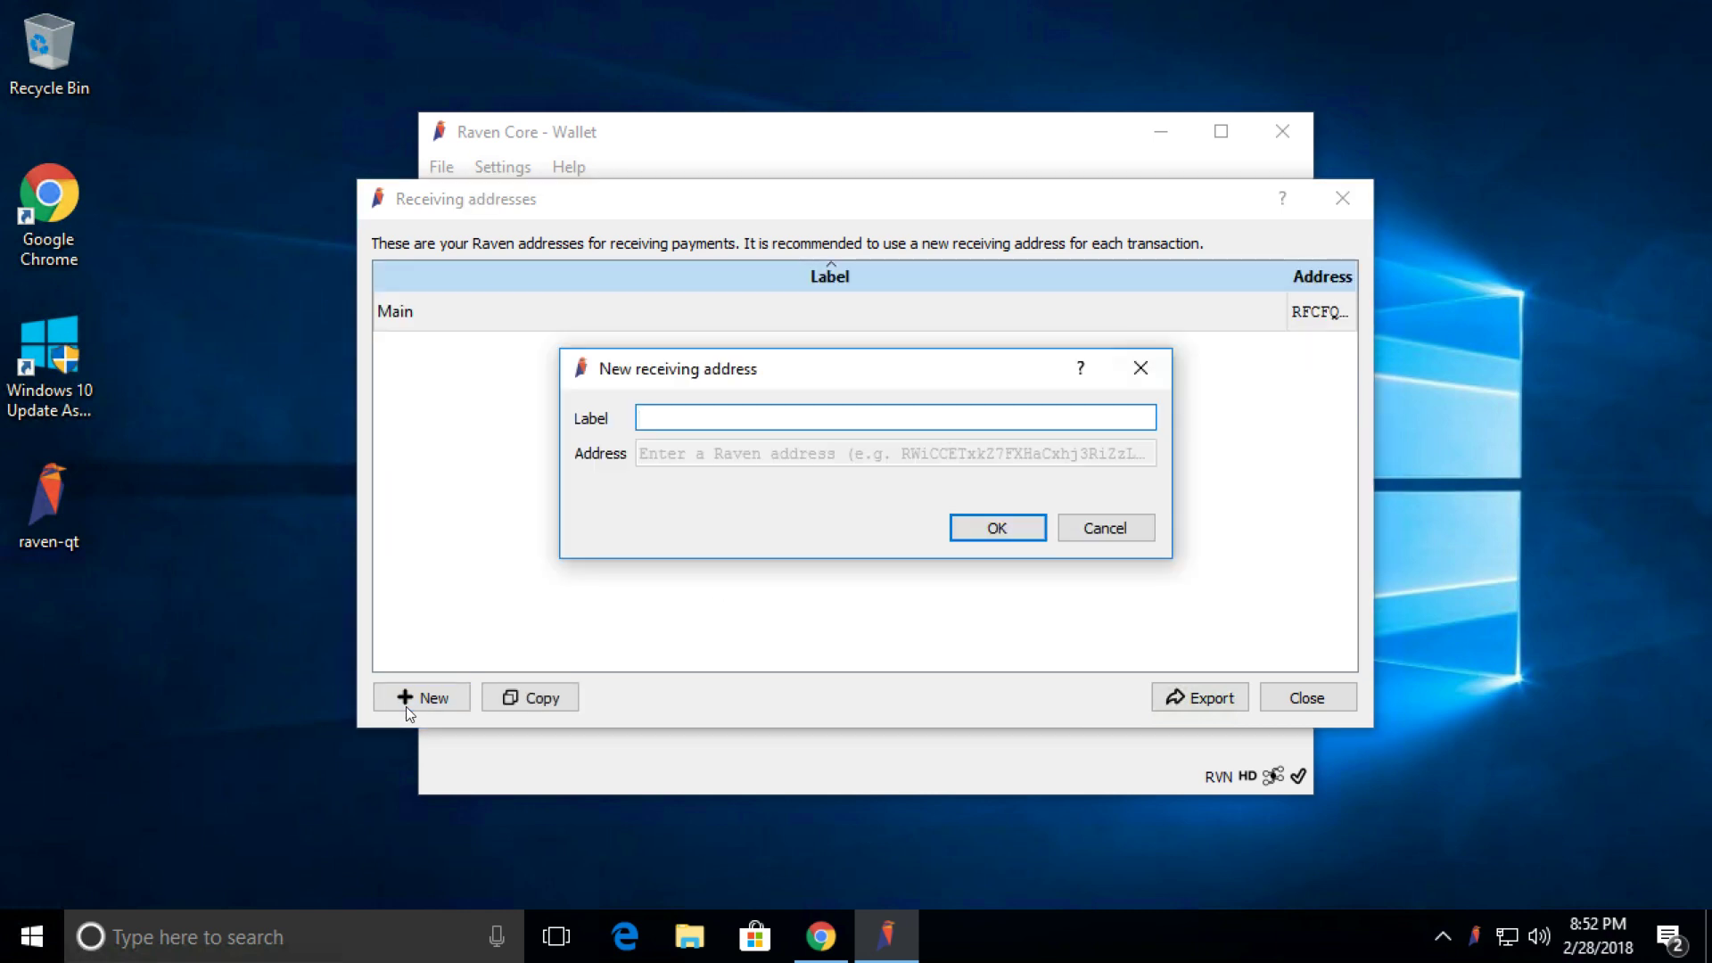
pyautogui.write('Mining')
pyautogui.click(988, 530)
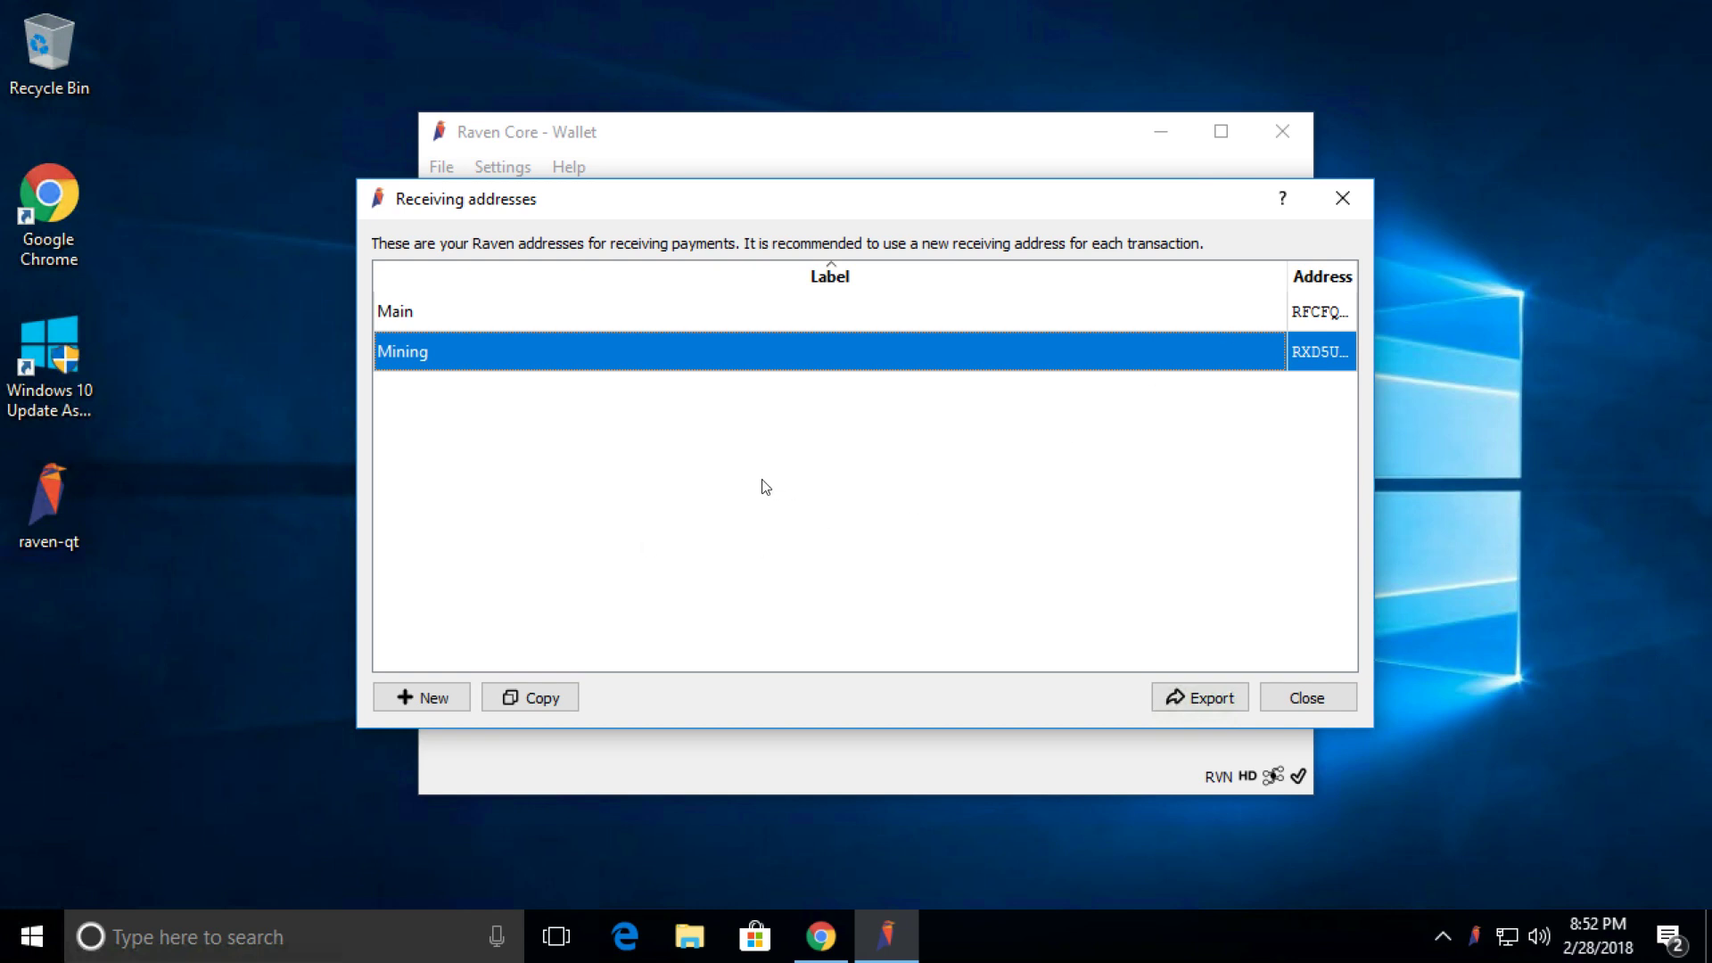
# Sort the list by Address to show the full Main and Mining addresses and review their copy options.
pyautogui.click(1307, 272)
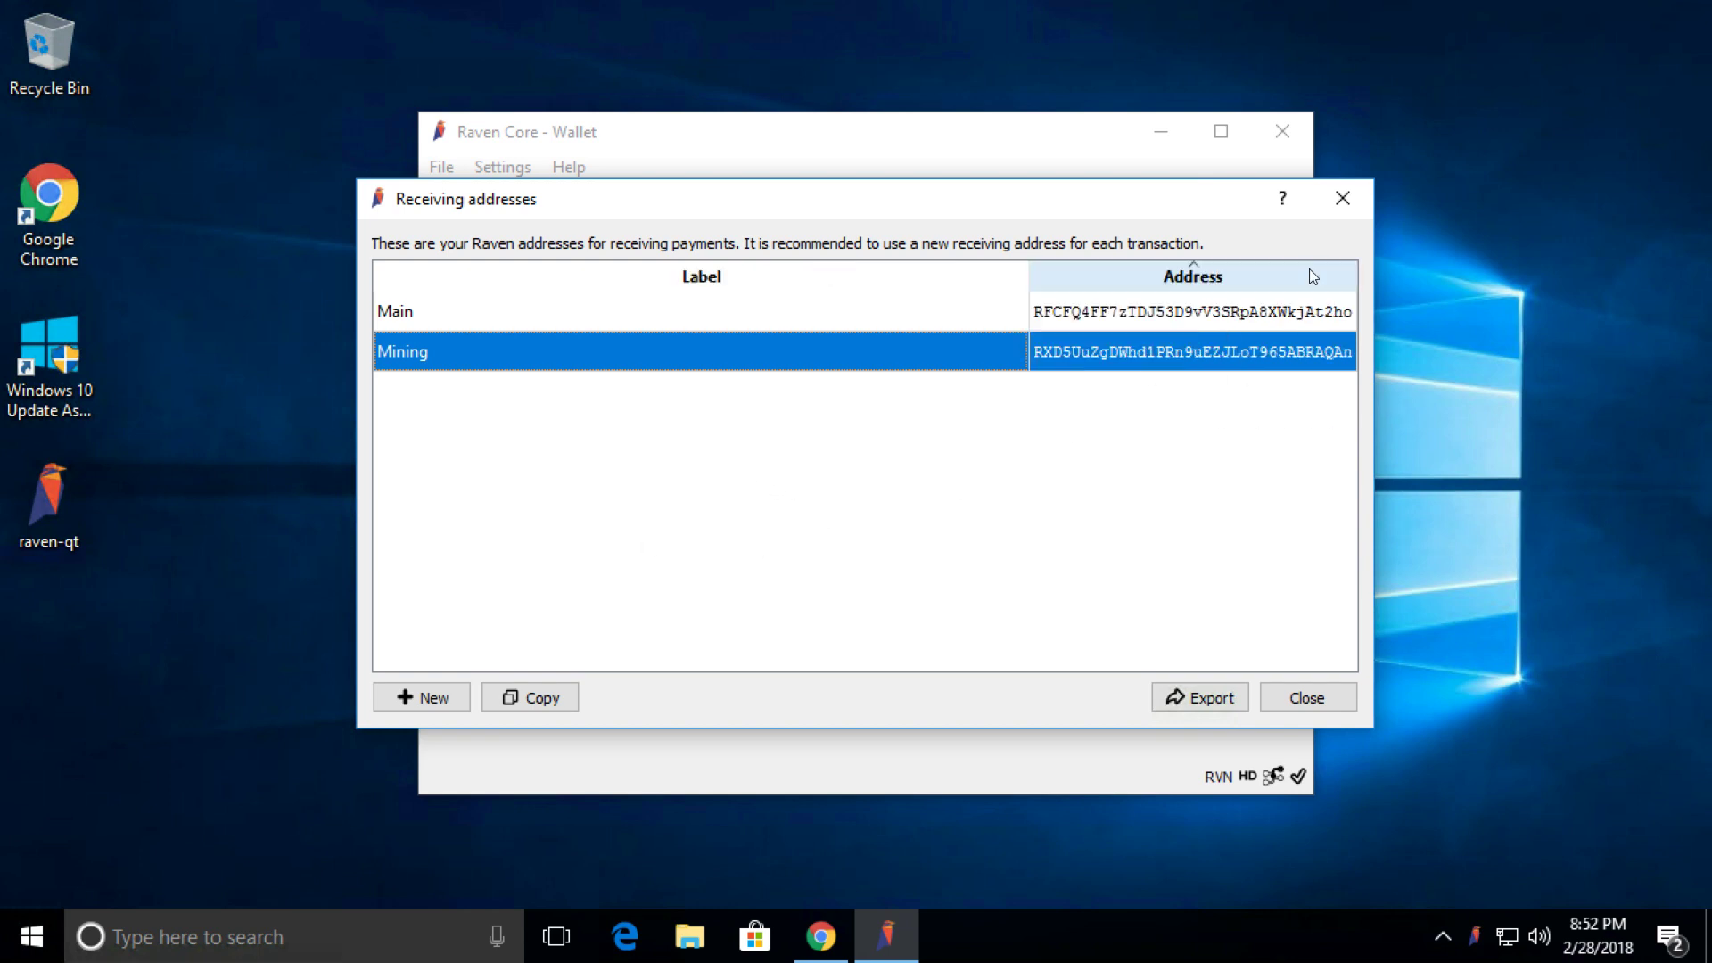
pyautogui.click(515, 321)
pyautogui.click(522, 348)
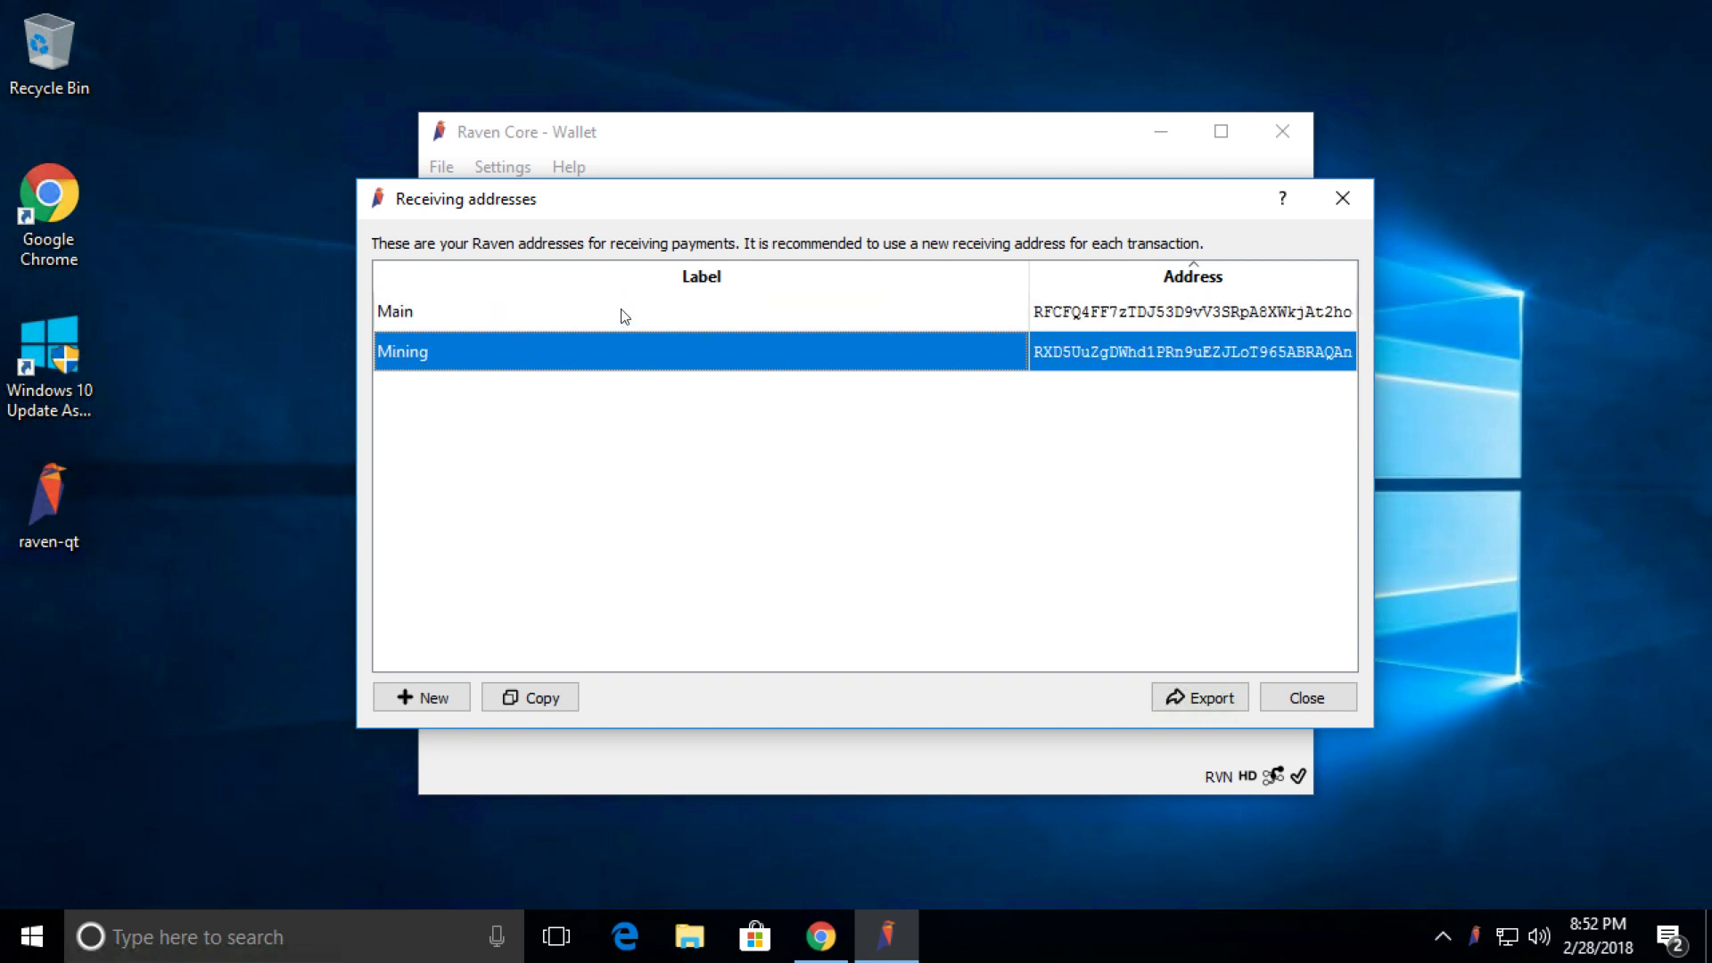
pyautogui.click(624, 316)
pyautogui.click(637, 353)
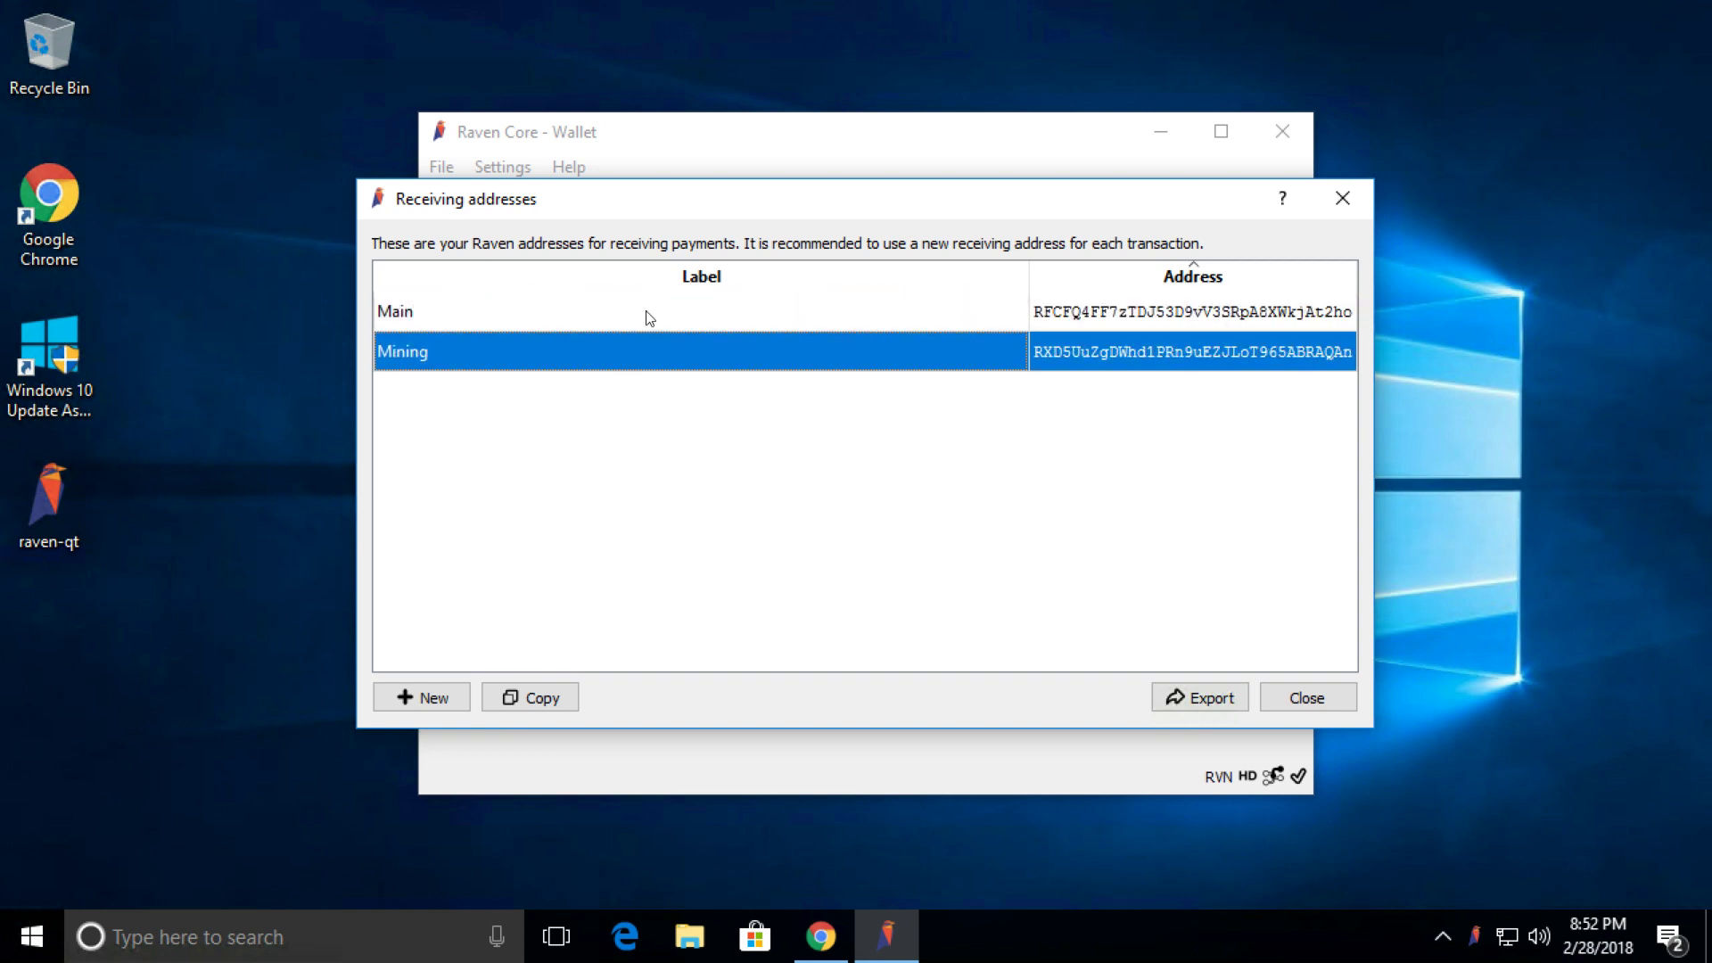
pyautogui.rightClick(1079, 315)
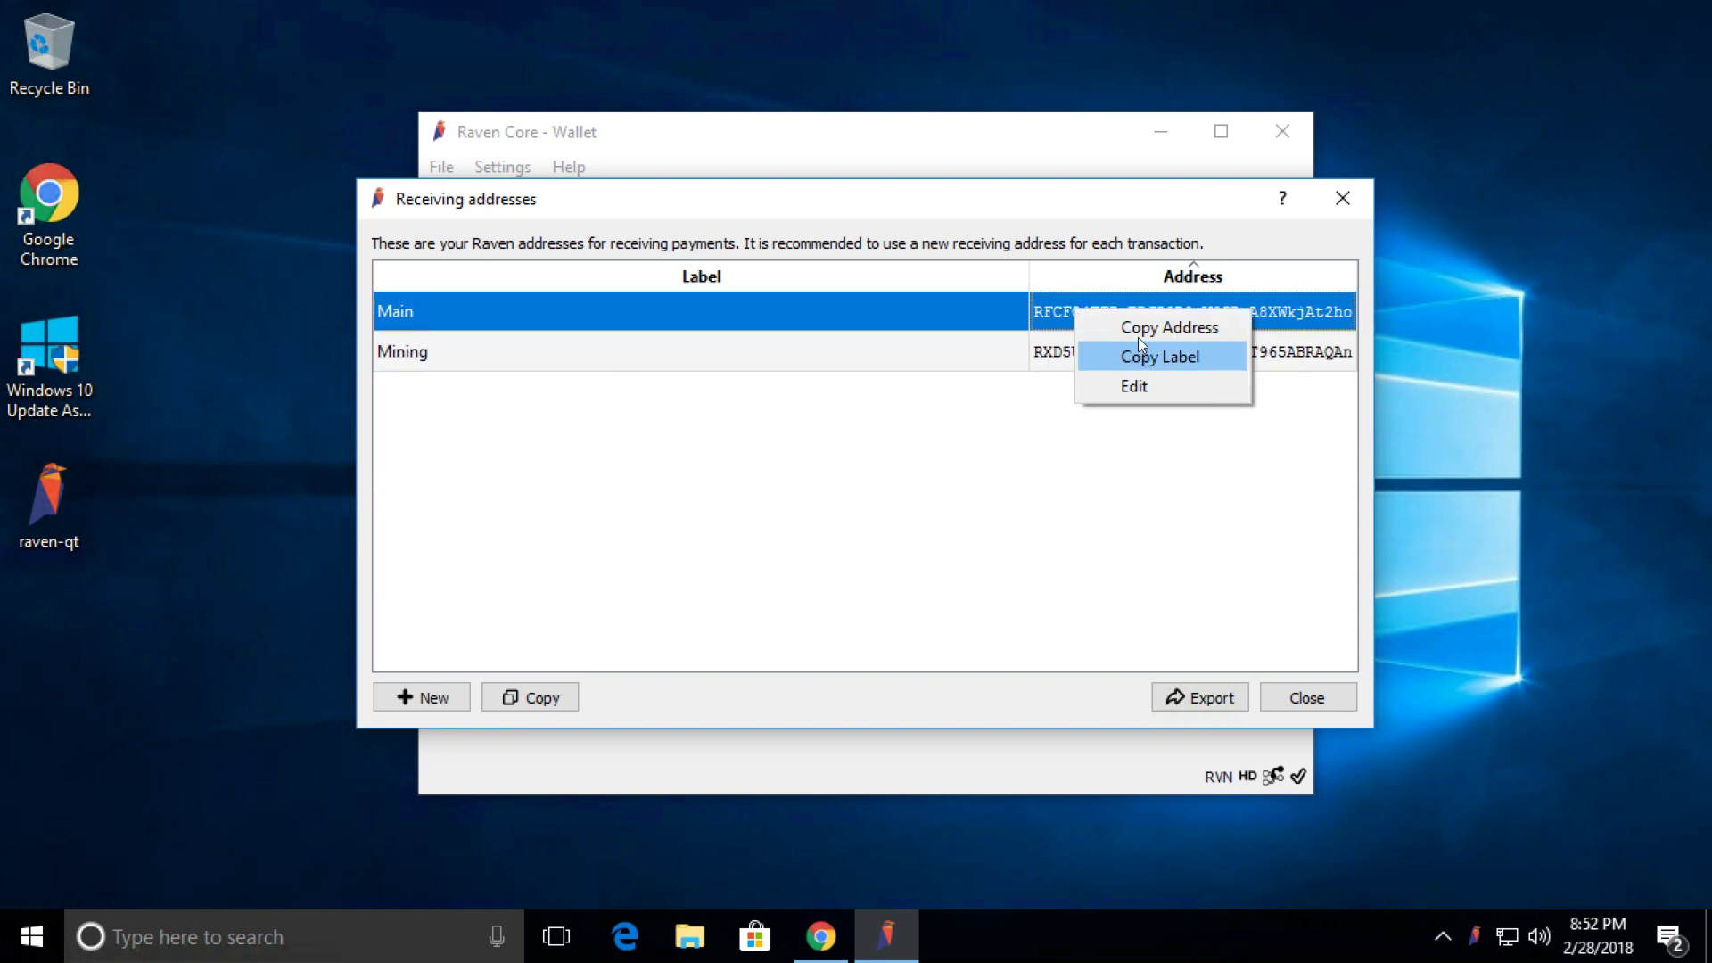
pyautogui.click(979, 457)
pyautogui.rightClick(1077, 350)
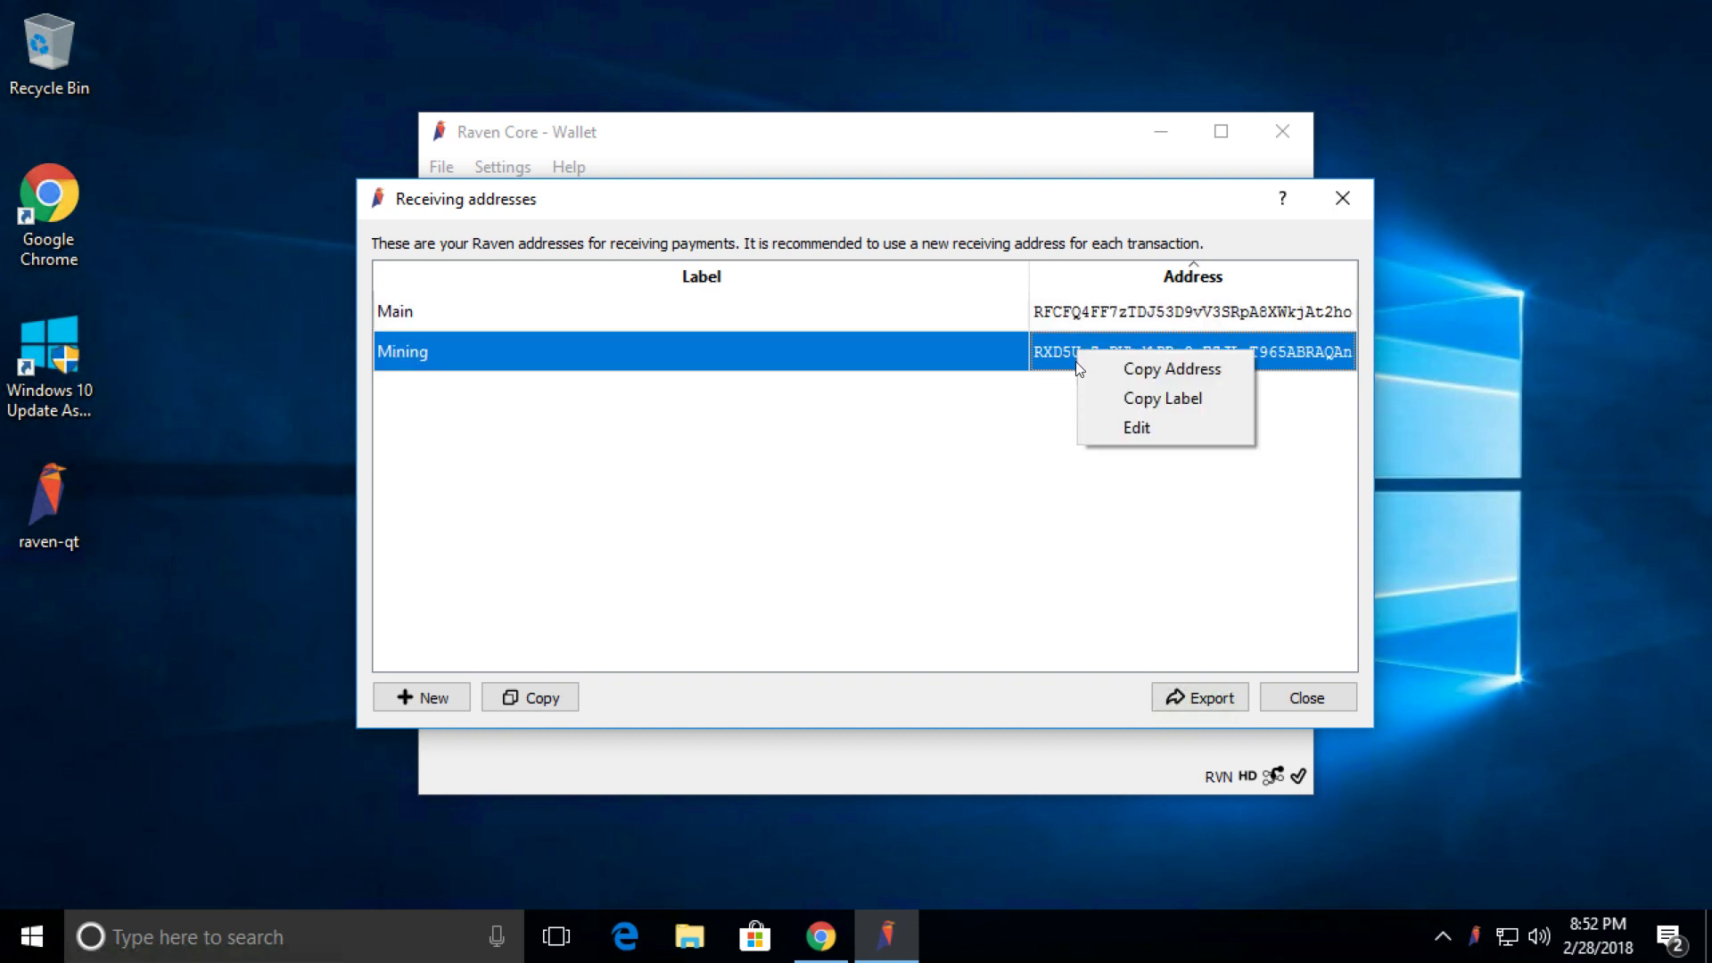
pyautogui.click(982, 481)
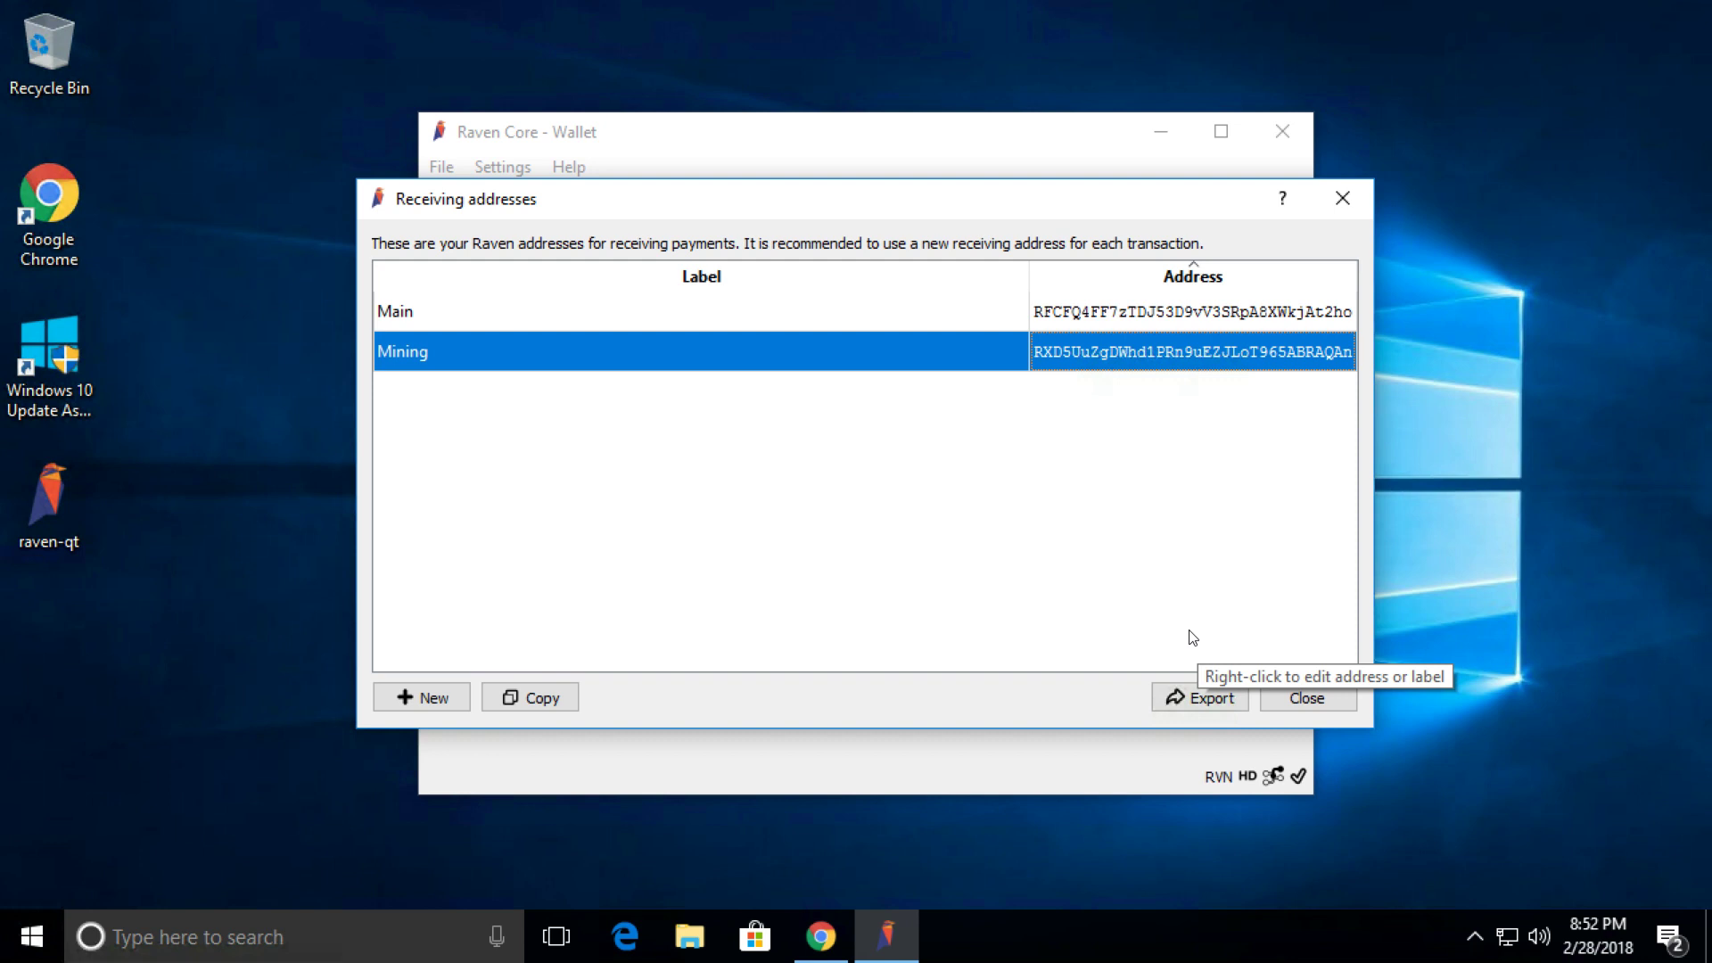
# Close the Receiving addresses list to return to the wallet Overview.
pyautogui.click(1305, 703)
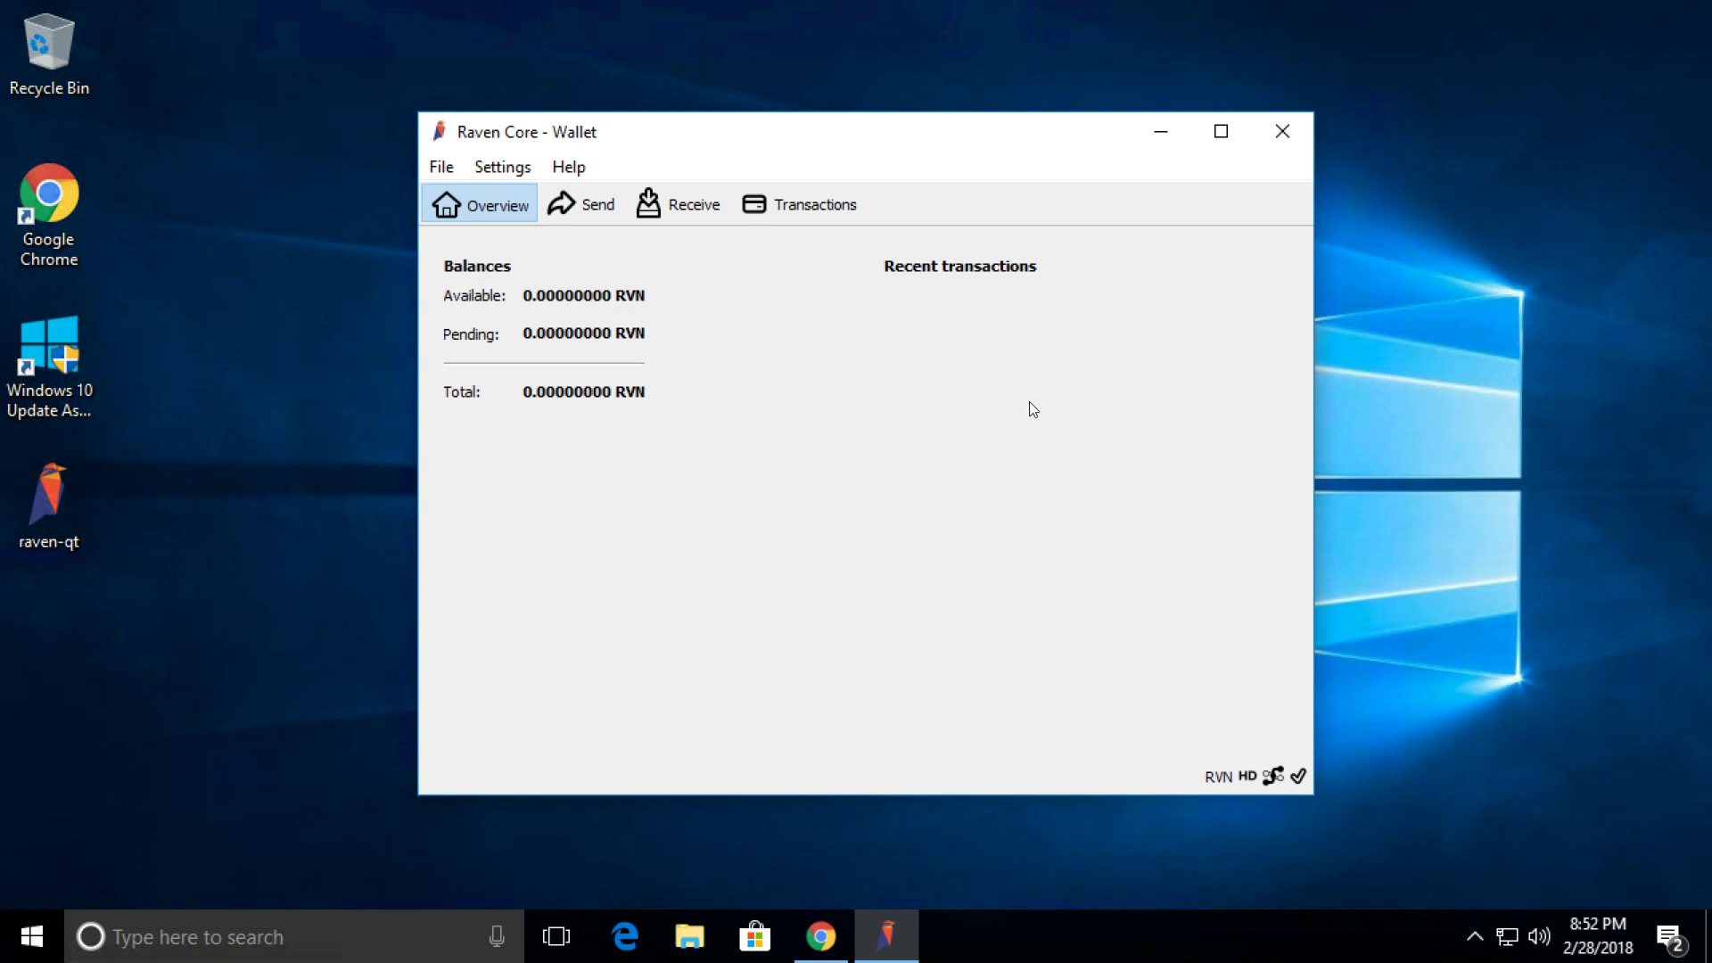
# Encrypt the wallet from Settings > Encrypt Wallet with a new passphrase entered twice, confirming the warning.
pyautogui.click(490, 170)
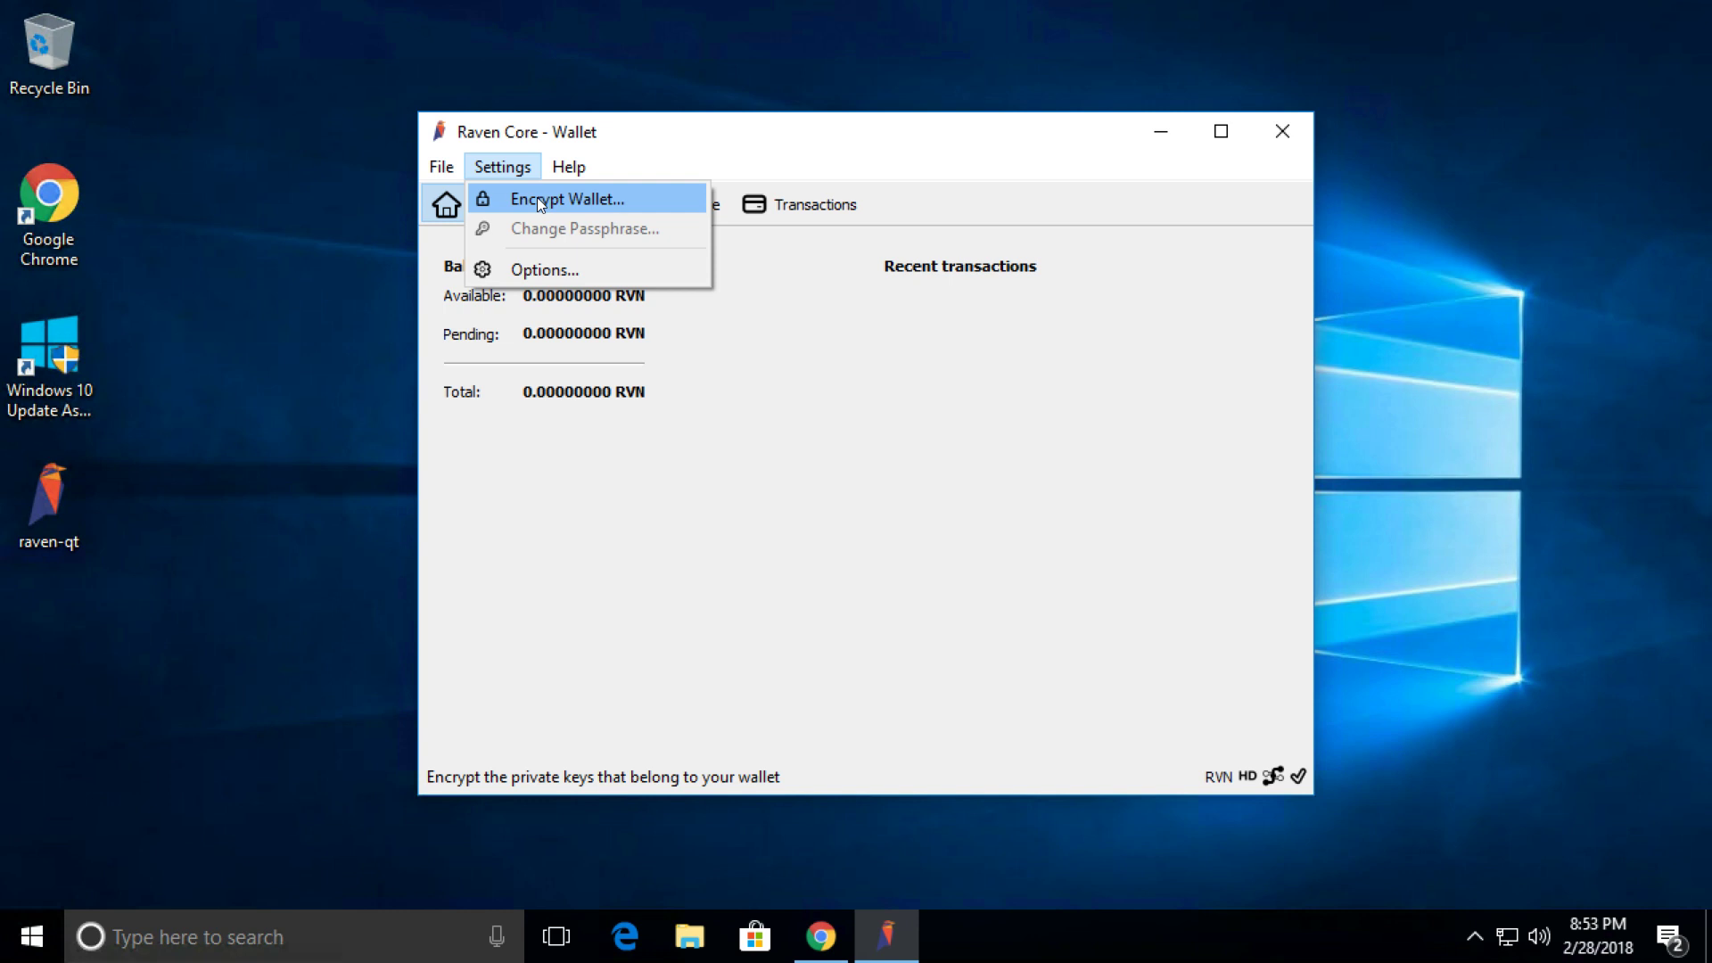
pyautogui.click(538, 198)
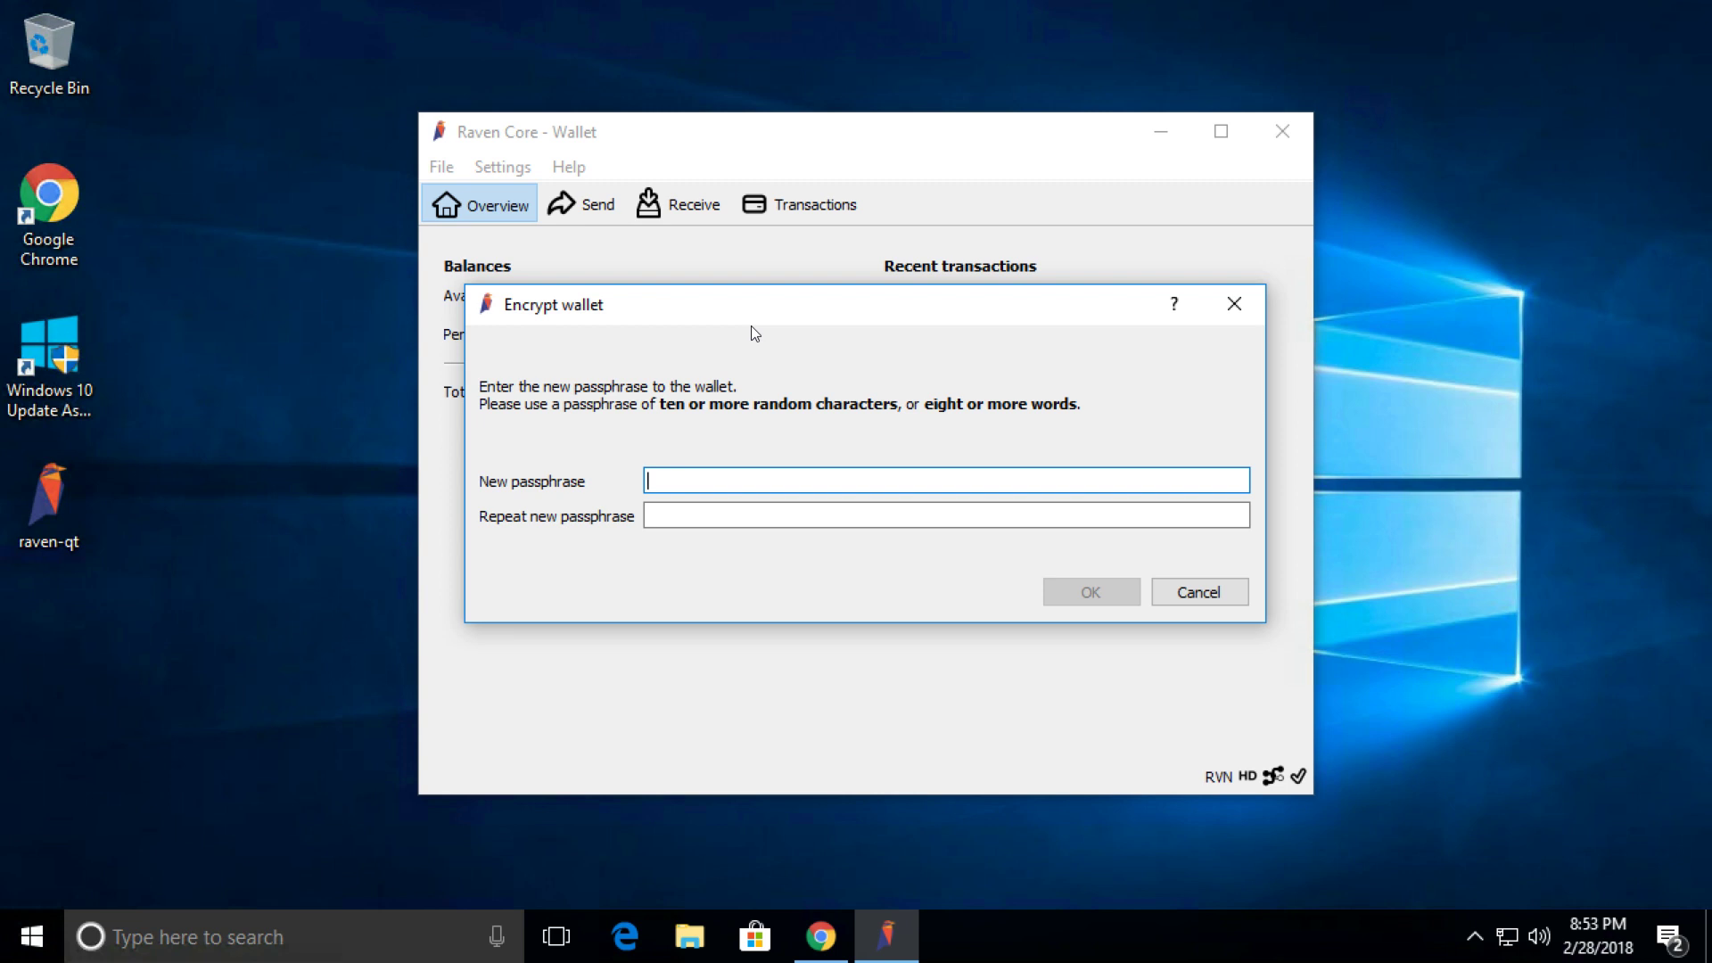
pyautogui.write('••••••••')
pyautogui.press('Tab')
pyautogui.write('••••••••')
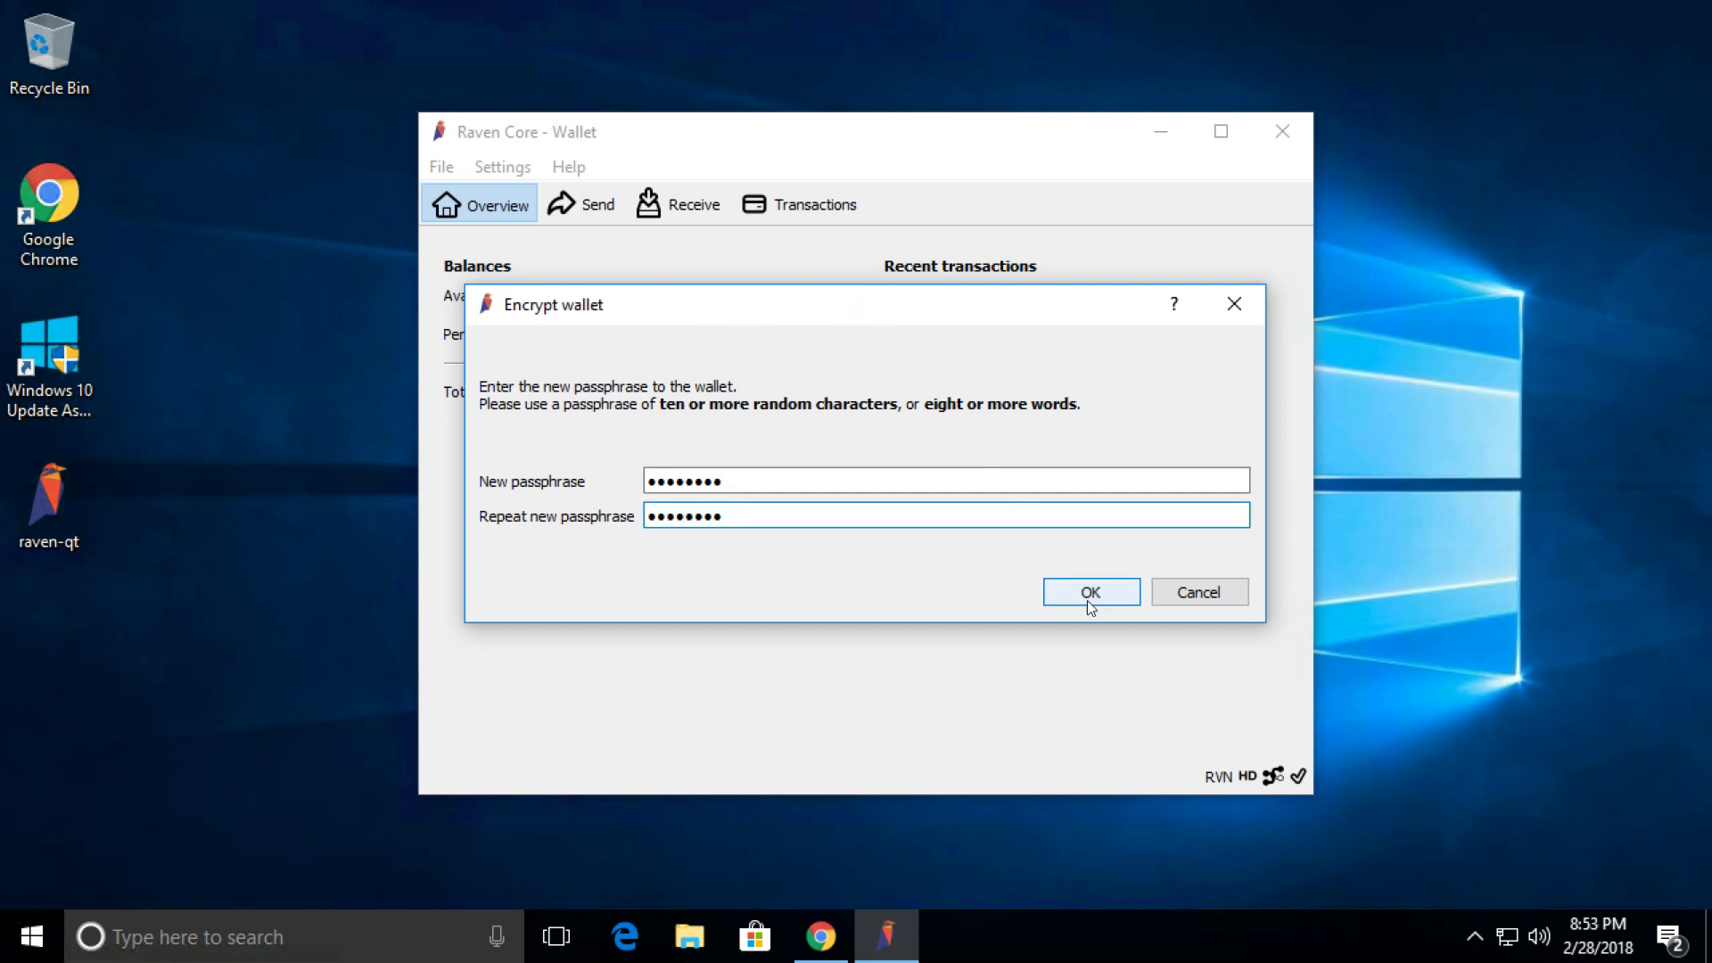
pyautogui.click(1088, 594)
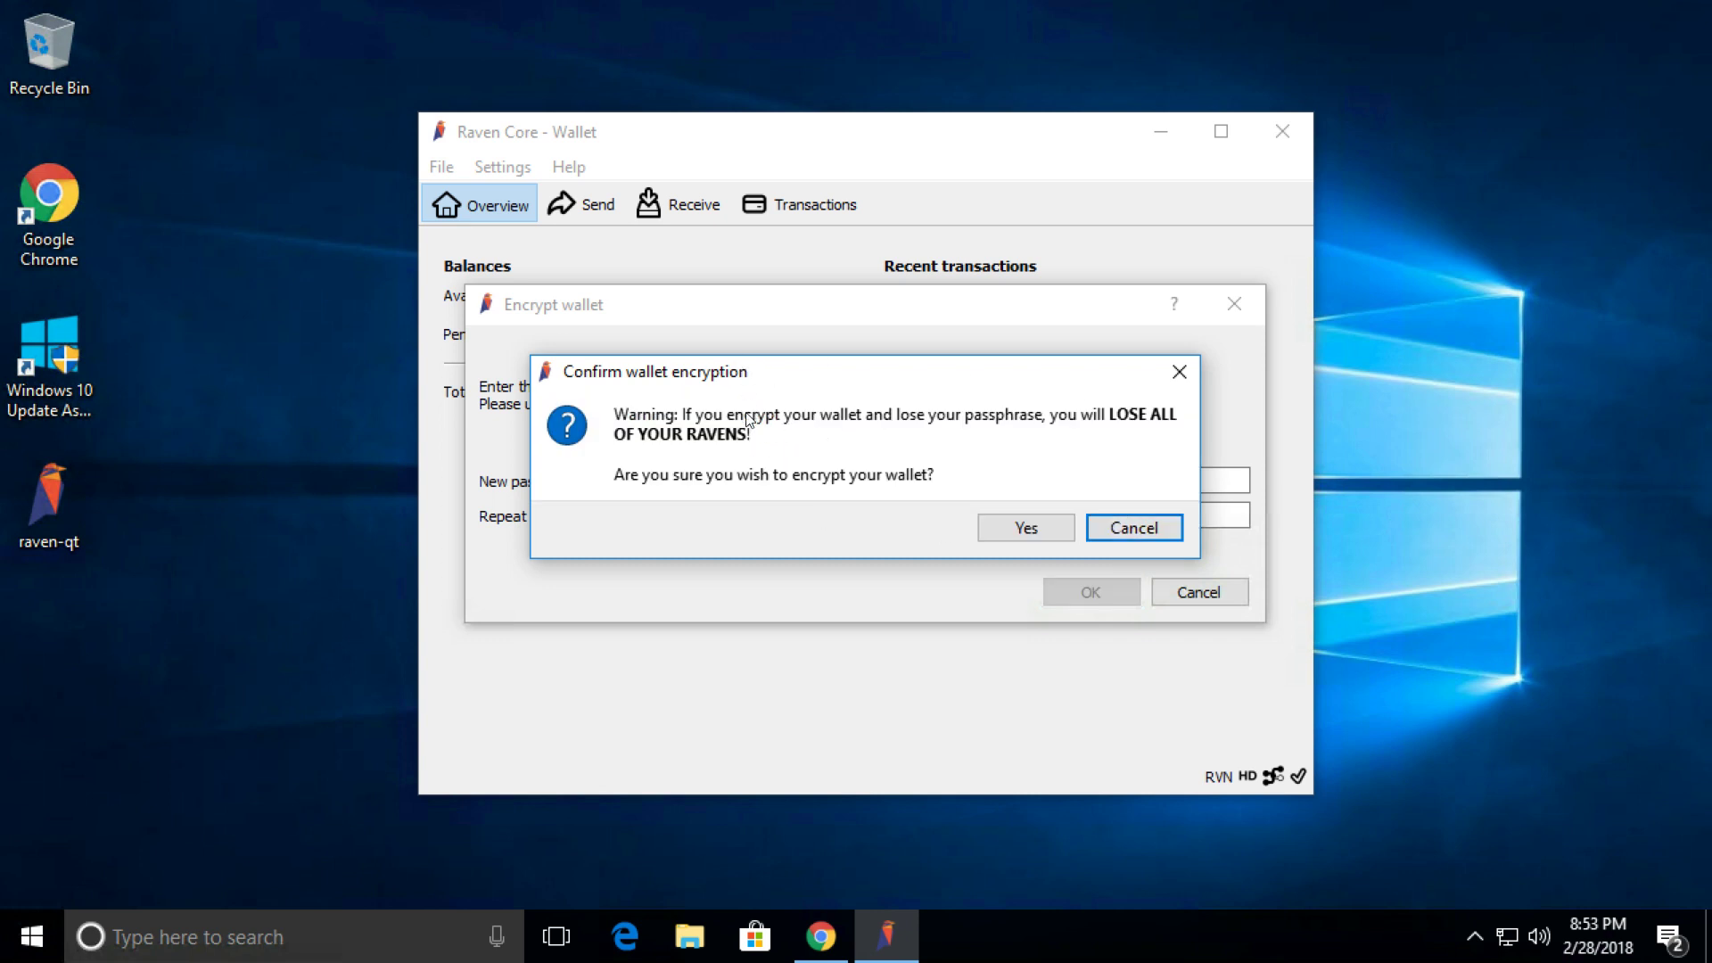
pyautogui.click(1026, 529)
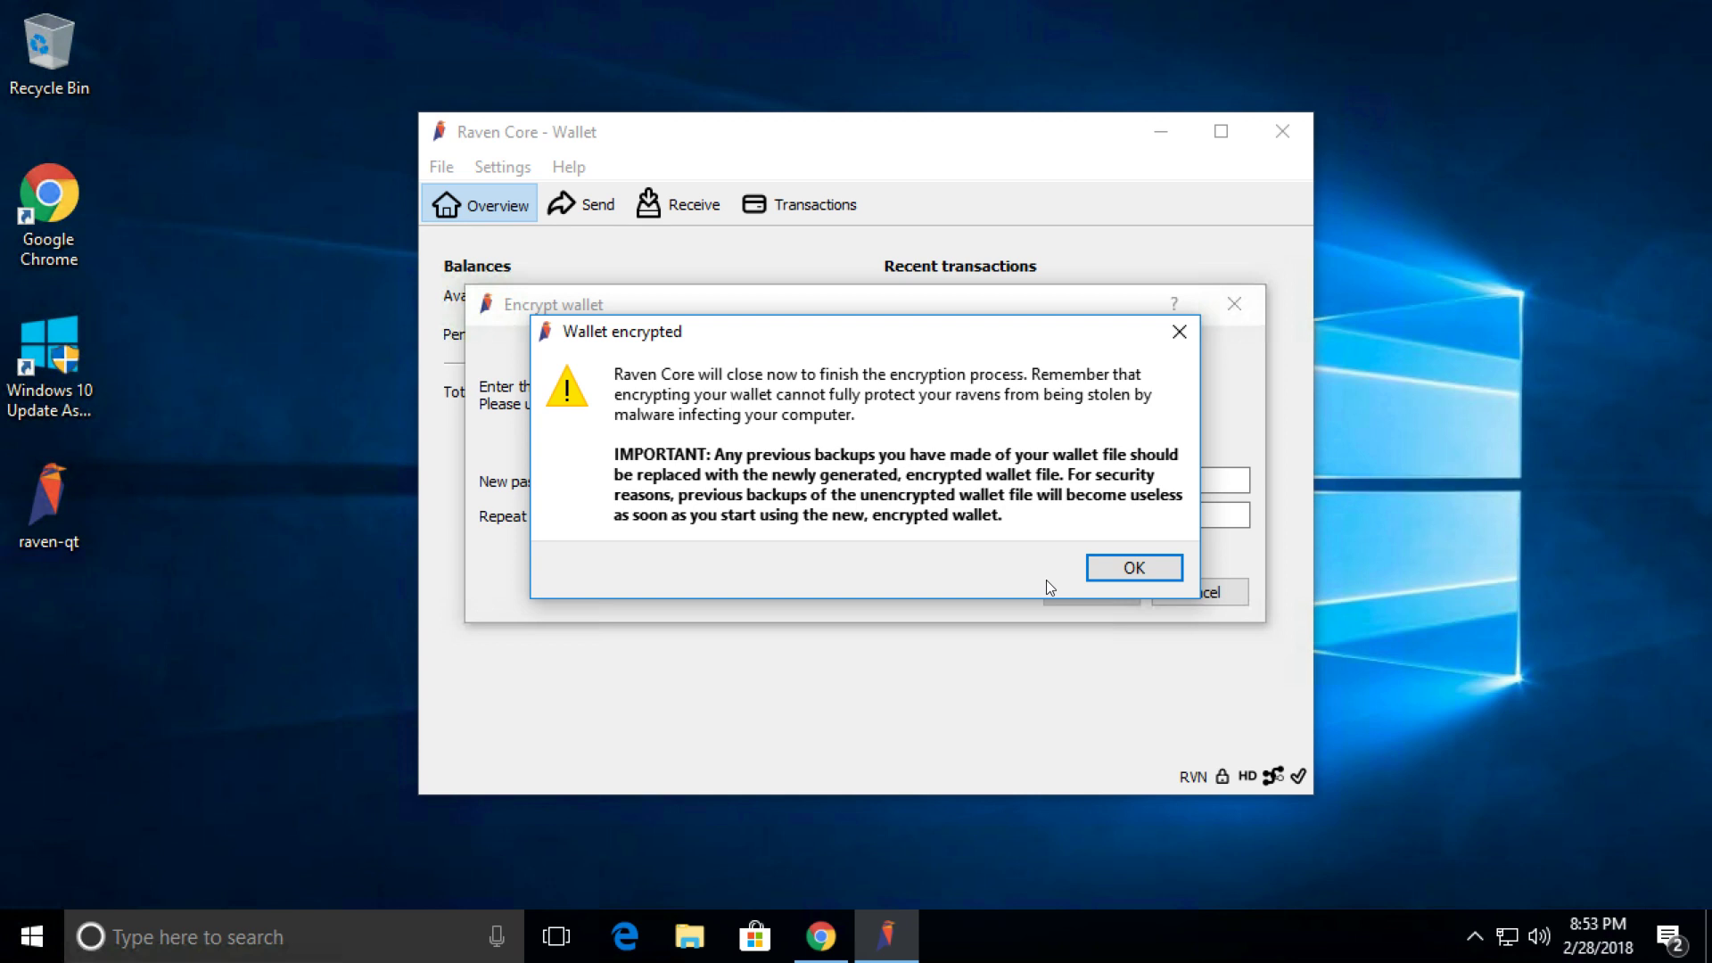
# Acknowledge the wallet-encrypted notice and relaunch raven-qt from the desktop after it closes.
pyautogui.click(1136, 571)
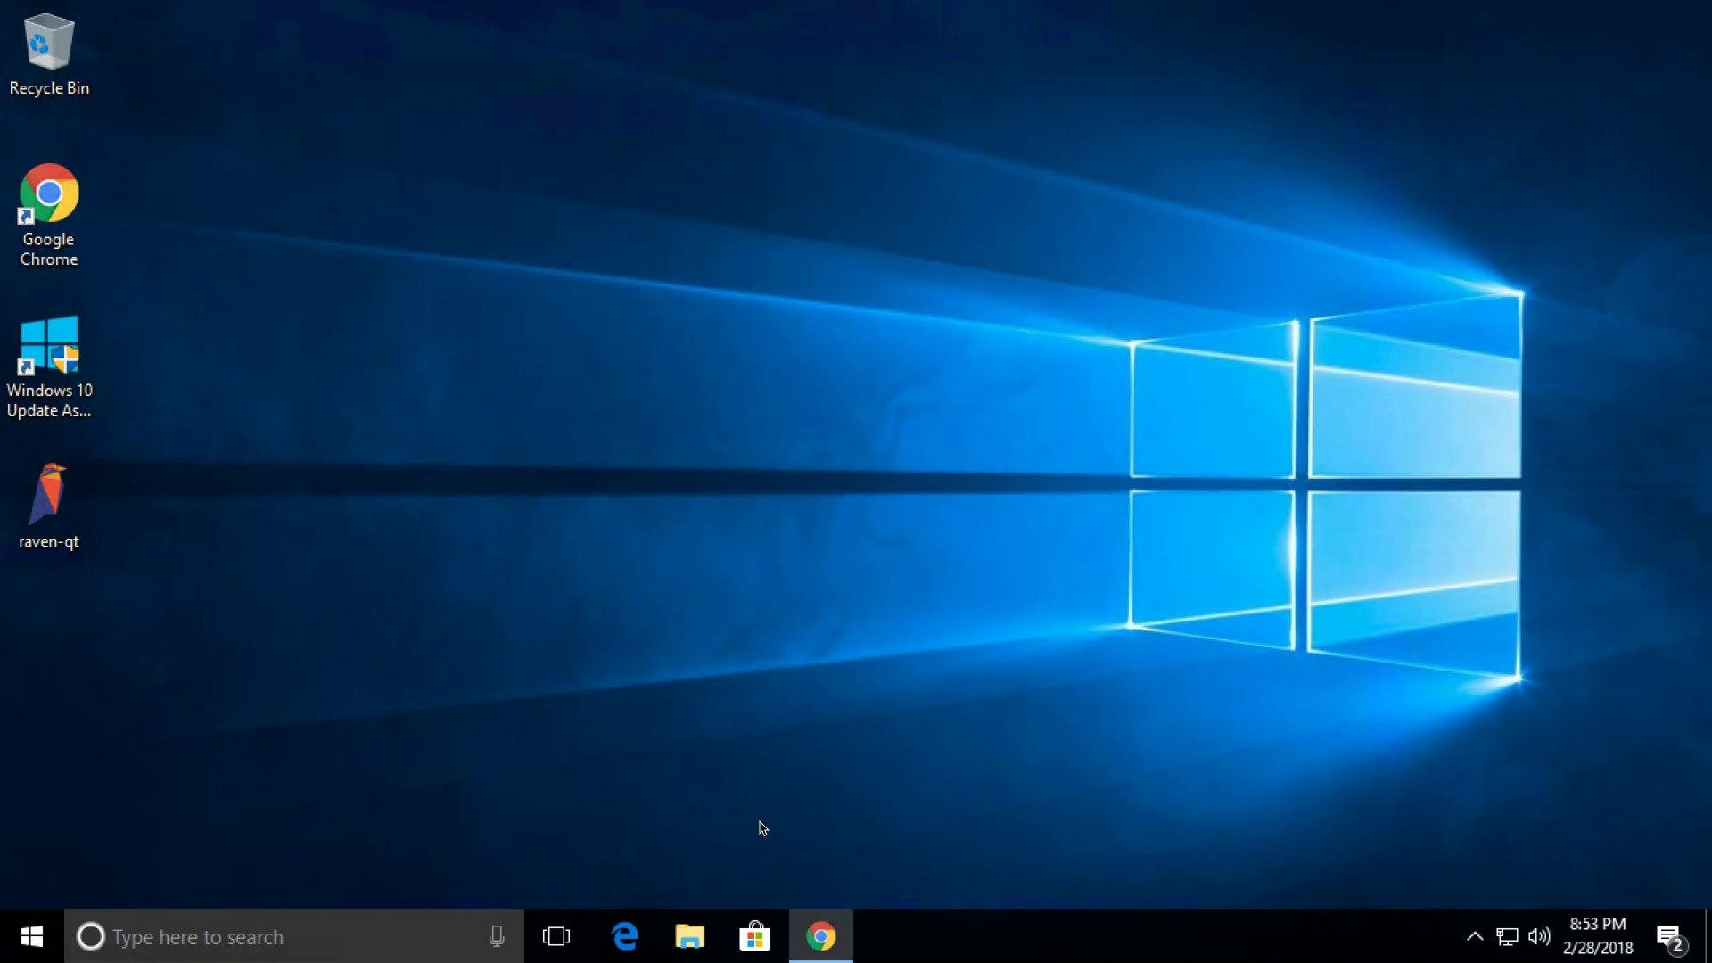
pyautogui.doubleClick(56, 514)
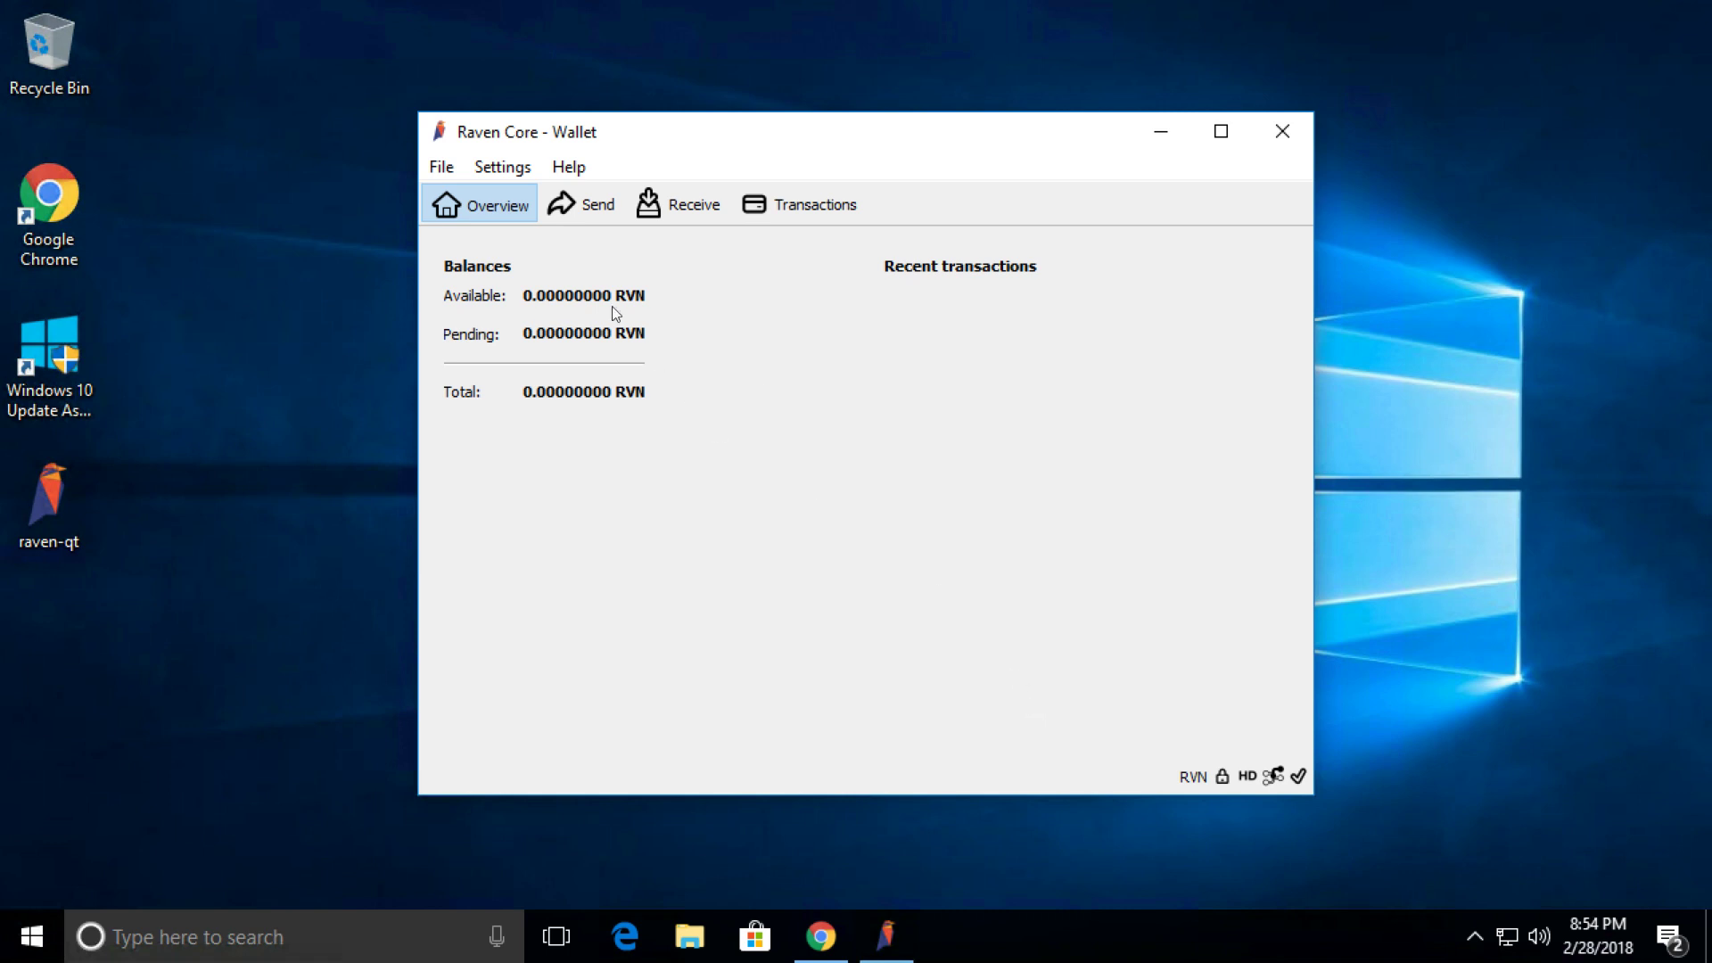
# Verify Encrypt Wallet is greyed out under Settings, then open the Help menu.
pyautogui.click(503, 168)
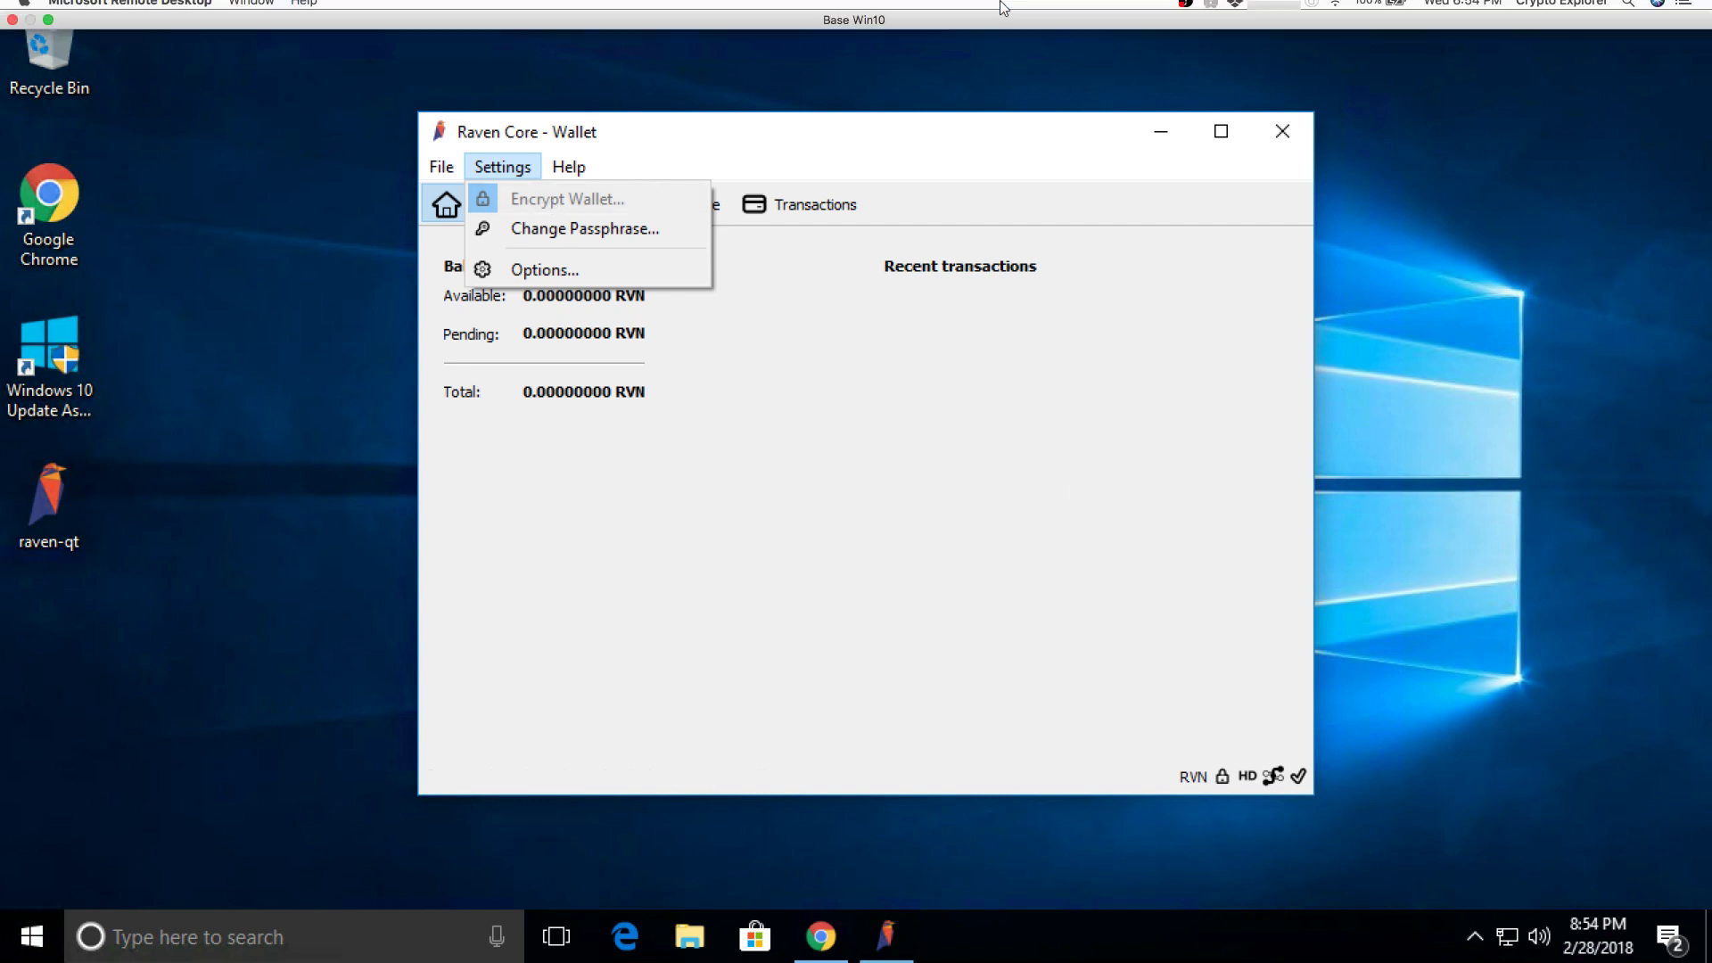
pyautogui.press('Escape')
pyautogui.press('Escape')
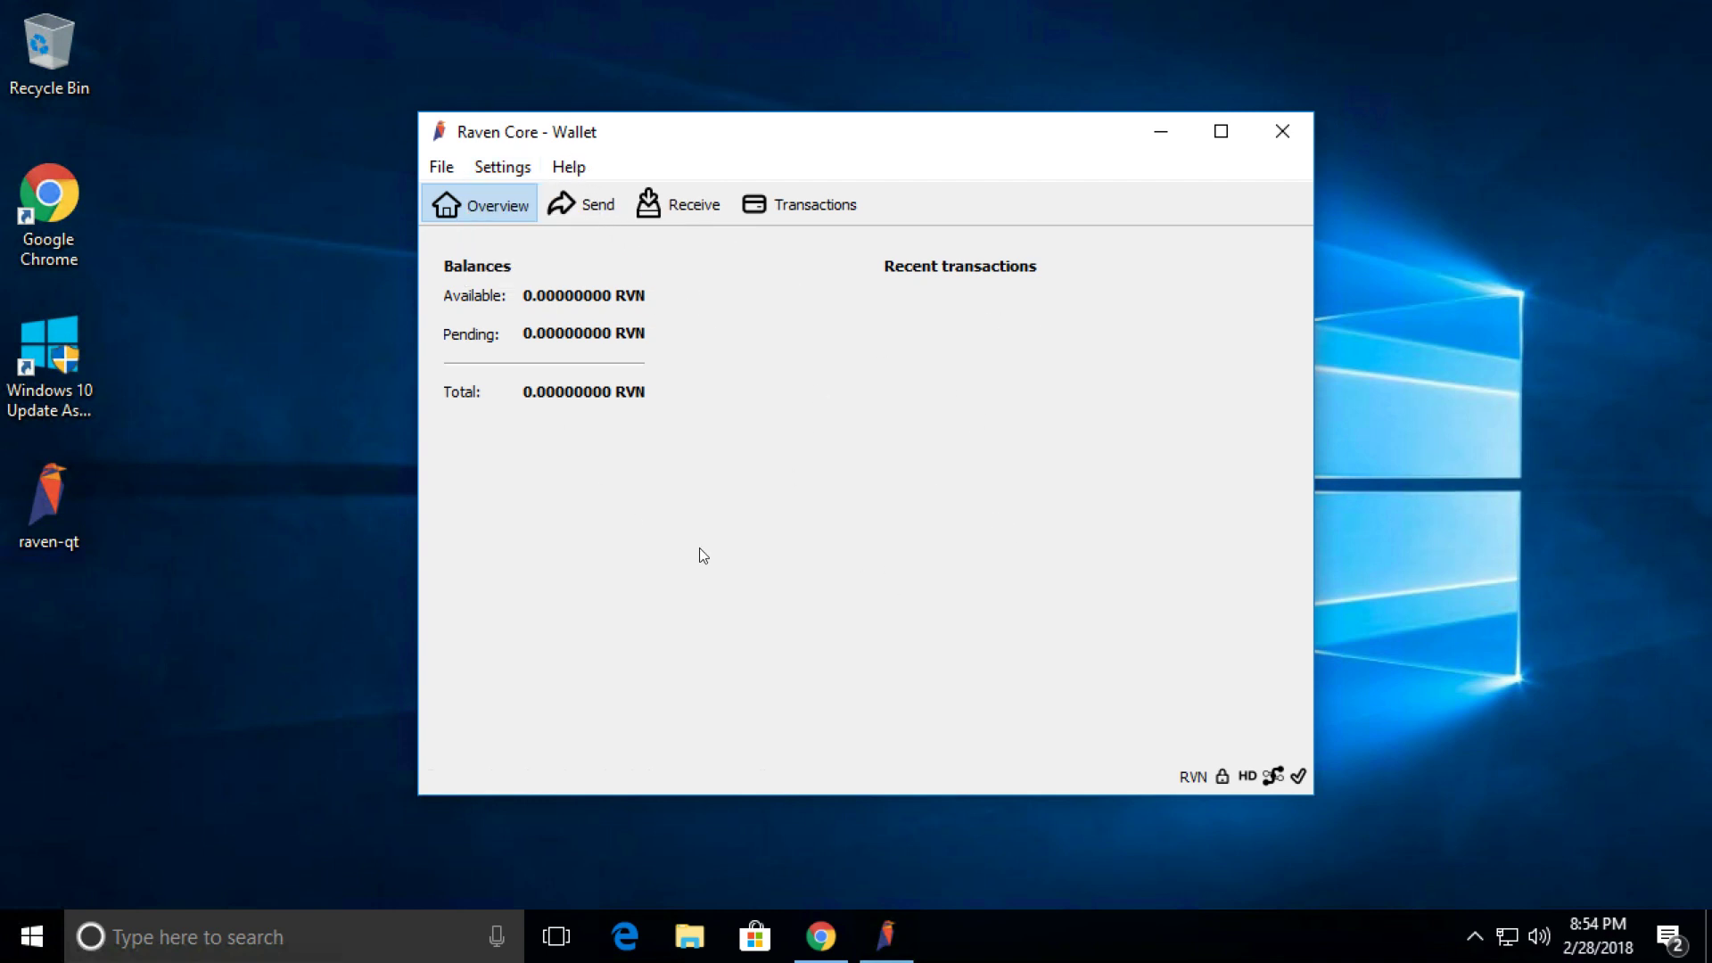
pyautogui.click(569, 167)
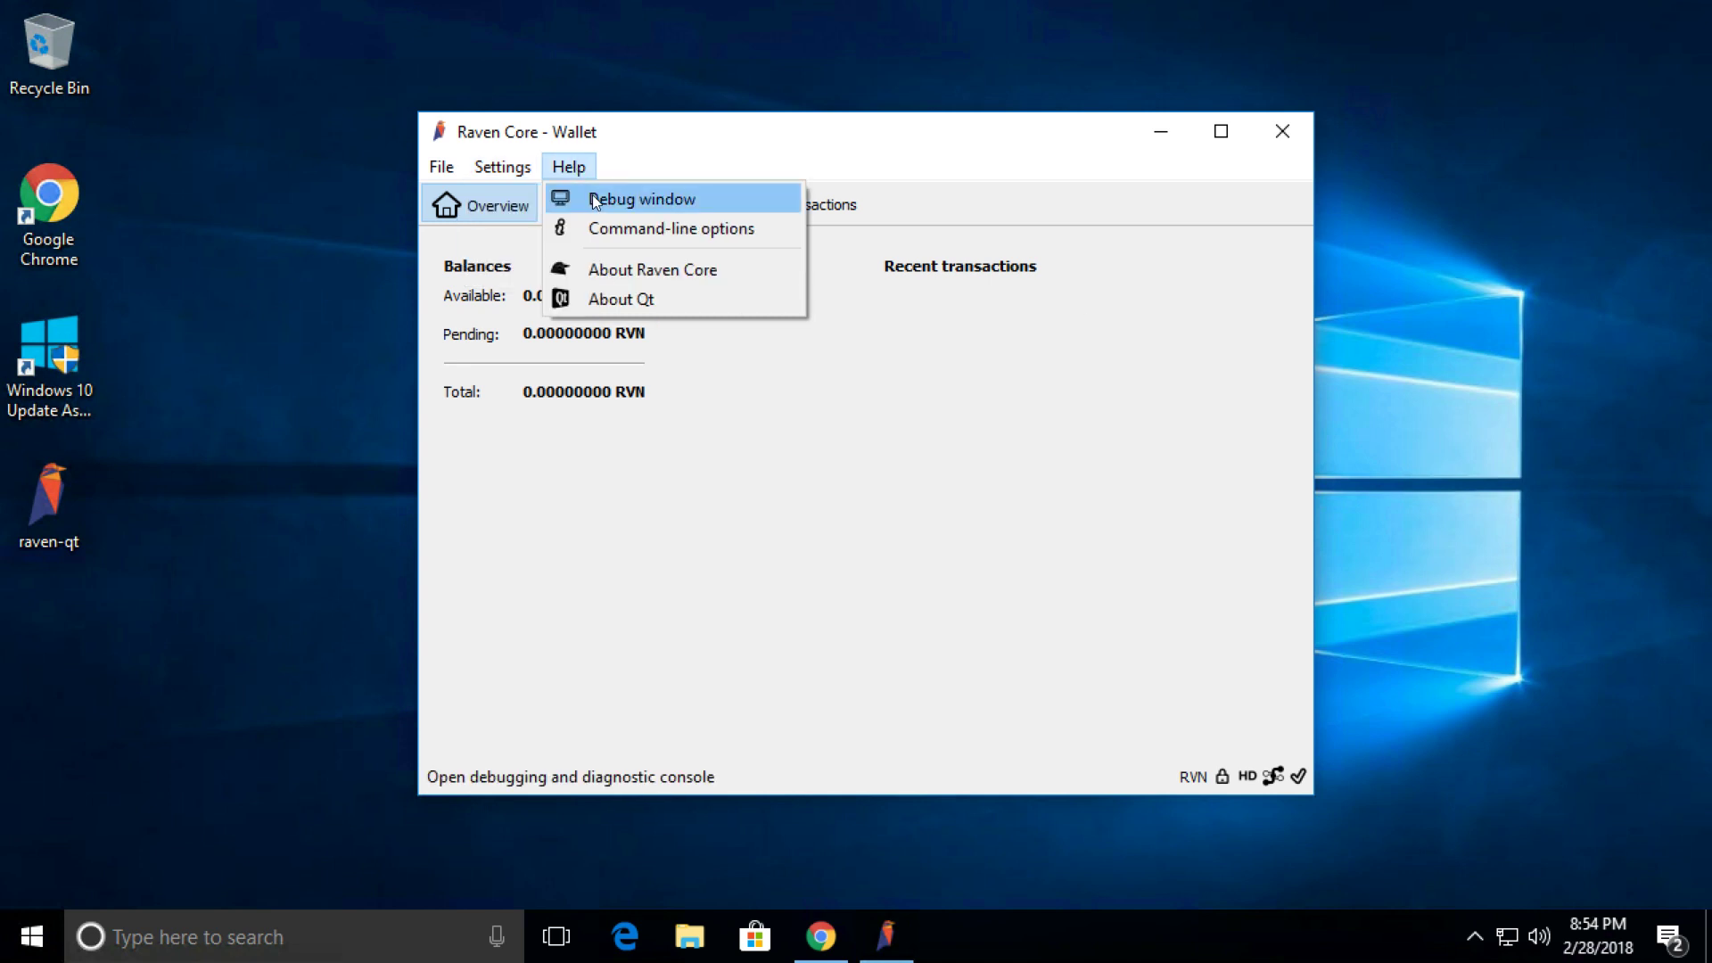
# Open the Debug window on its Console tab, ready for a command.
pyautogui.press('Escape')
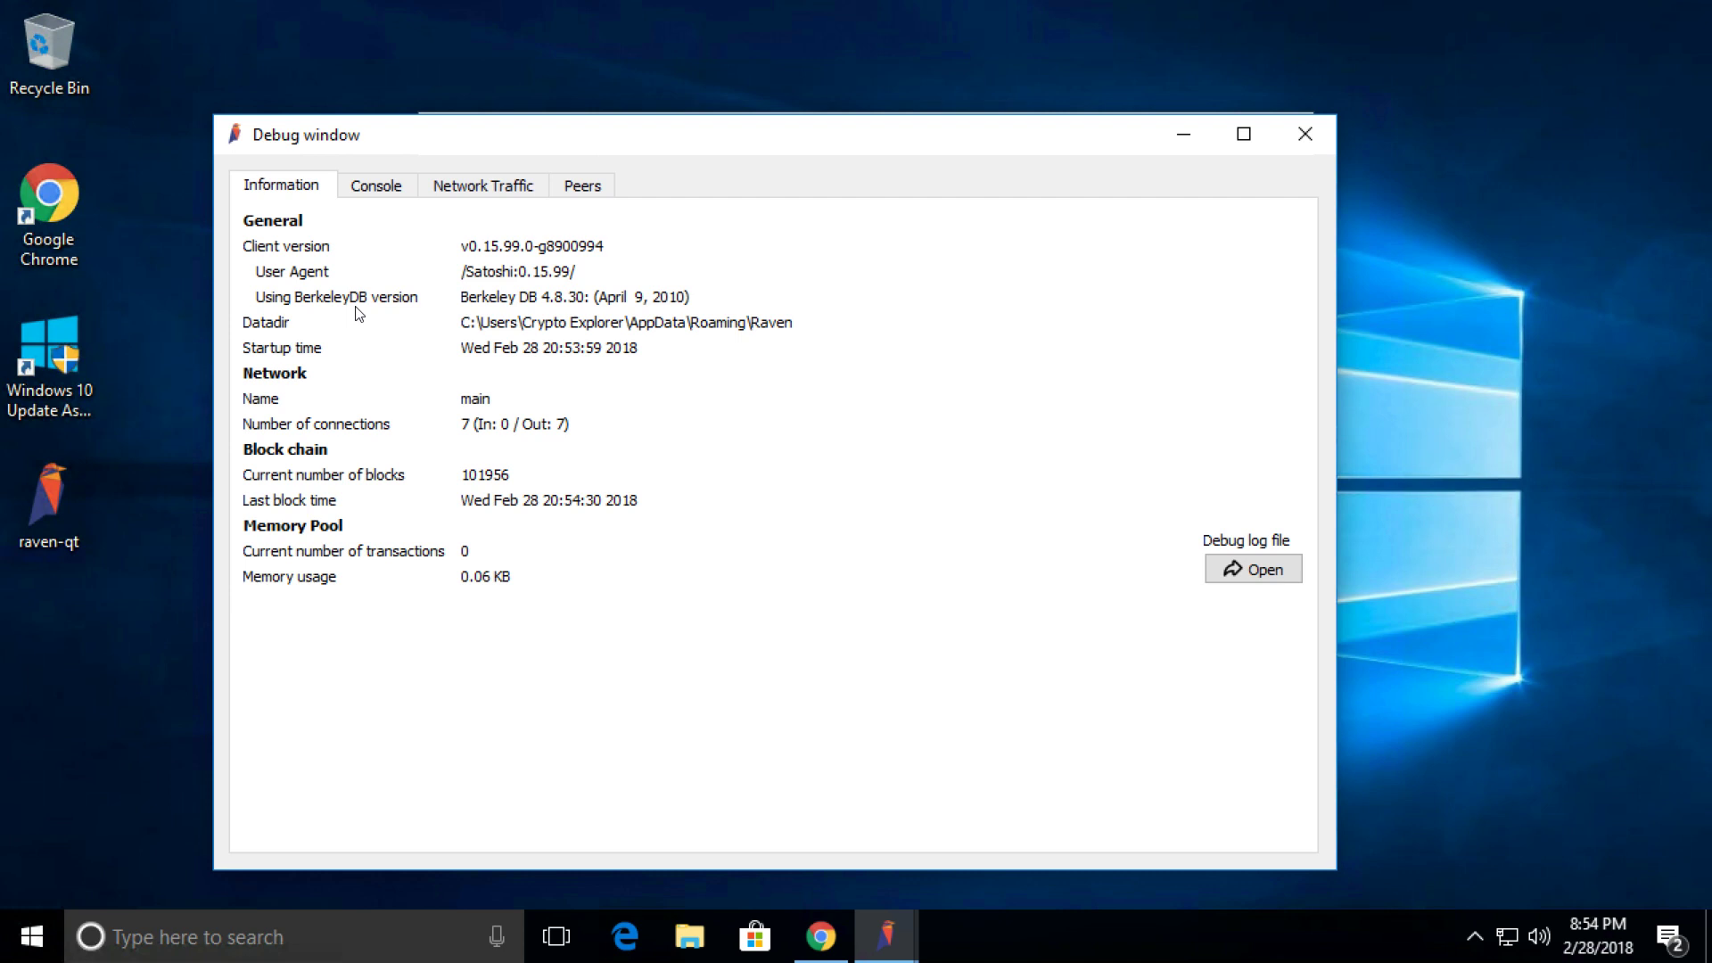
pyautogui.click(376, 189)
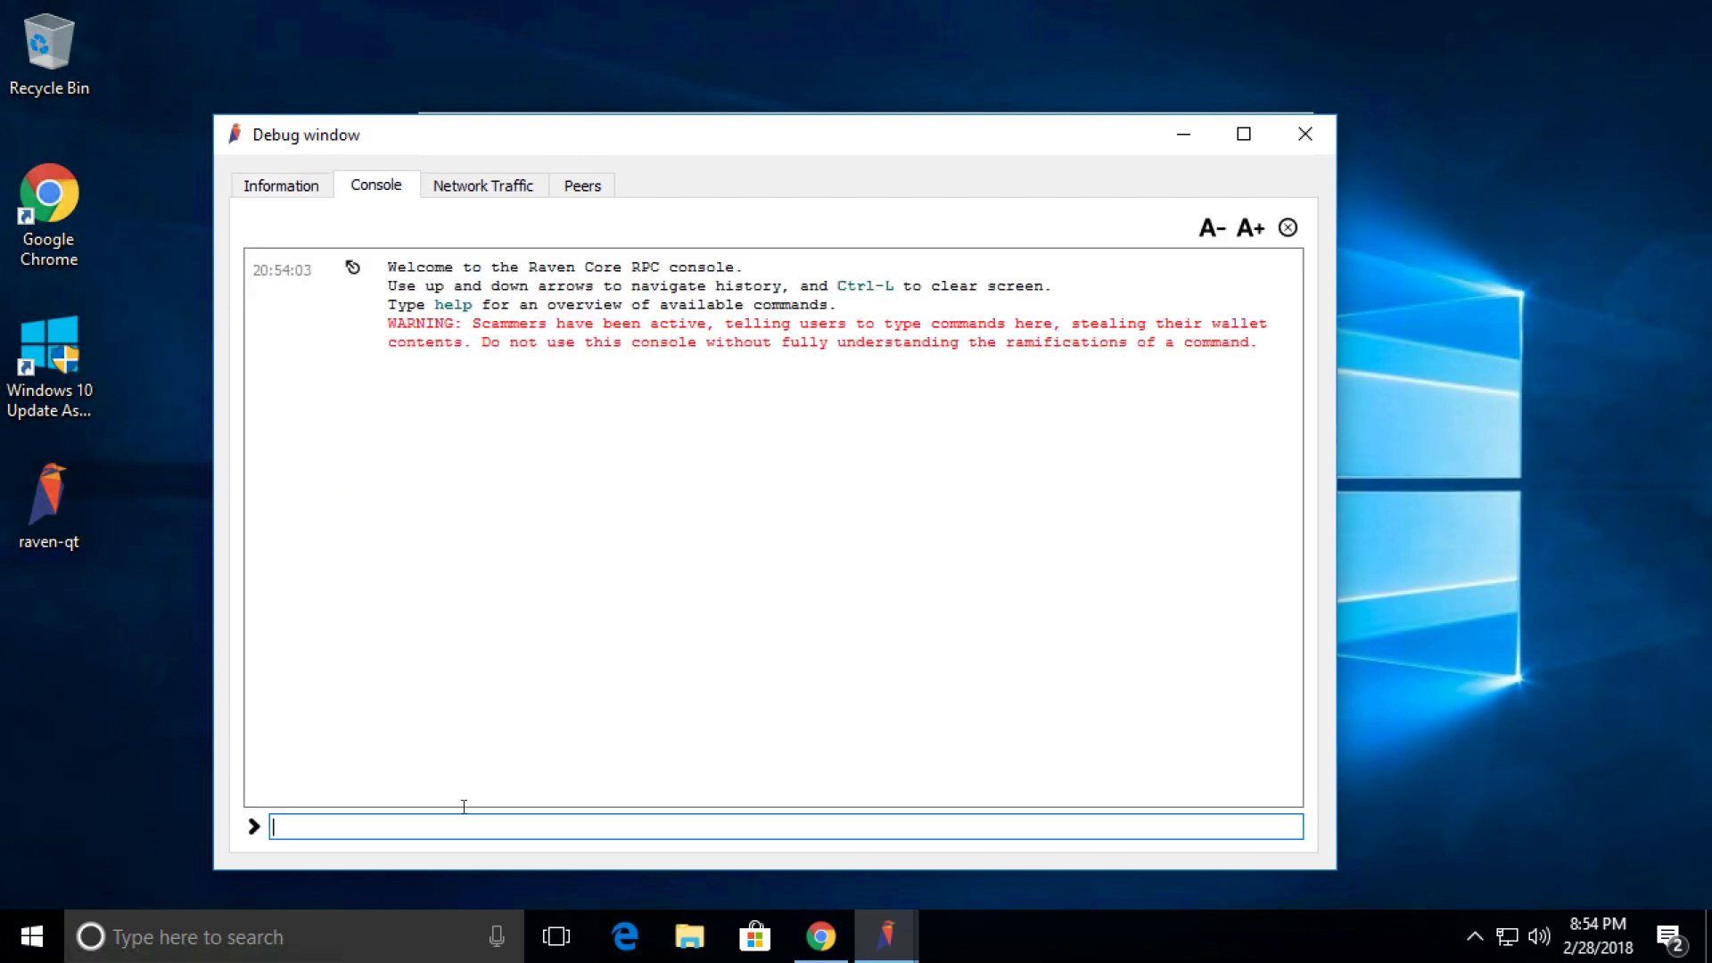
pyautogui.click(499, 815)
# Run walletpassphrase with the wallet passphrase and a 600-second timeout to unlock the wallet.
pyautogui.write('walled')
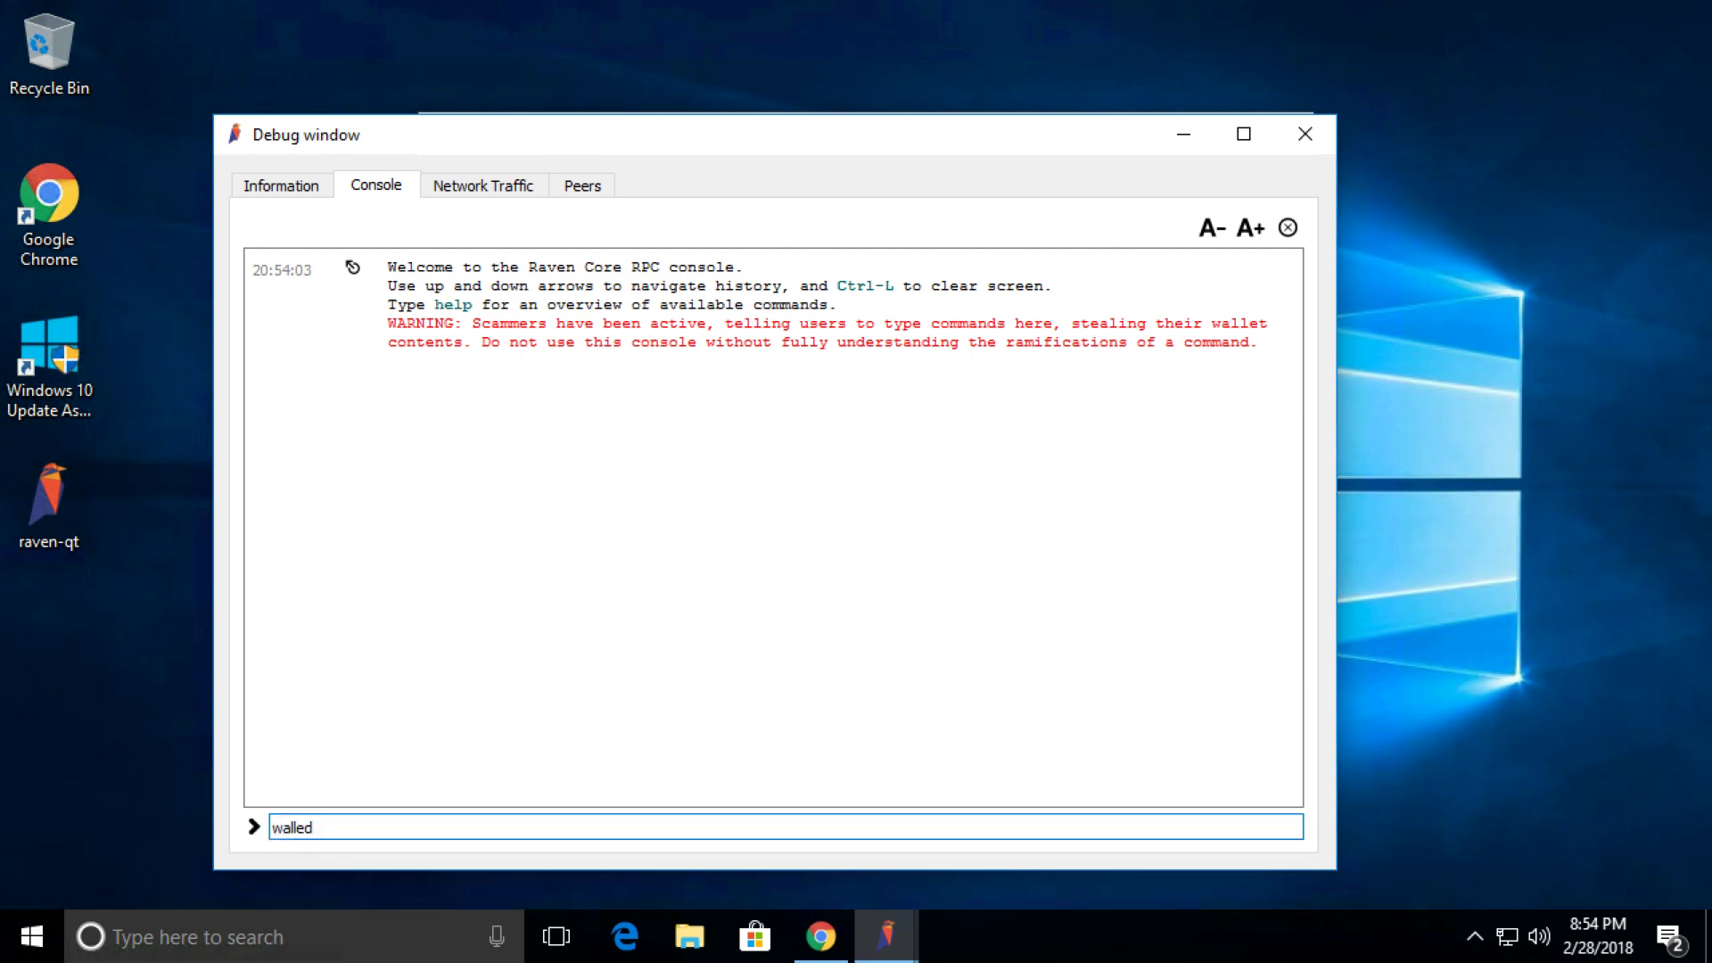
pyautogui.press('BackSpace')
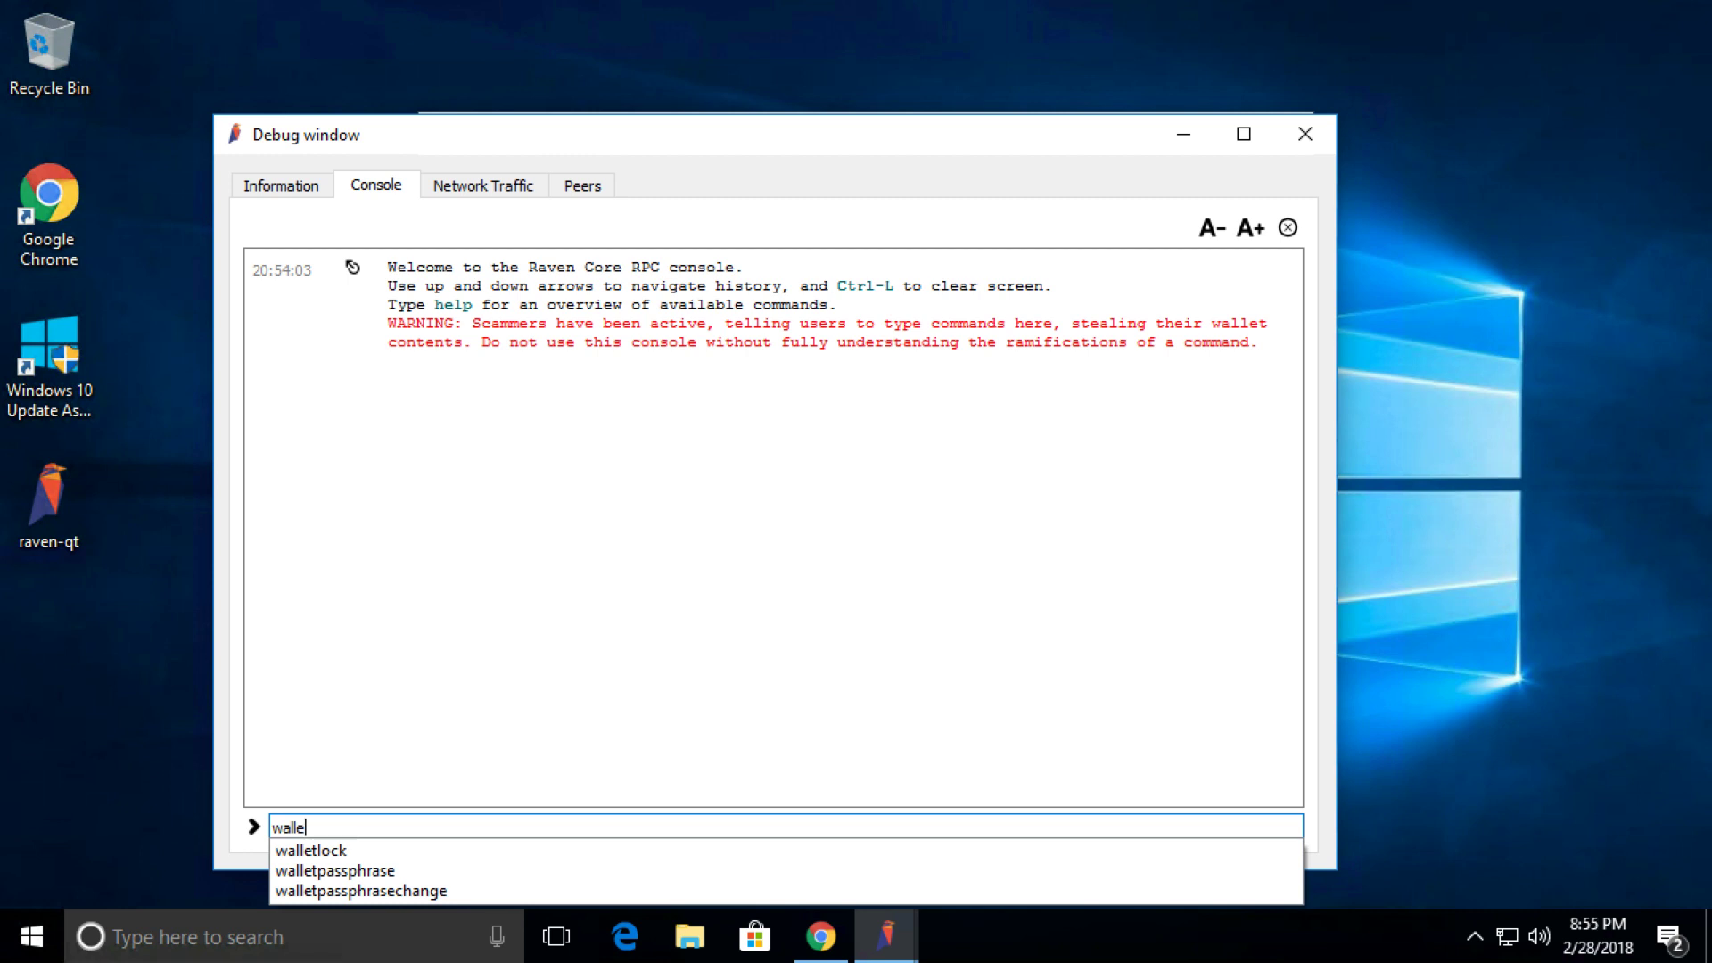
pyautogui.write('p')
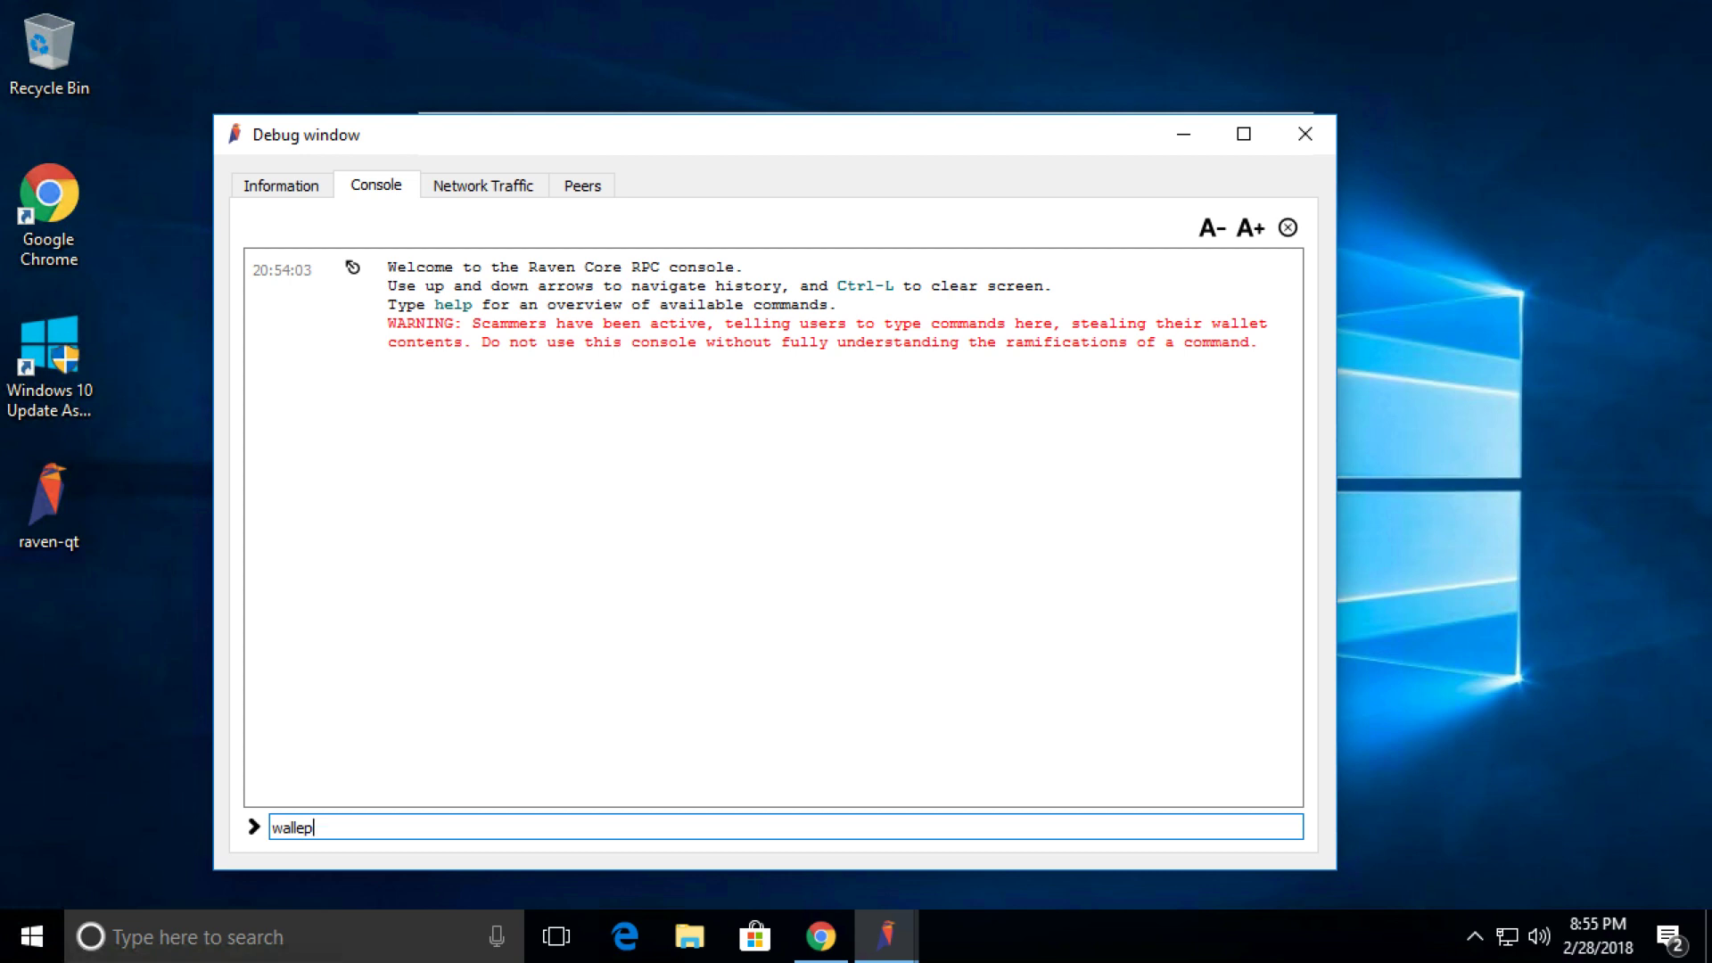
pyautogui.press('BackSpace')
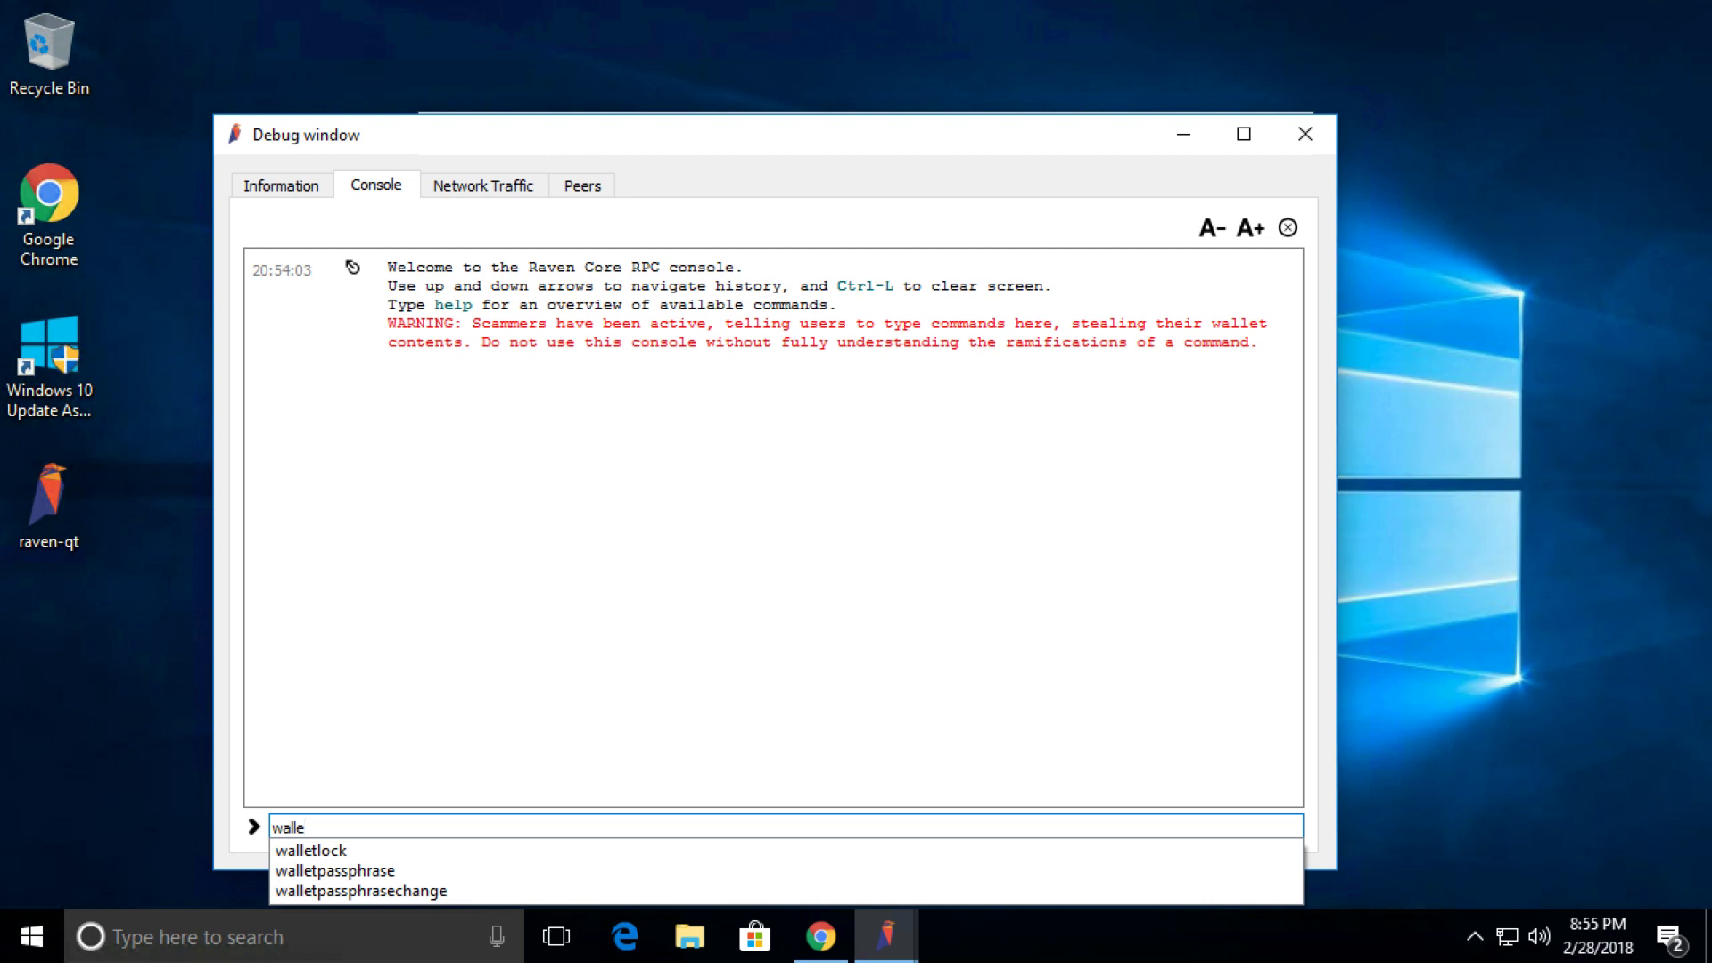
pyautogui.click(337, 872)
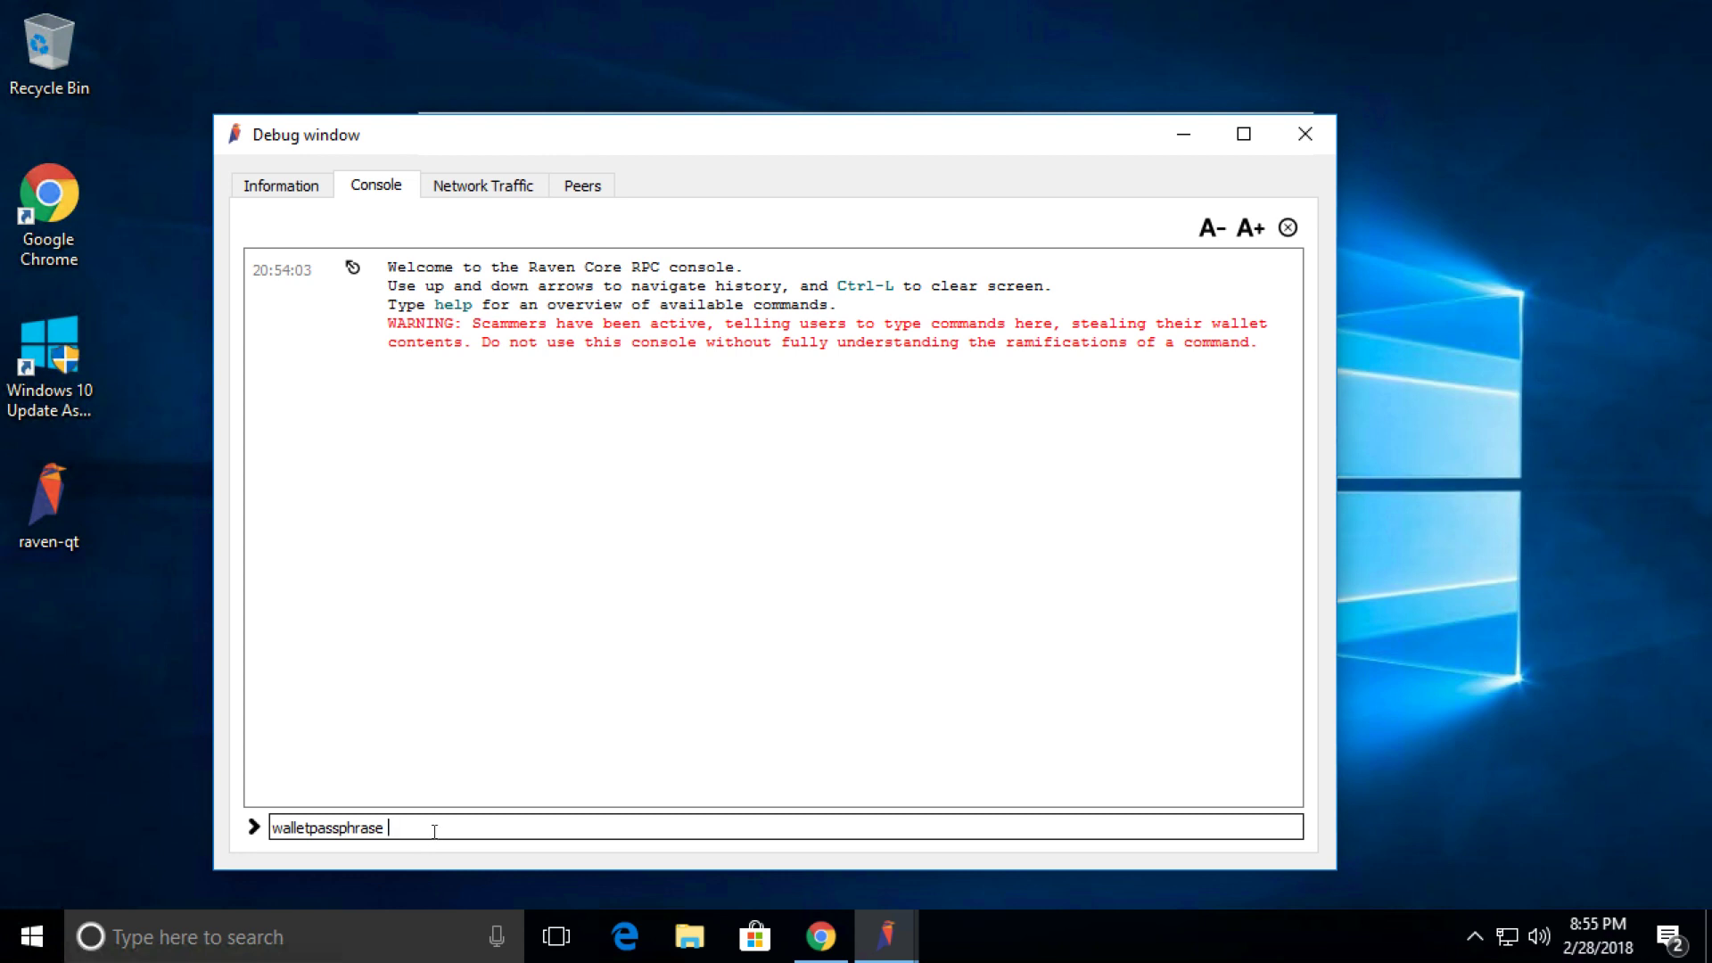
pyautogui.write('password')
pyautogui.write('600')
pyautogui.press('Return')
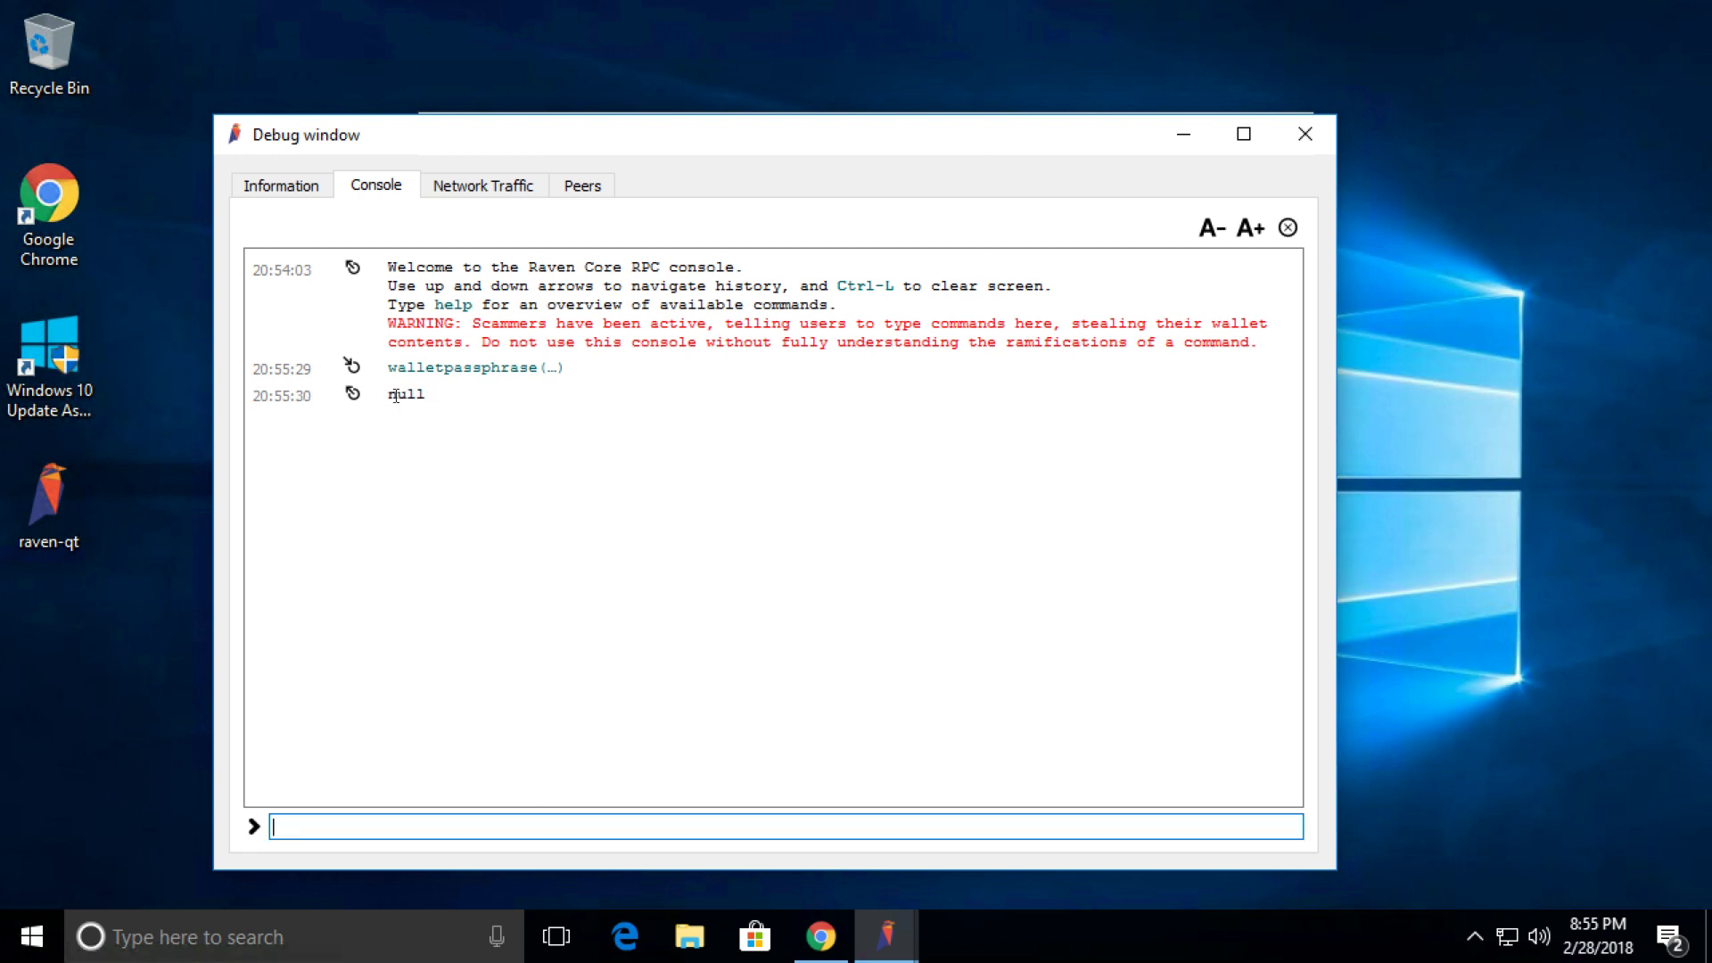
# Move the debug window aside and reopen the Receiving addresses list from the wallet's File menu.
pyautogui.press('Tab')
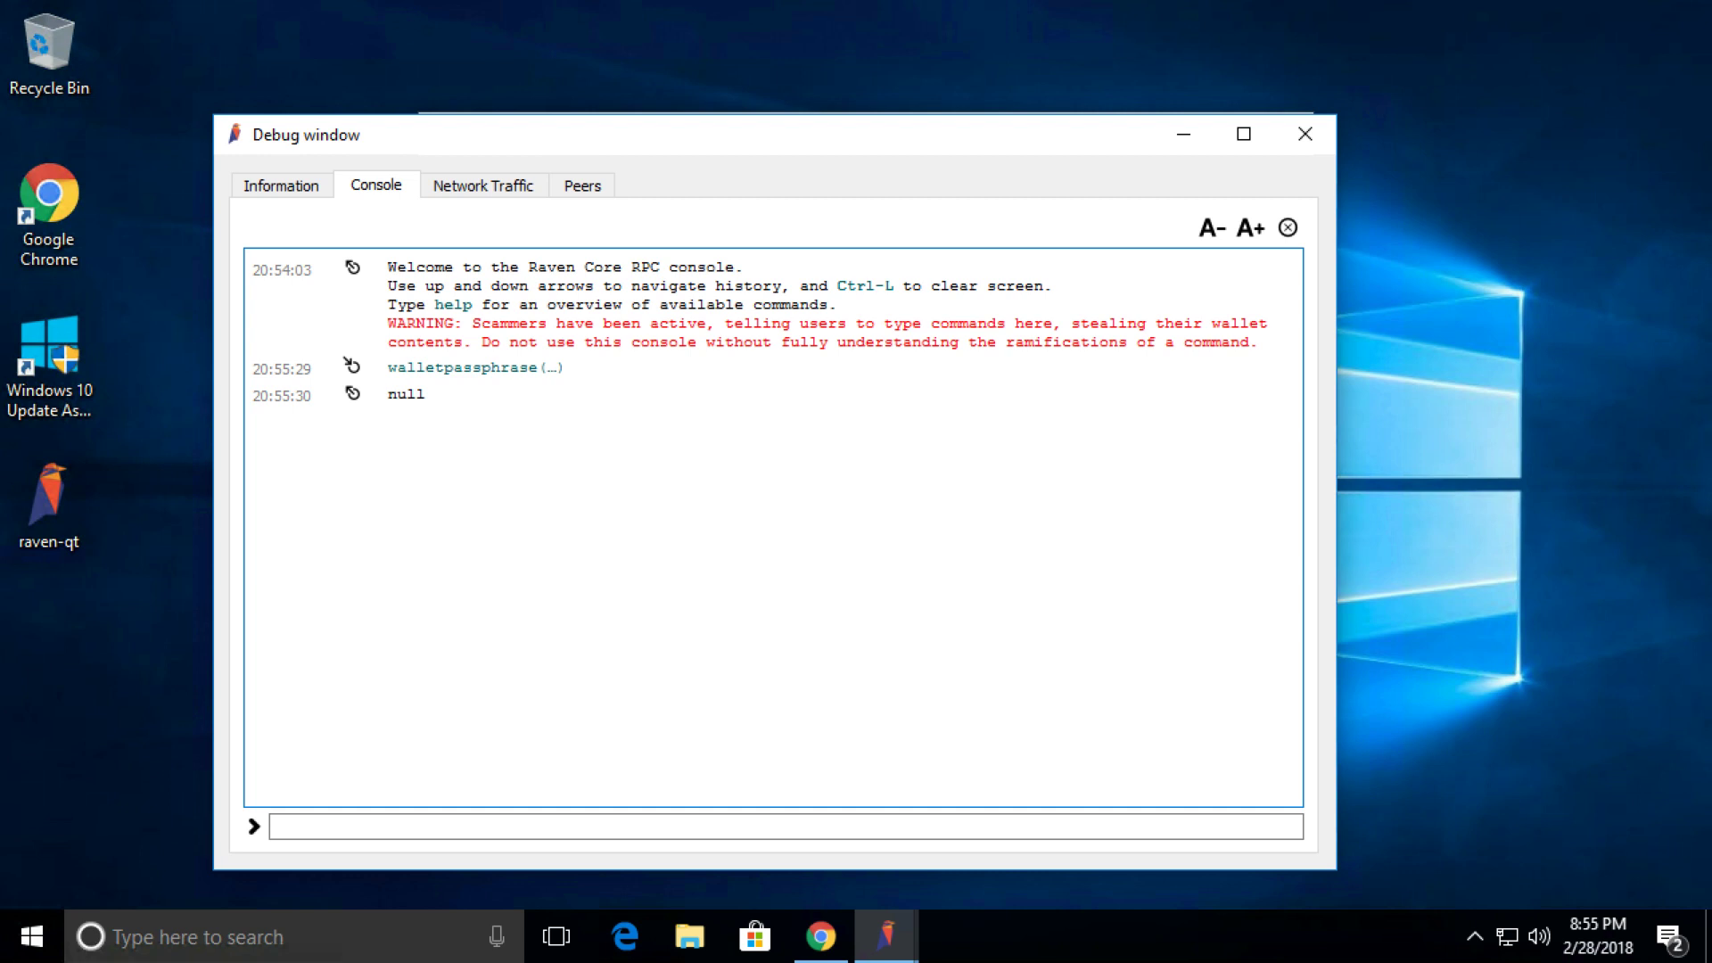
pyautogui.moveTo(757, 138); pyautogui.dragTo(793, 245)
pyautogui.moveTo(787, 148); pyautogui.dragTo(1040, 111)
pyautogui.click(738, 130)
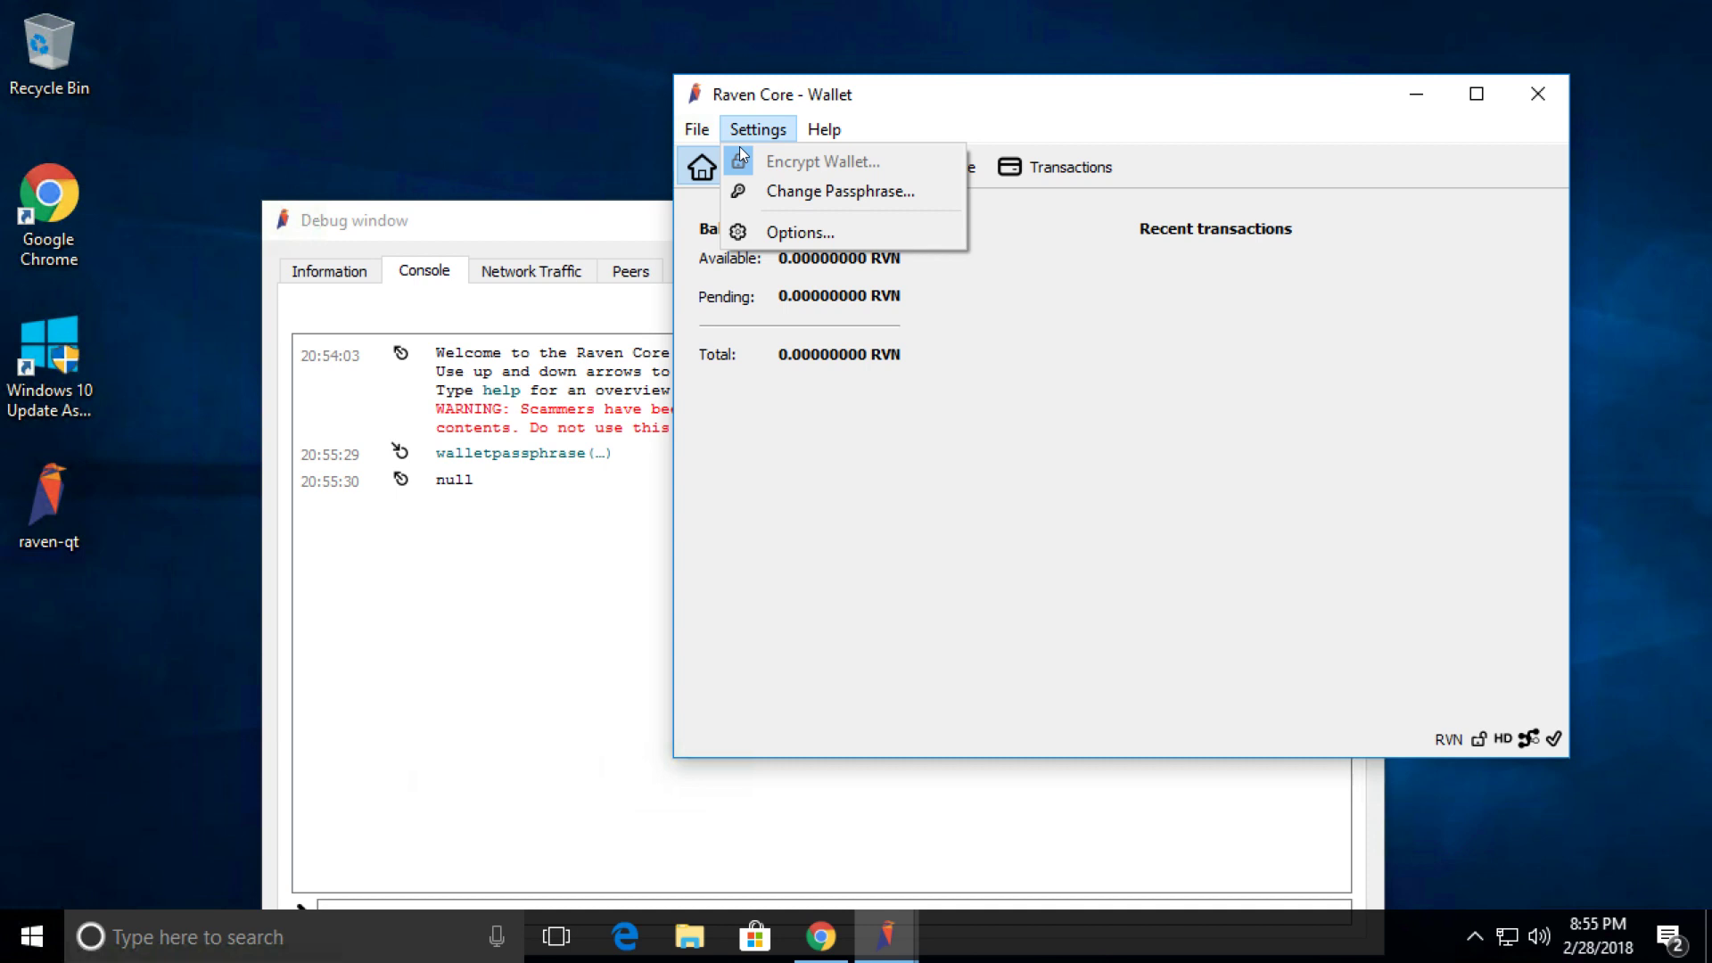
pyautogui.moveTo(700, 132)
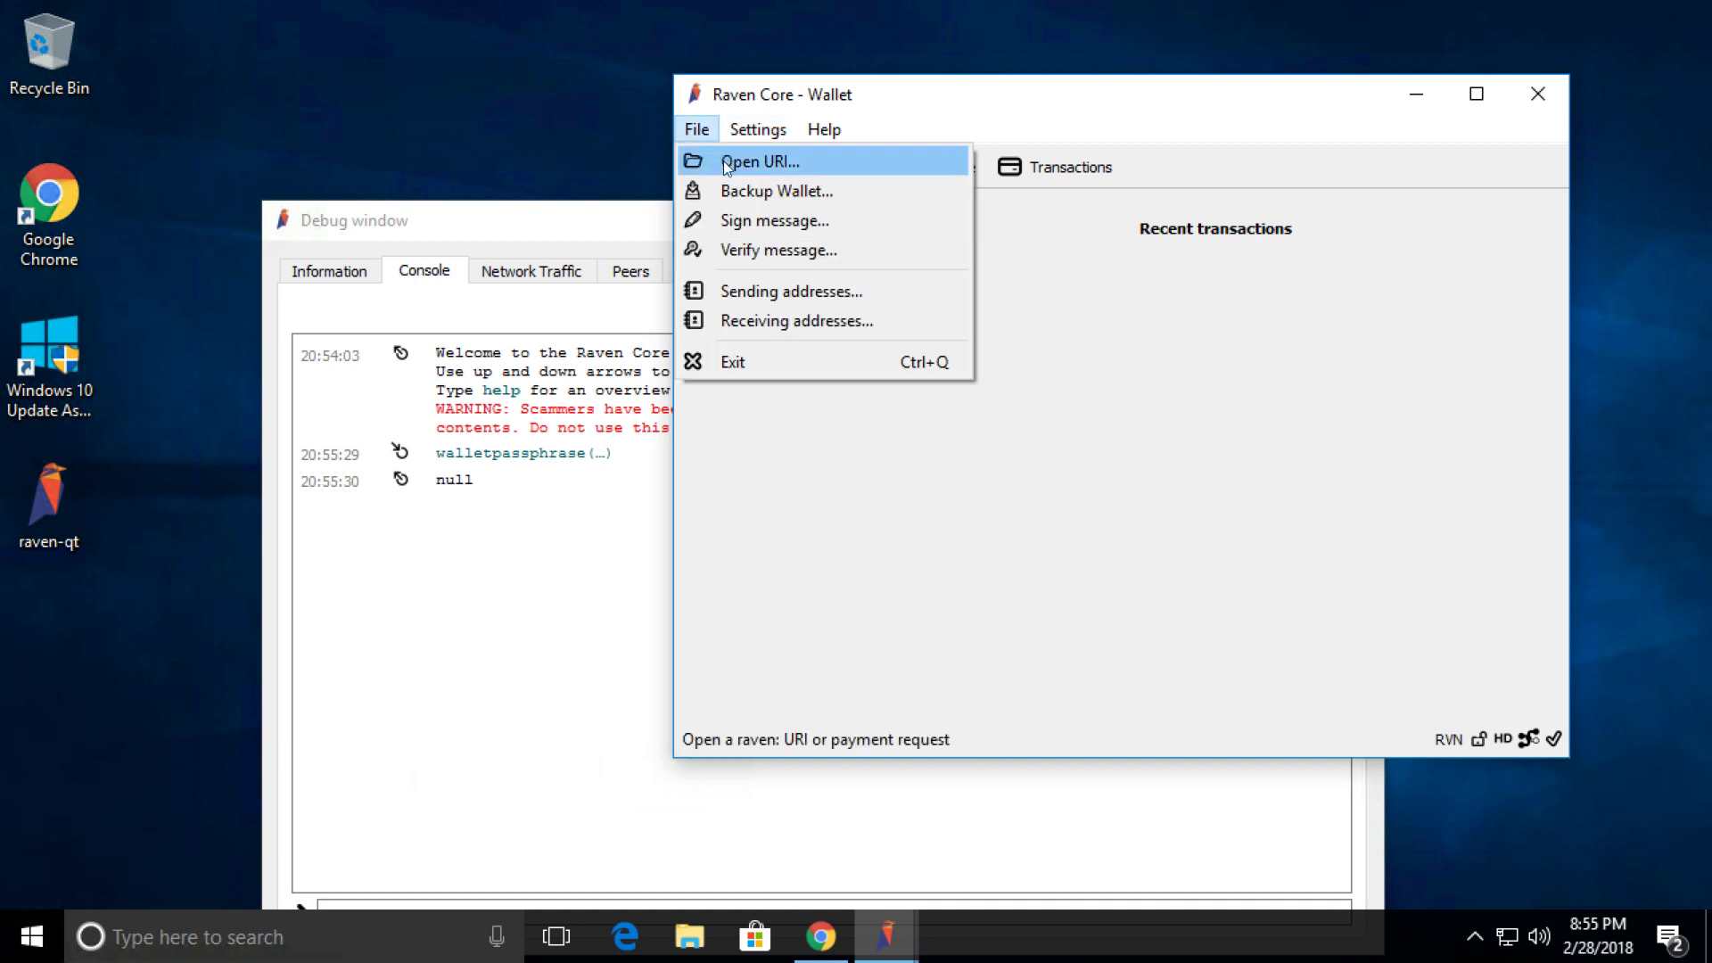
pyautogui.click(750, 320)
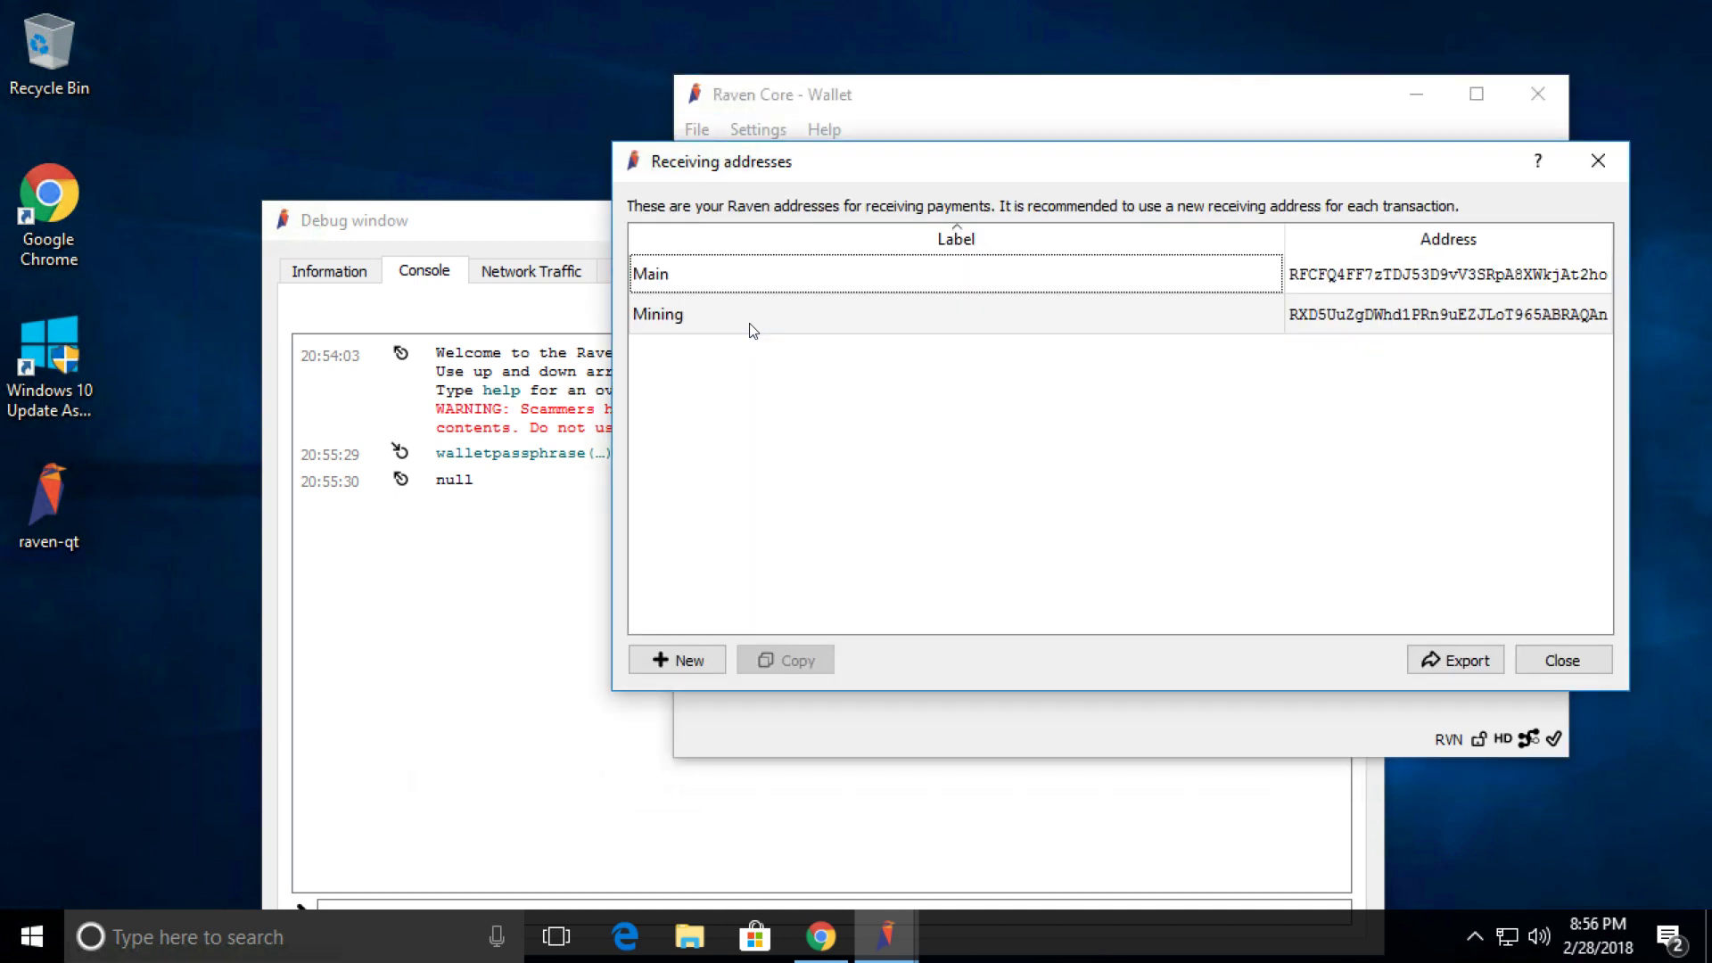
# Copy the Main receiving address and bring the debug console back to the front.
pyautogui.click(1407, 277)
pyautogui.rightClick(1408, 278)
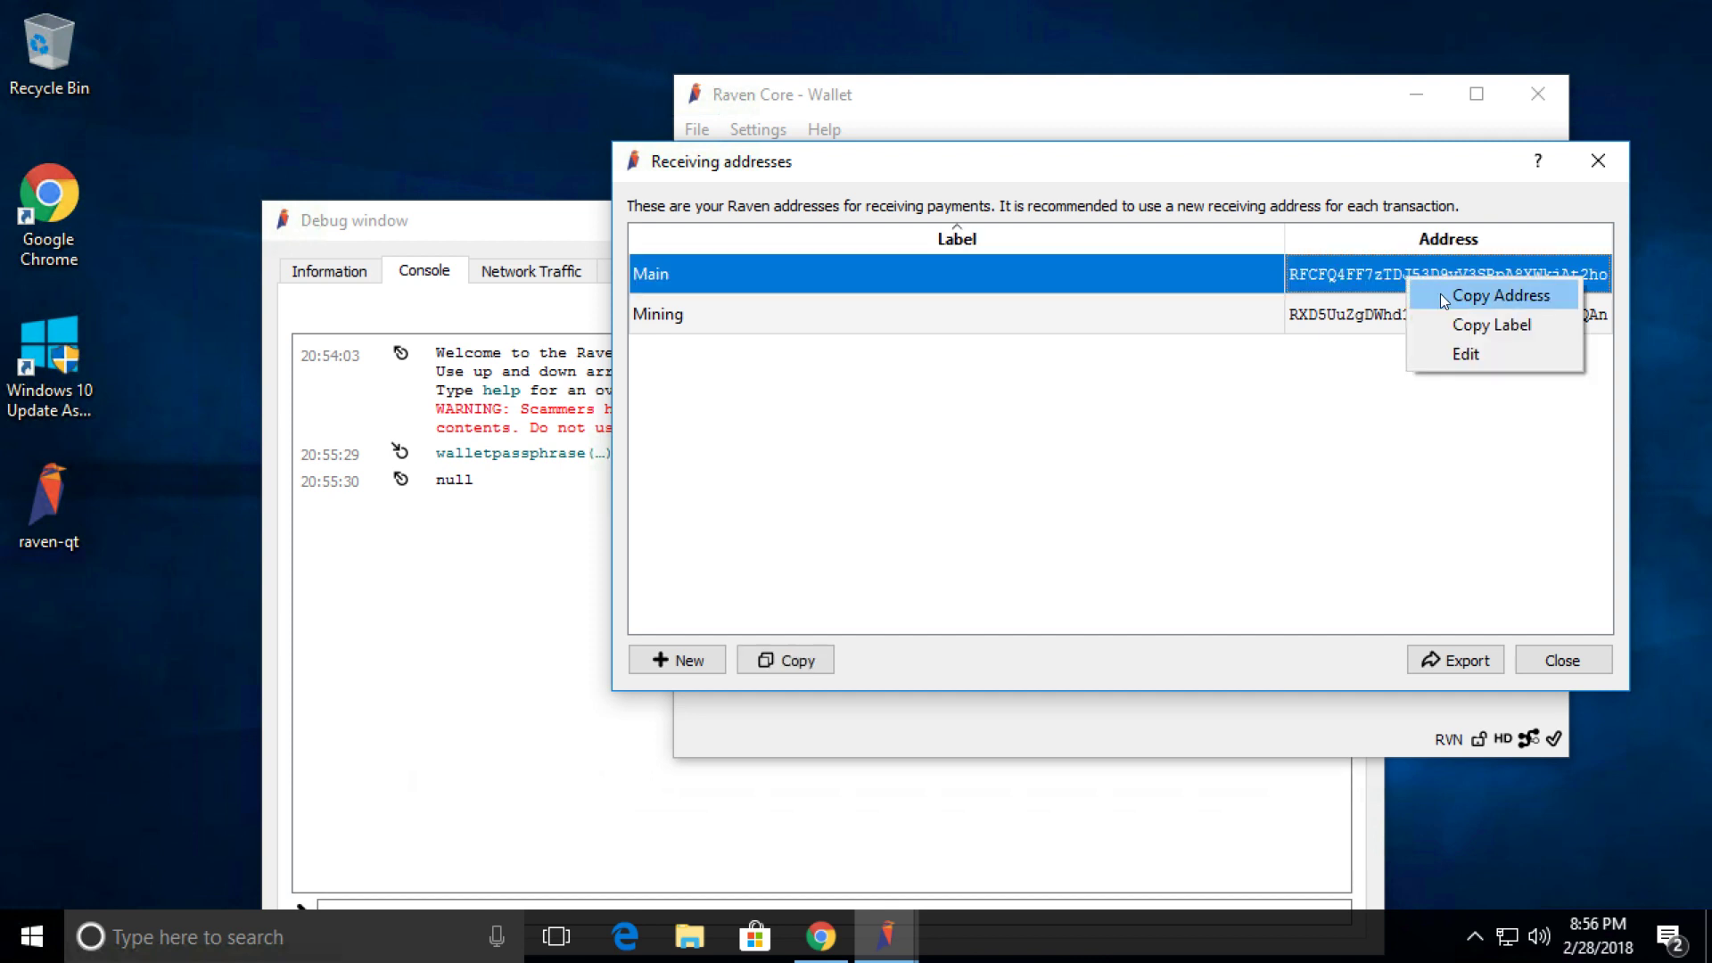
pyautogui.click(1441, 293)
pyautogui.moveTo(409, 220); pyautogui.dragTo(324, 90)
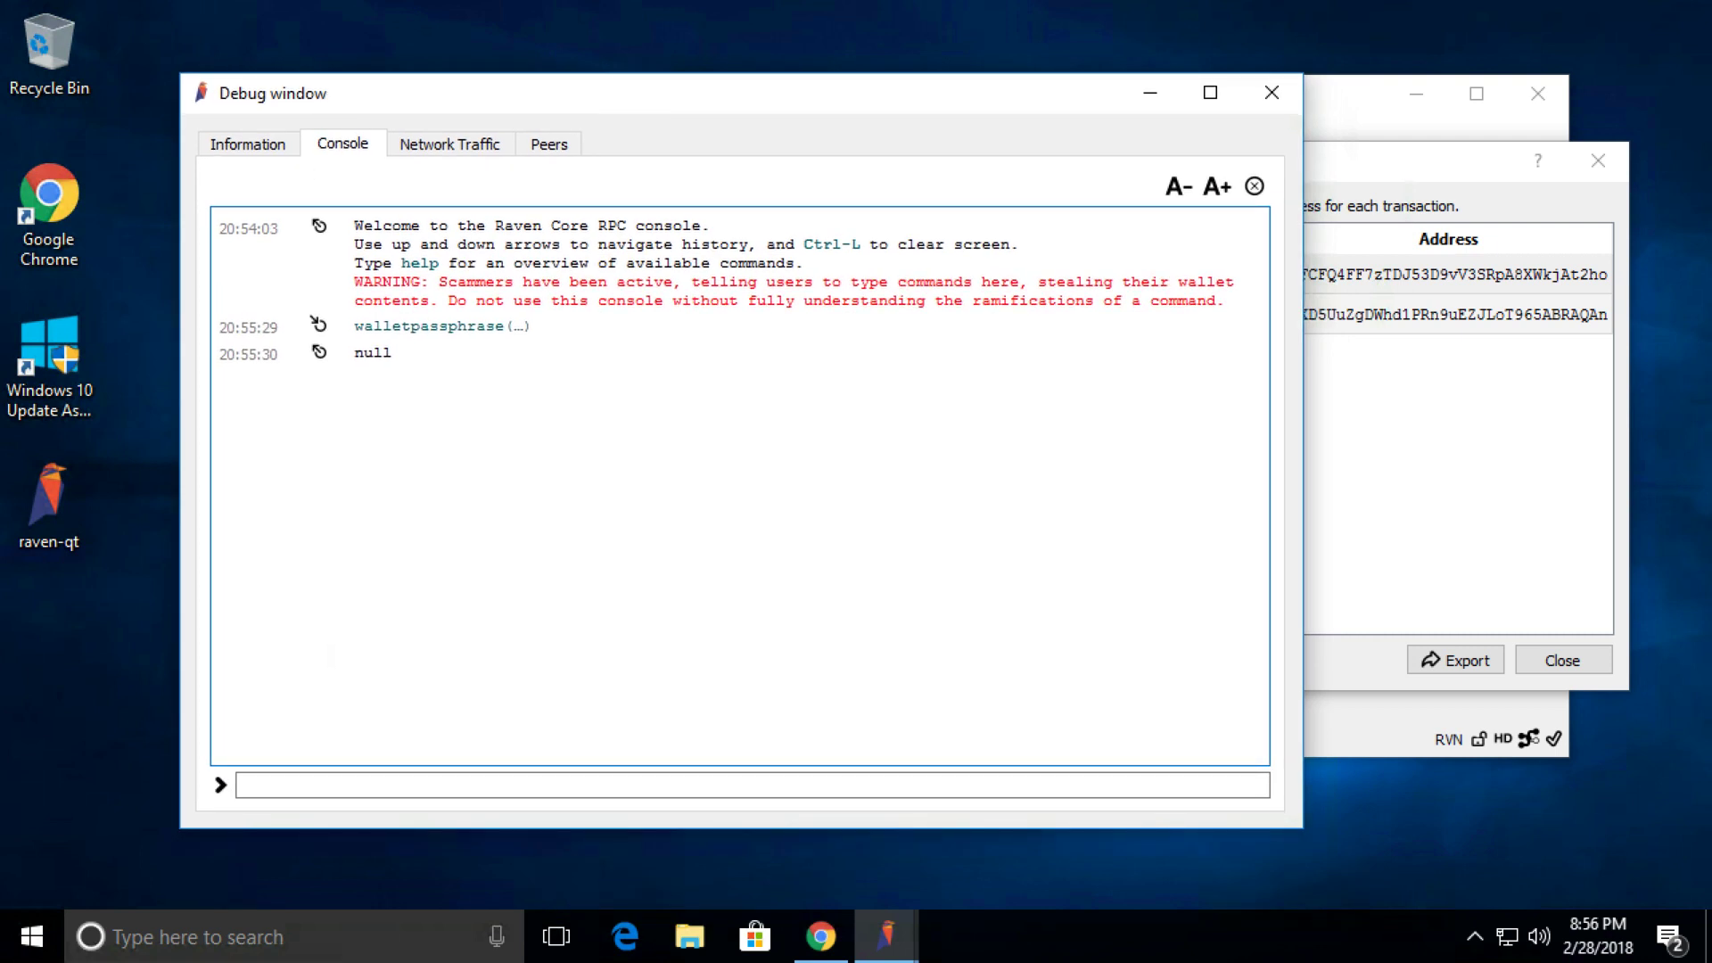
# Run dumpprivkey in the console on the pasted Main address to show its private key.
pyautogui.click(301, 781)
pyautogui.write('dumpprivkey')
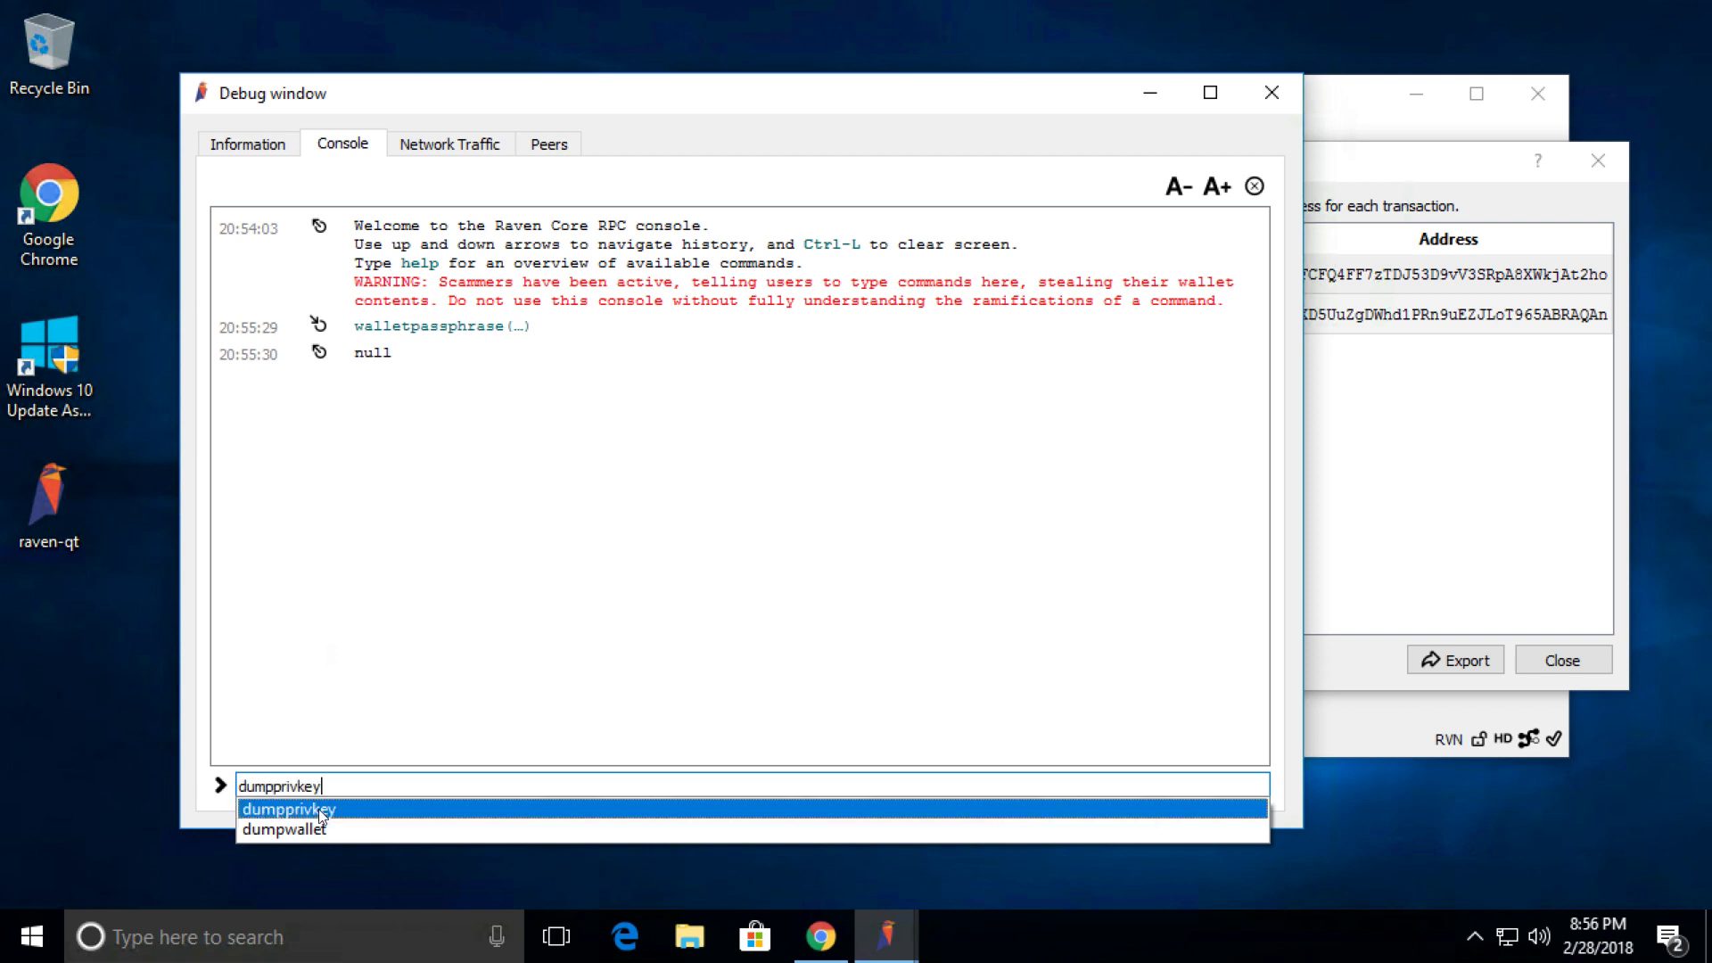
pyautogui.click(318, 810)
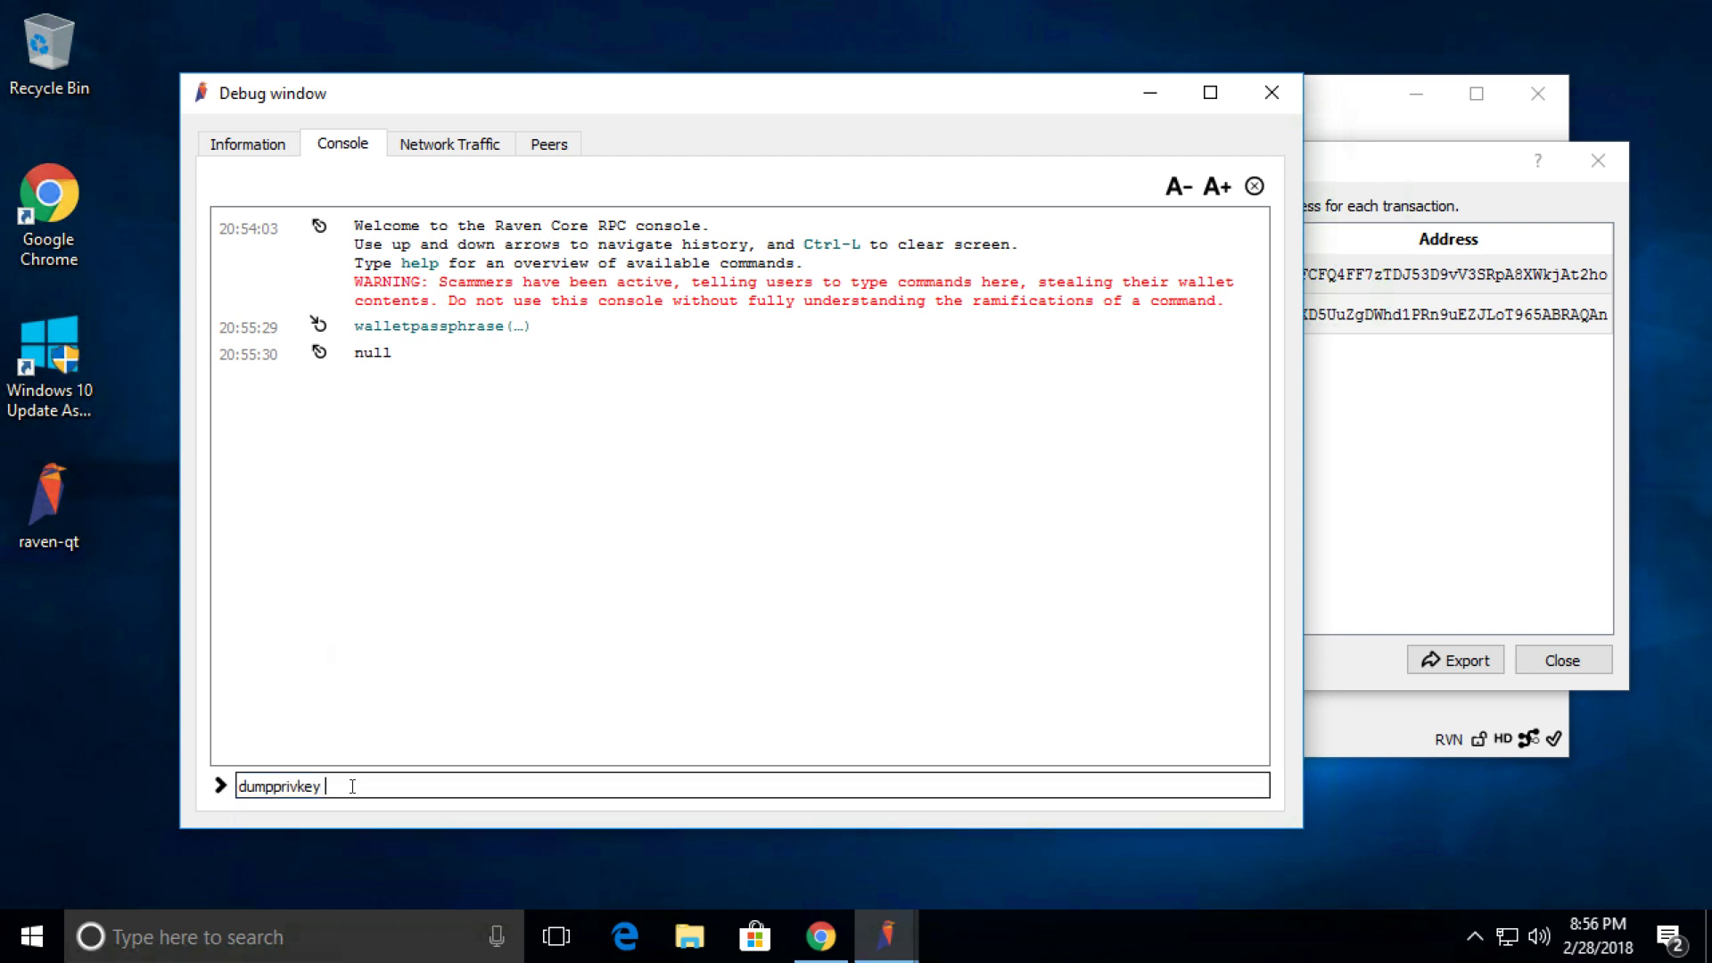
pyautogui.rightClick(353, 786)
pyautogui.click(386, 695)
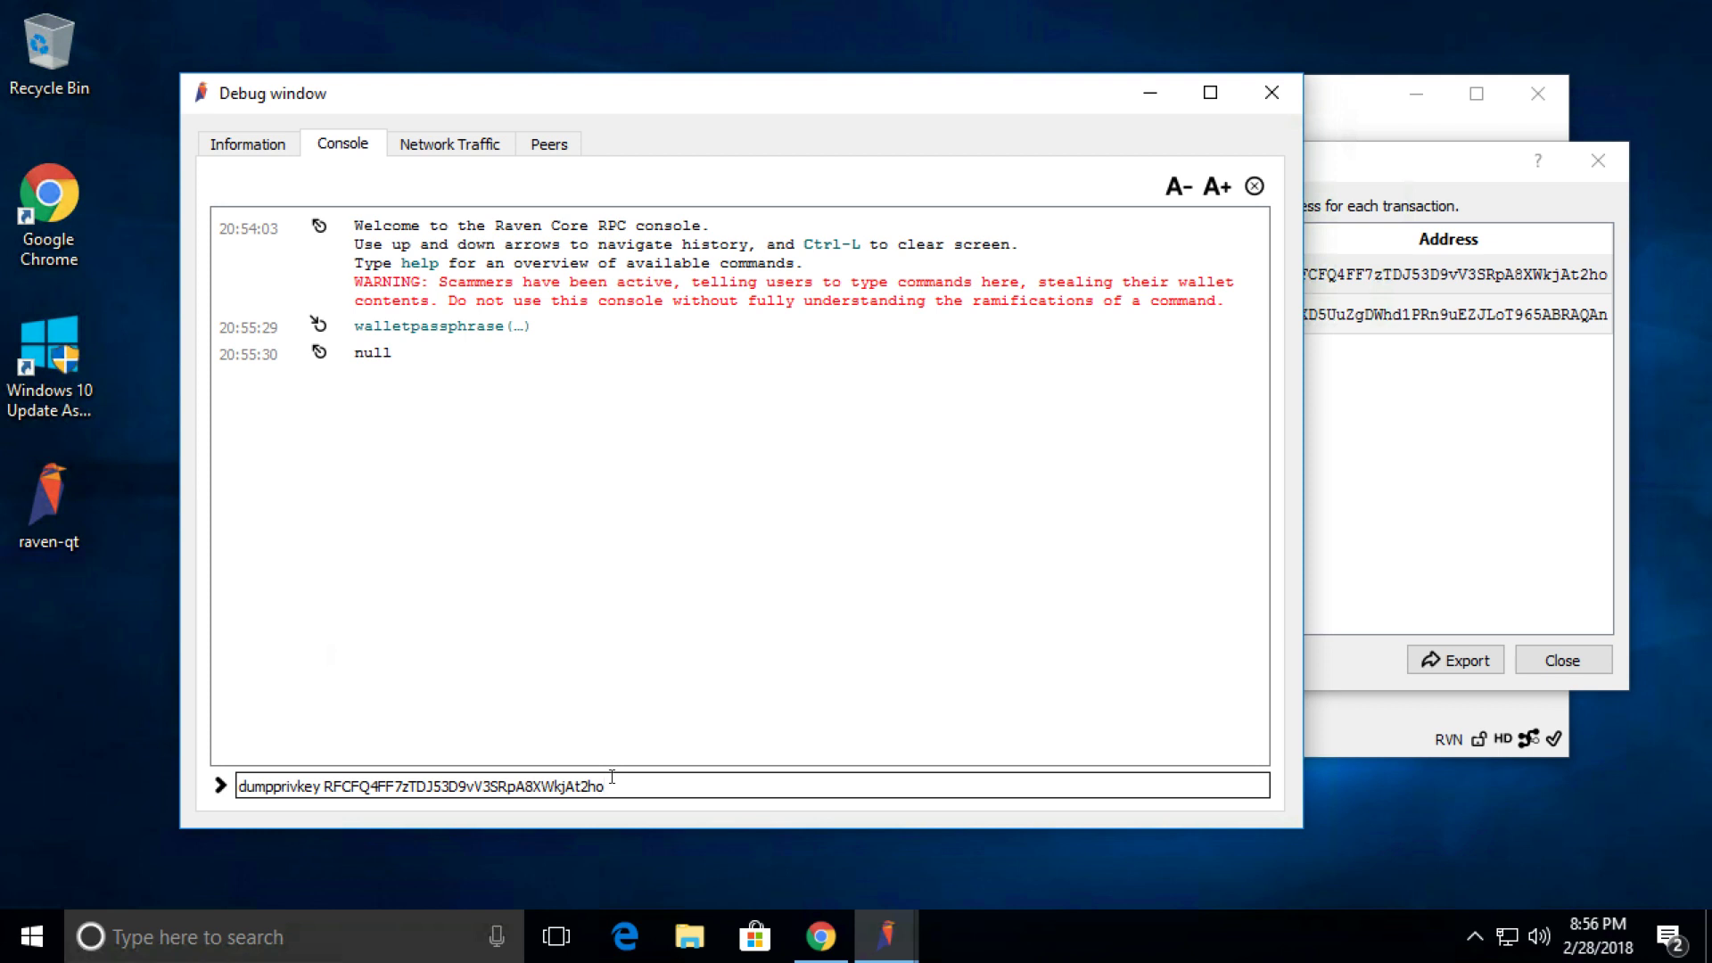
pyautogui.press('Return')
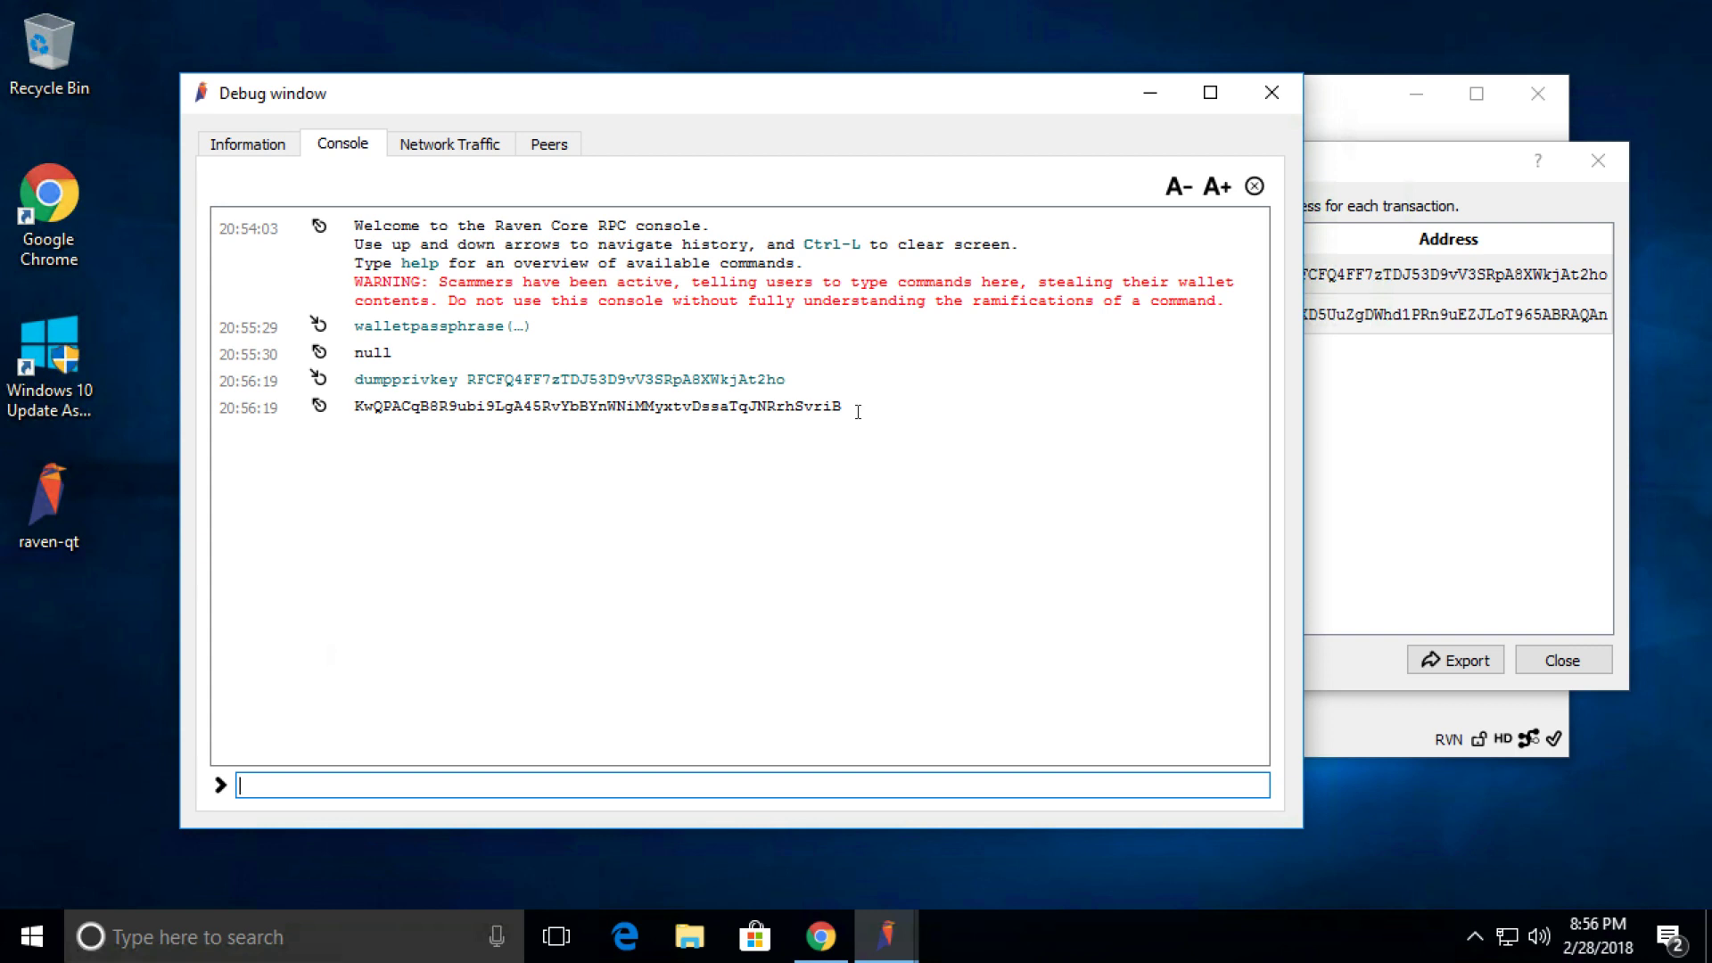
# Copy the Mining receiving address from the receiving addresses list.
pyautogui.click(1468, 398)
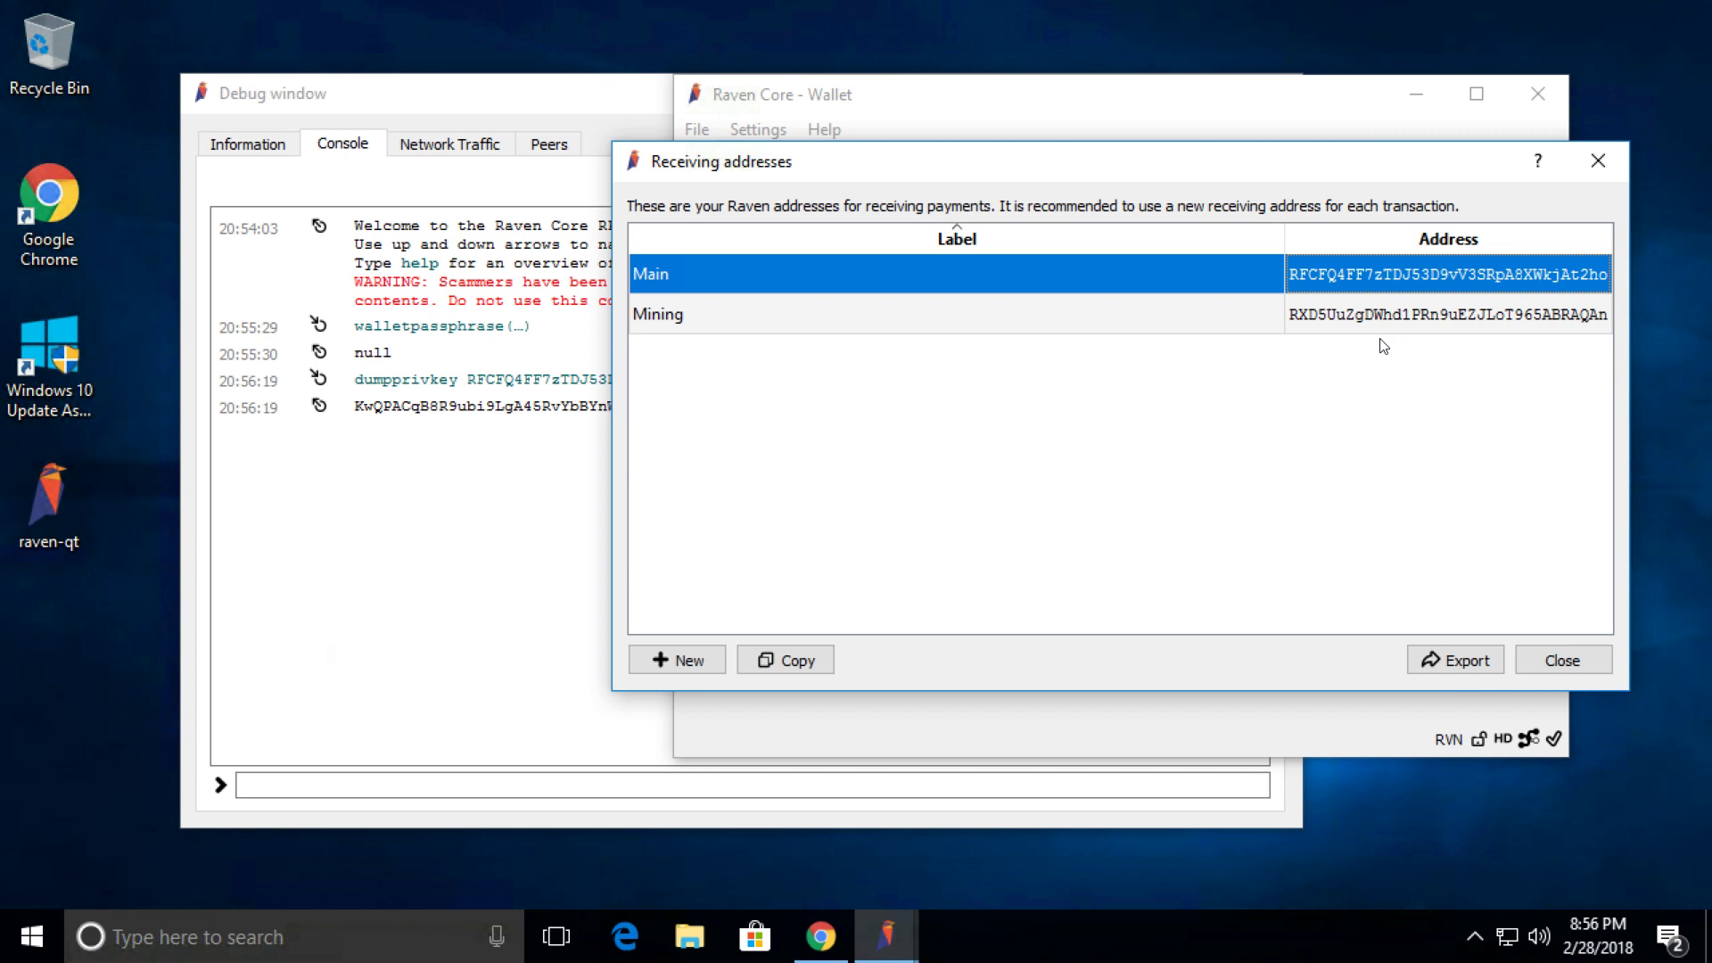
pyautogui.click(1384, 323)
pyautogui.rightClick(1382, 323)
pyautogui.click(1438, 342)
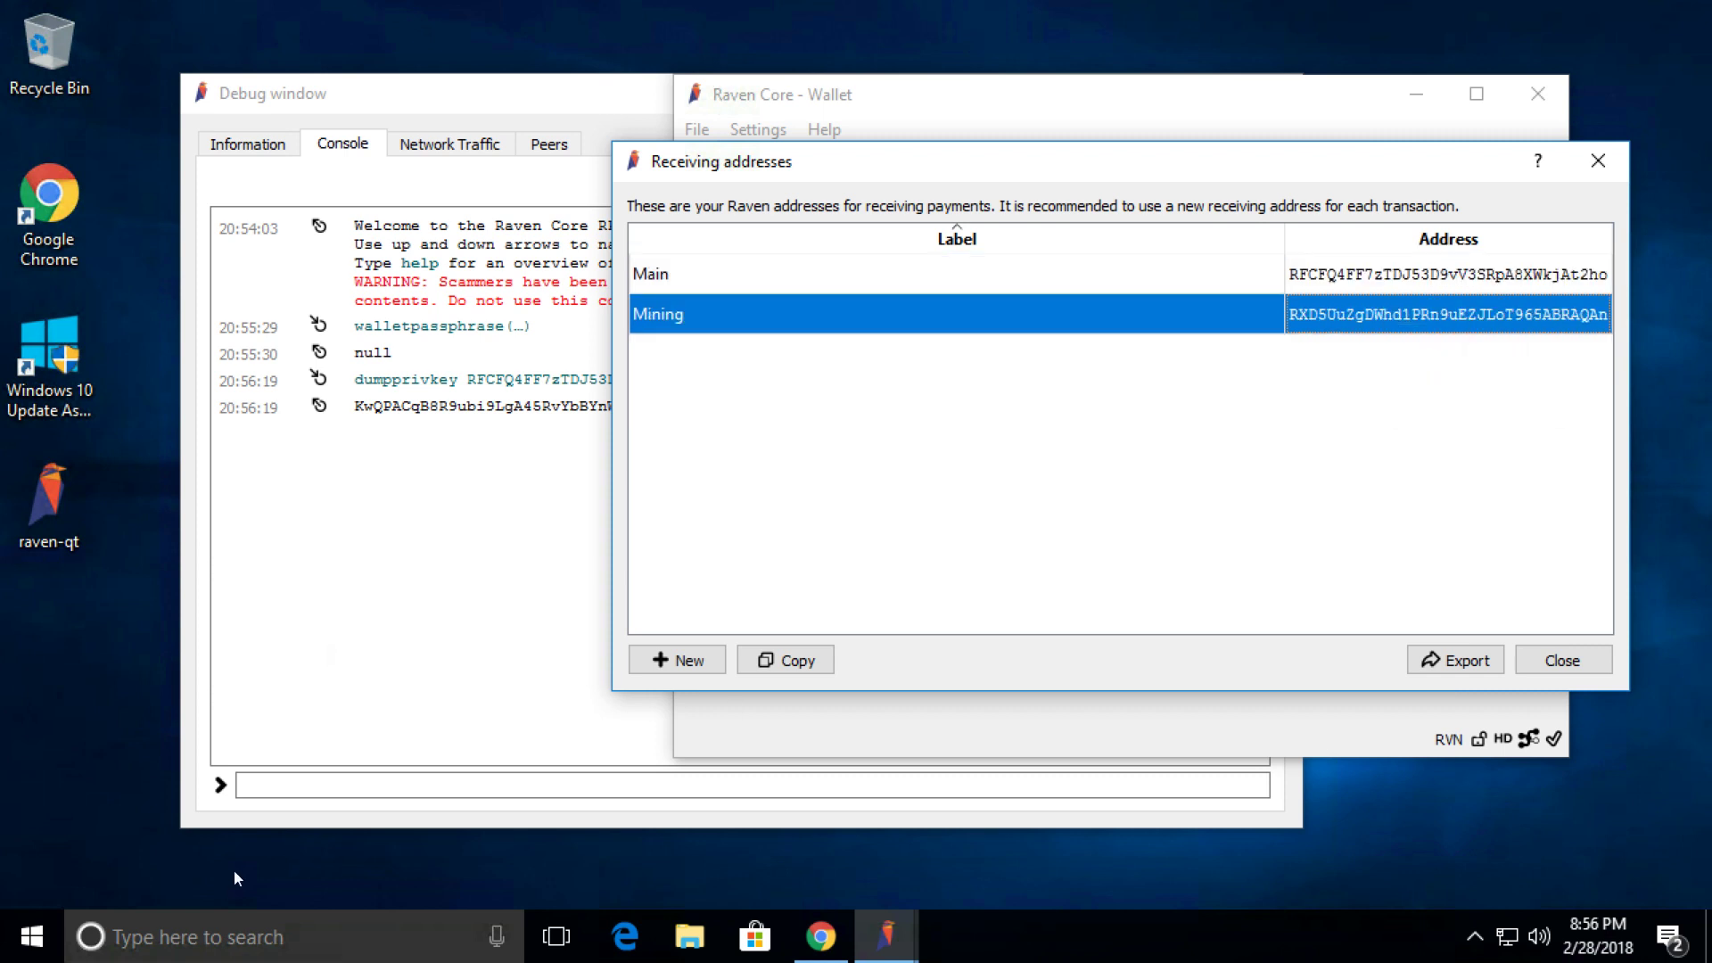
# Recall the previous dumpprivkey command in the console, then clear the input line.
pyautogui.click(317, 786)
pyautogui.press('Up')
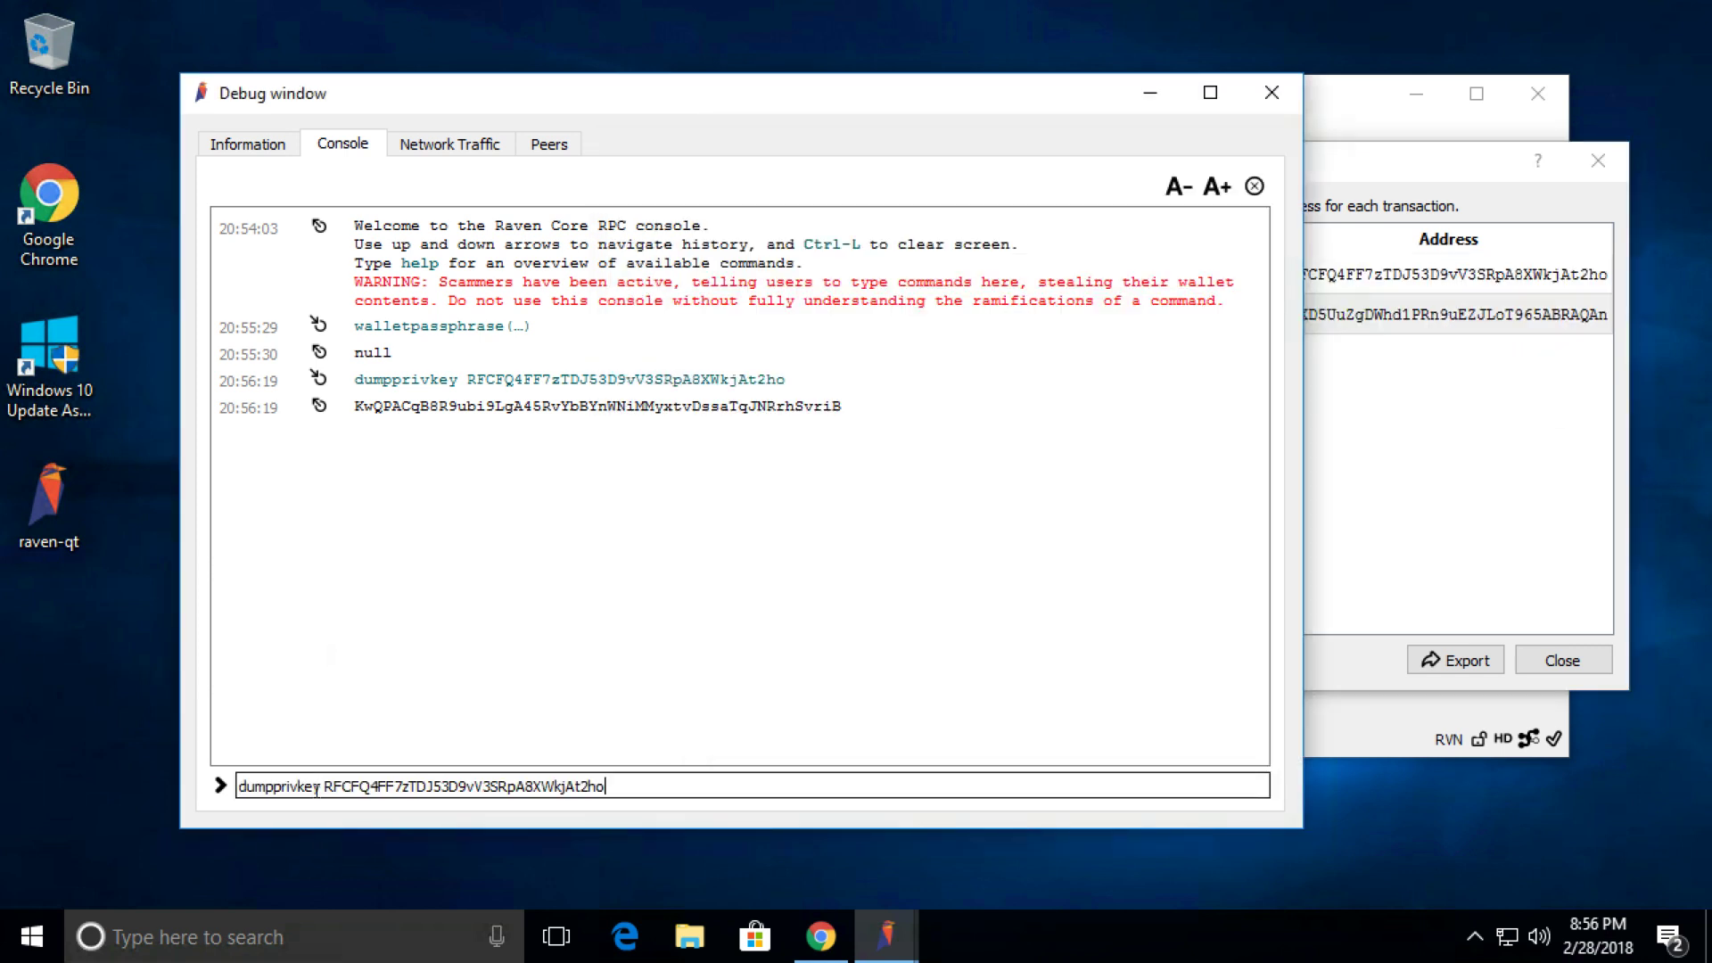
pyautogui.moveTo(320, 787); pyautogui.dragTo(603, 786)
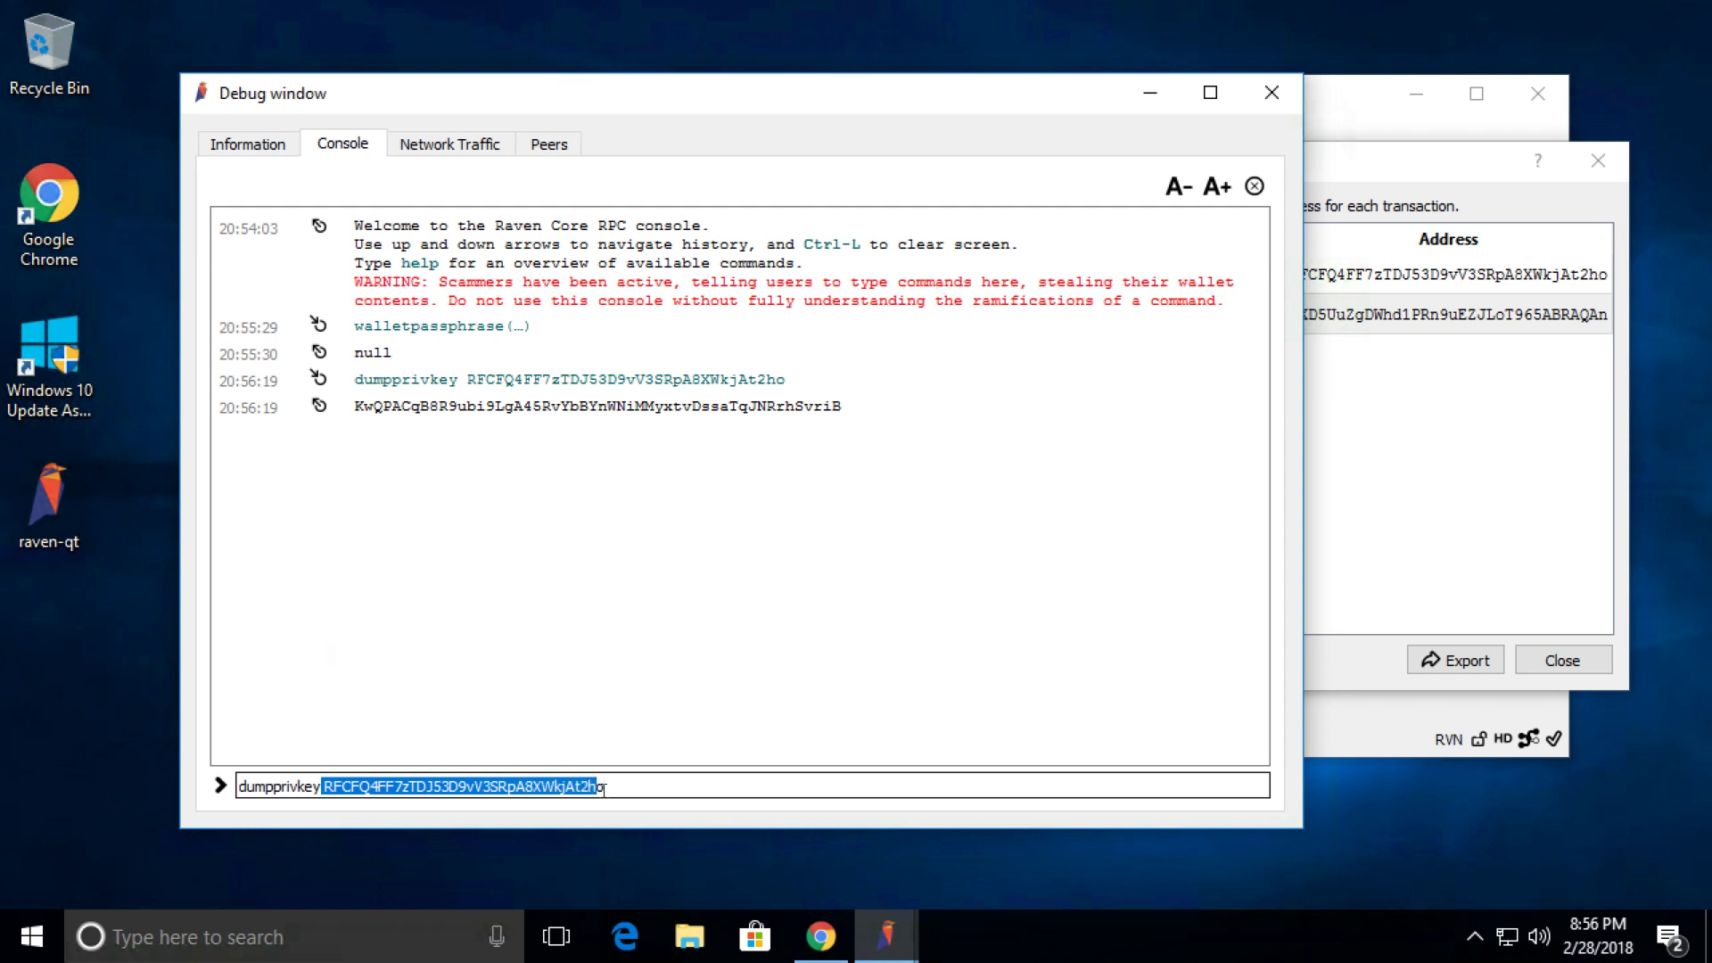
pyautogui.click(623, 792)
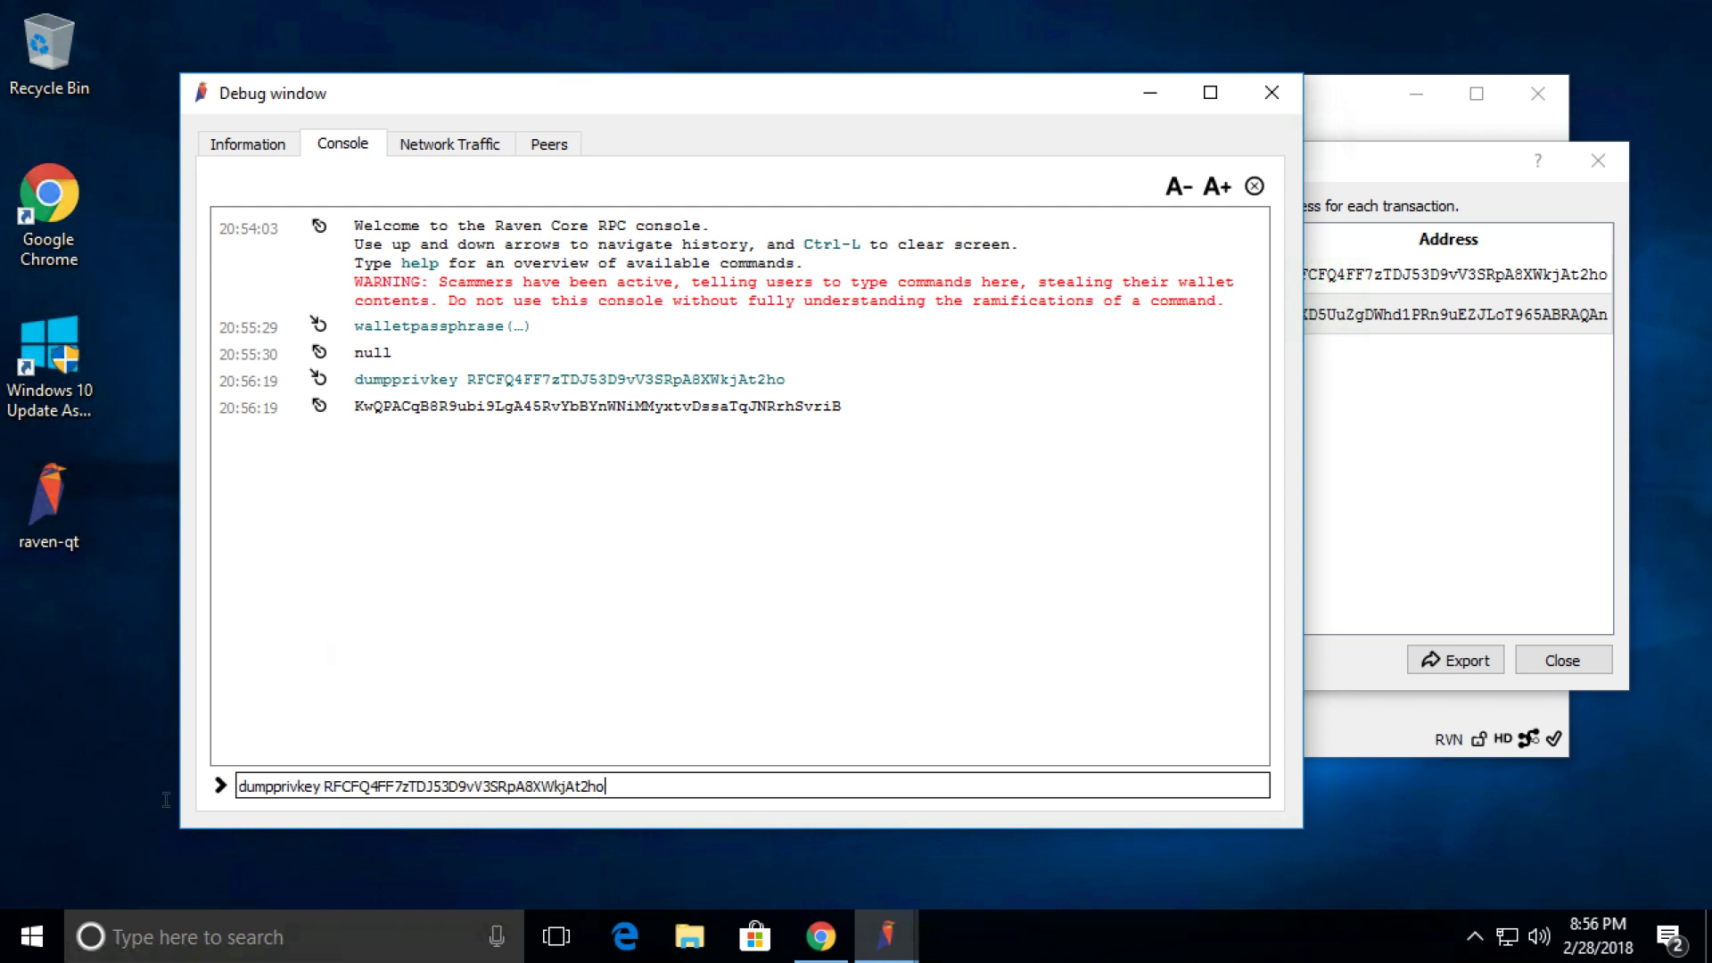
pyautogui.hotkey('ctrl', 'a')
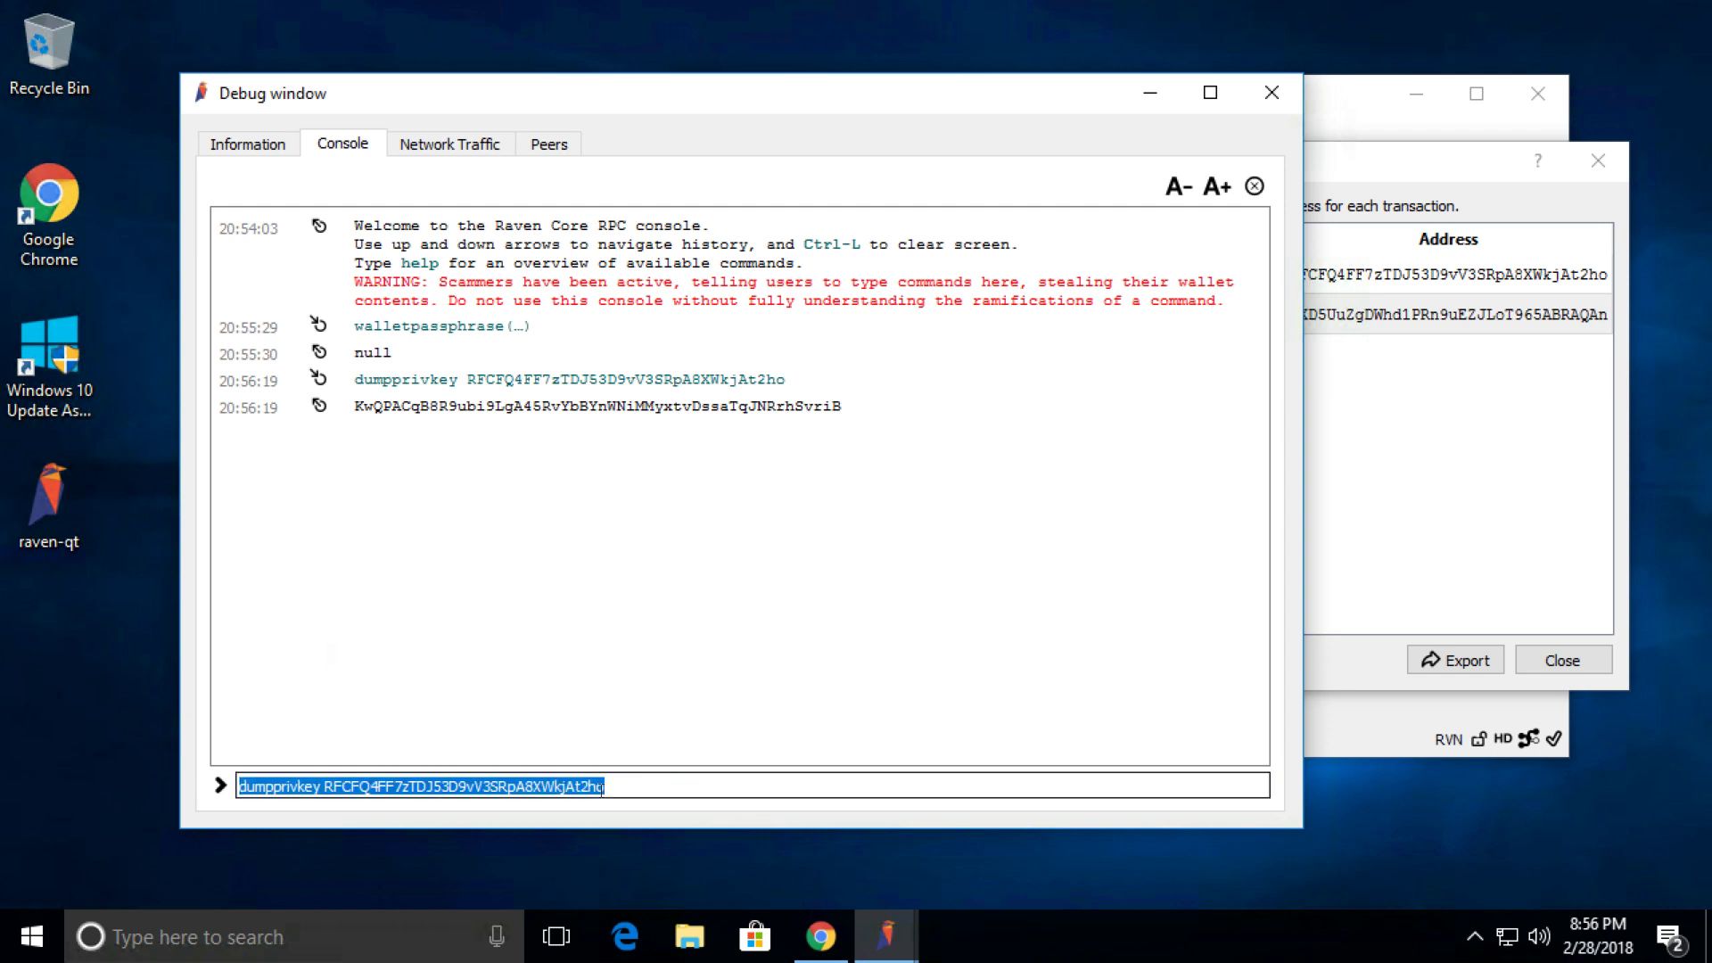
pyautogui.press('BackSpace')
# Recall the dumpprivkey command, replace the Main address with the Mining address, and run it.
pyautogui.press('Up')
pyautogui.press('Up')
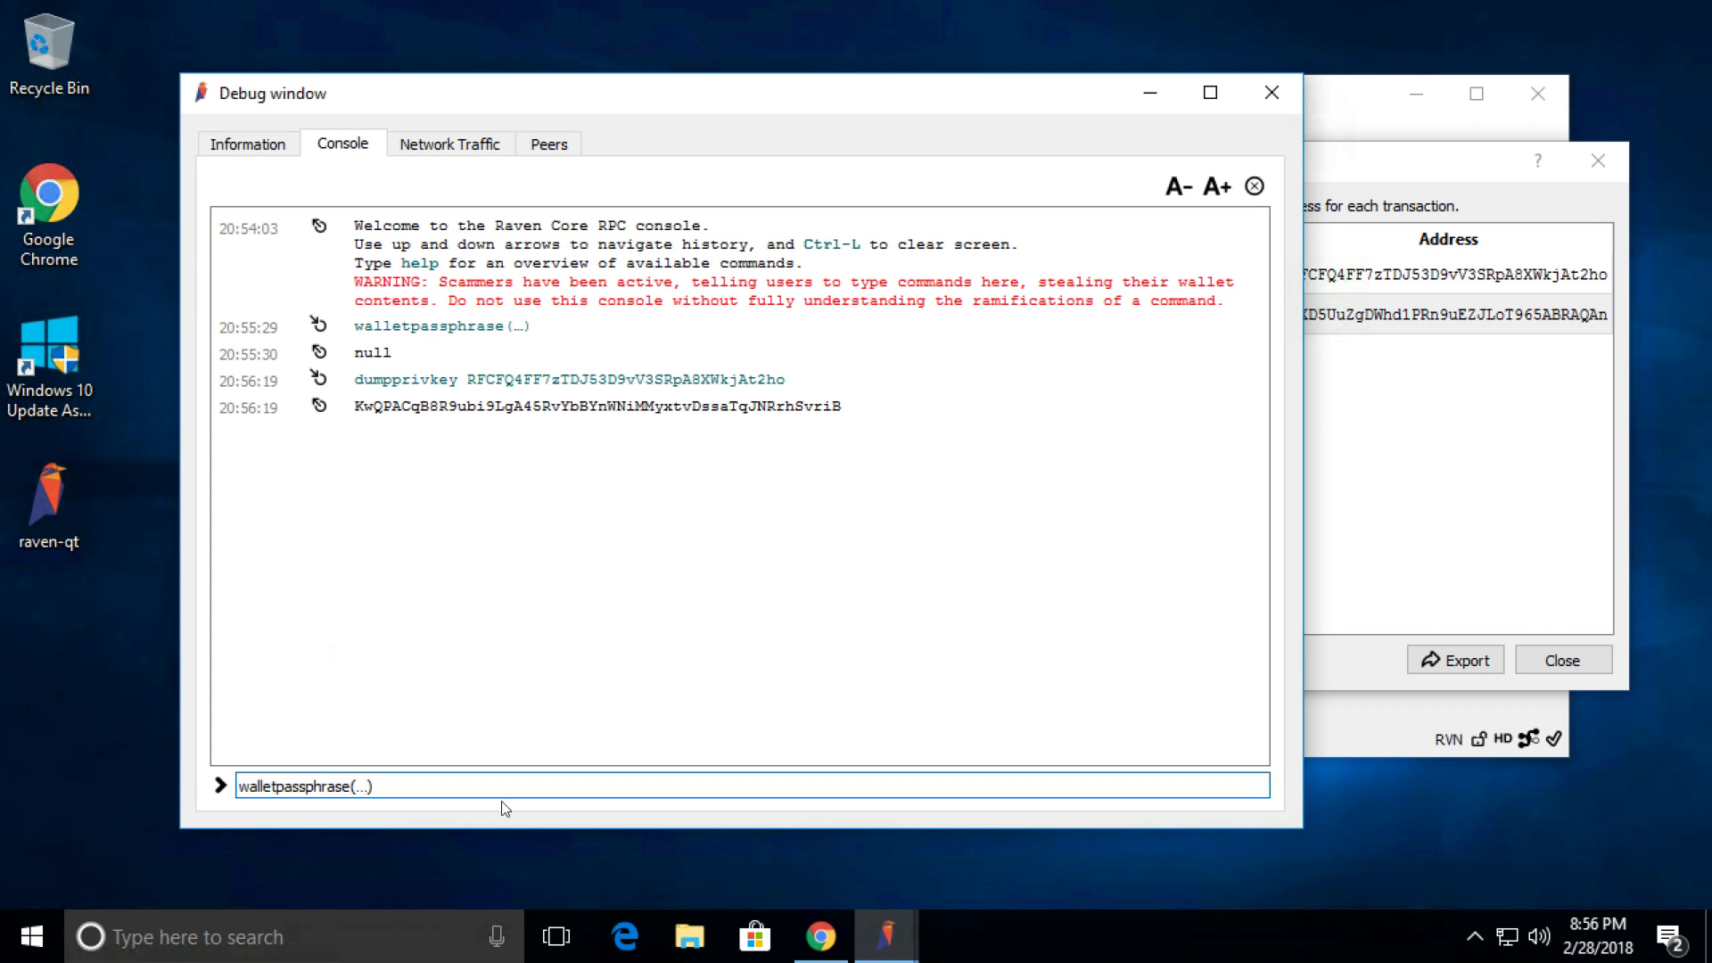
pyautogui.press('Down')
pyautogui.press('Down')
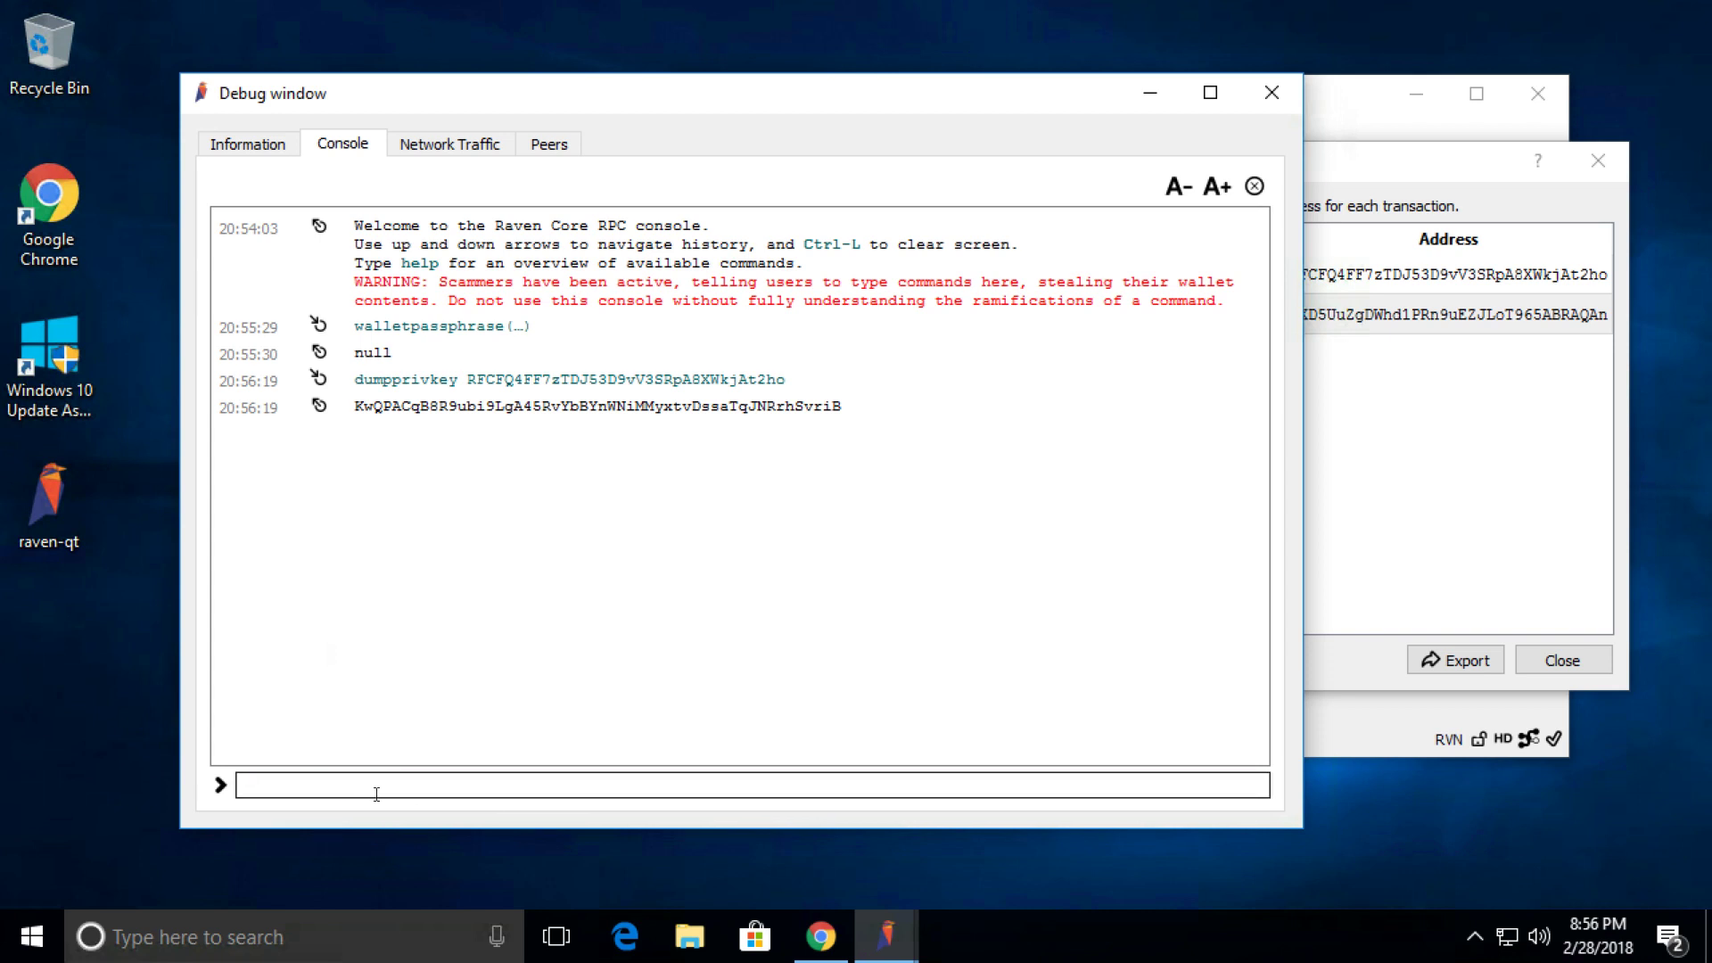
pyautogui.press('Up')
pyautogui.moveTo(329, 783); pyautogui.dragTo(664, 782)
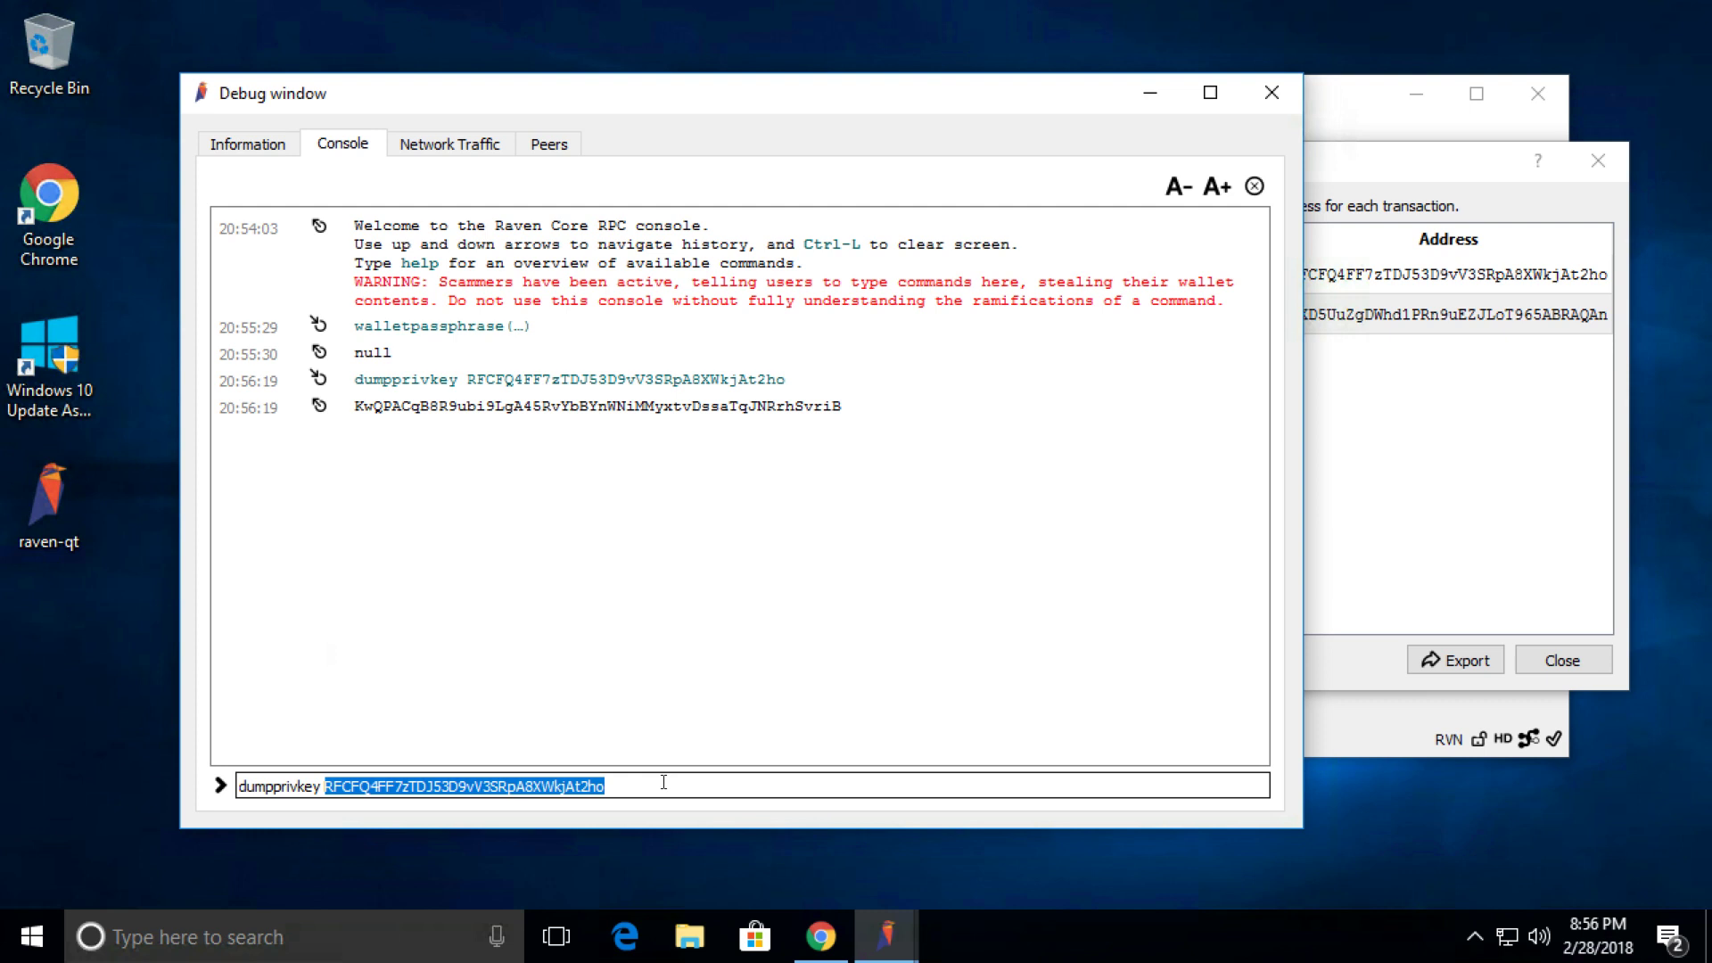
pyautogui.press('BackSpace')
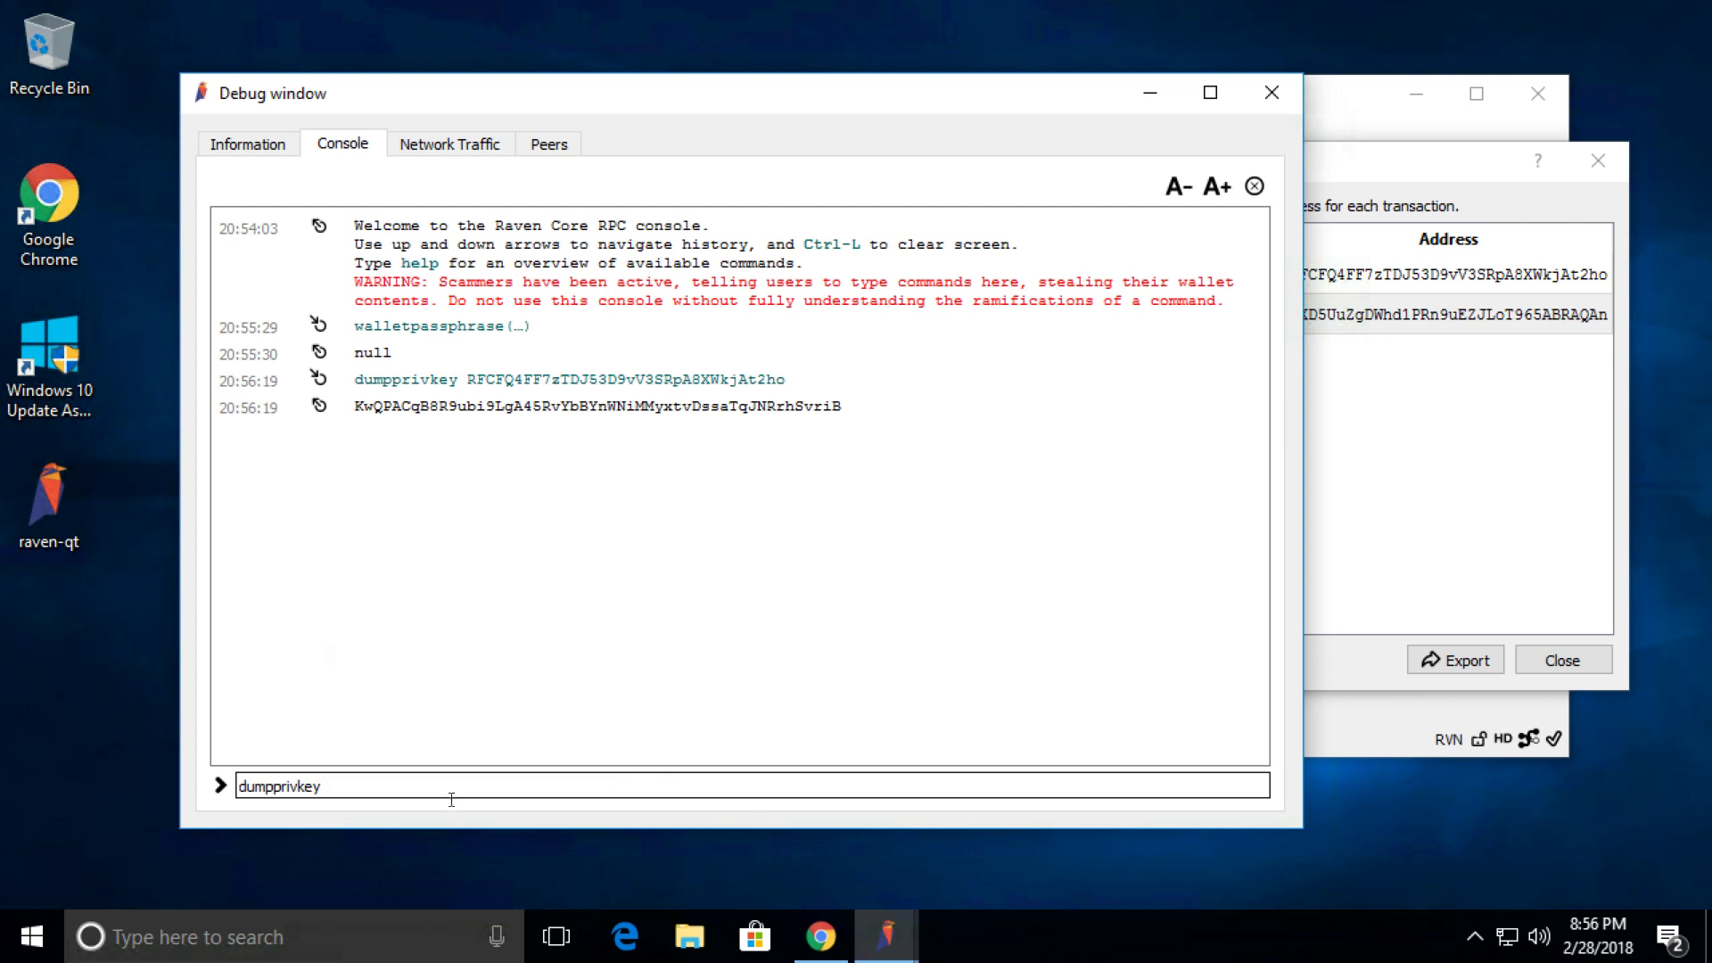
pyautogui.rightClick(428, 788)
pyautogui.click(485, 699)
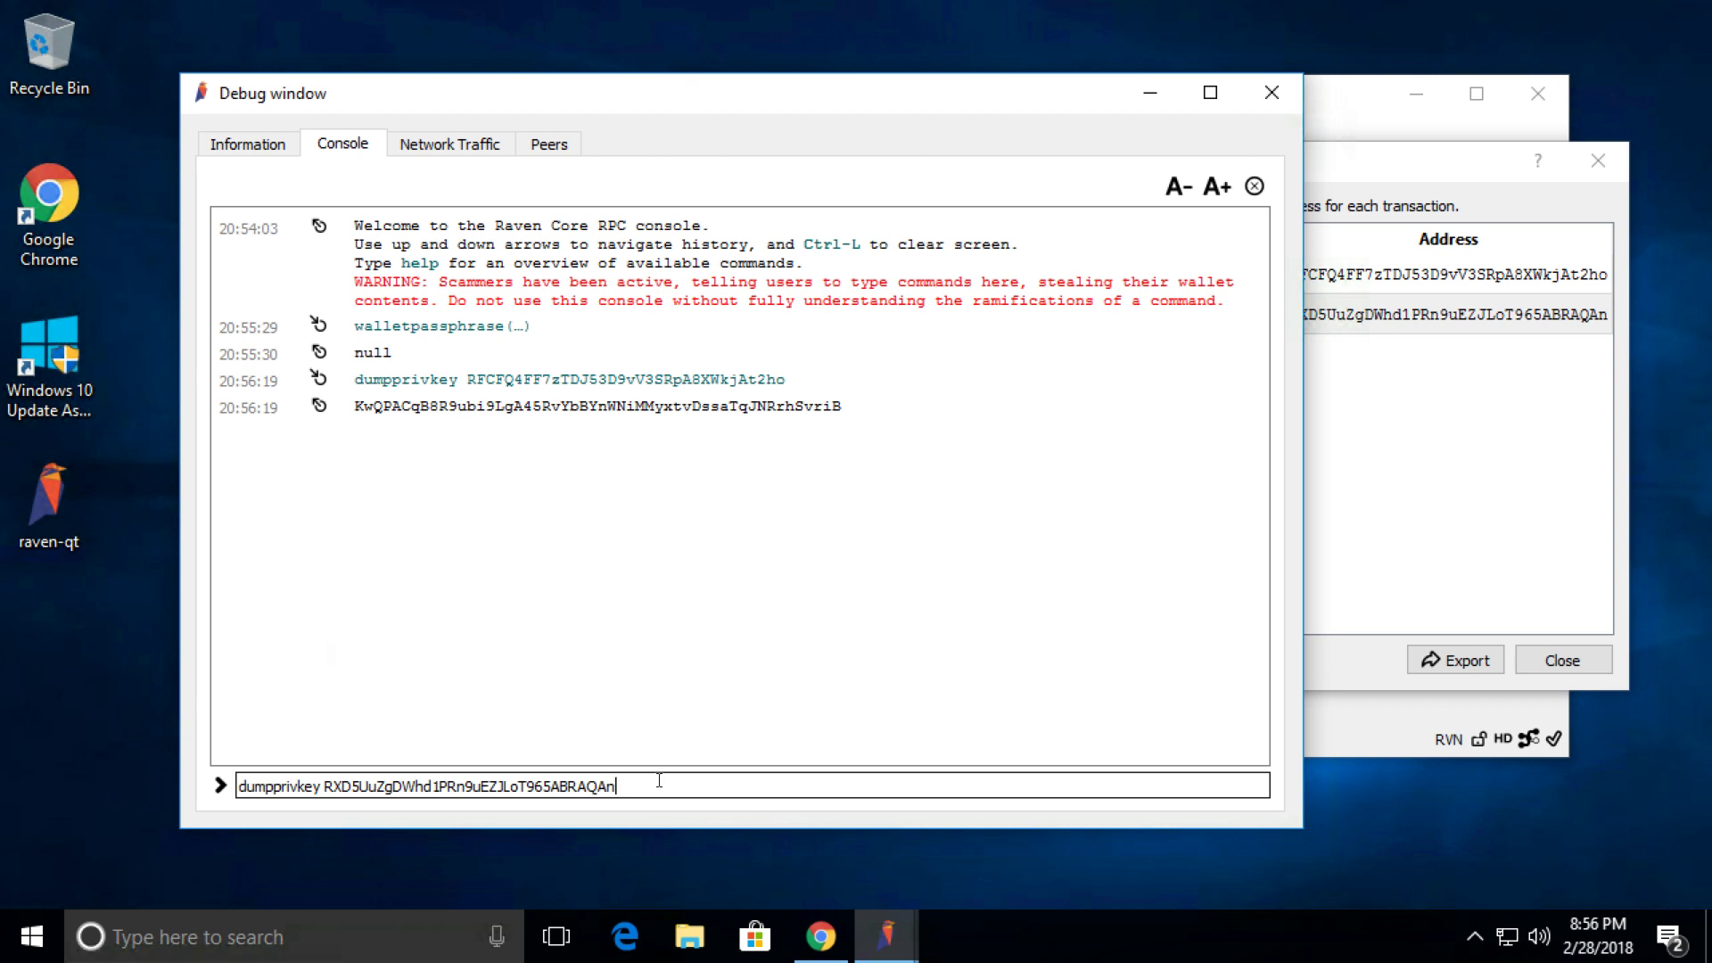
pyautogui.press('Return')
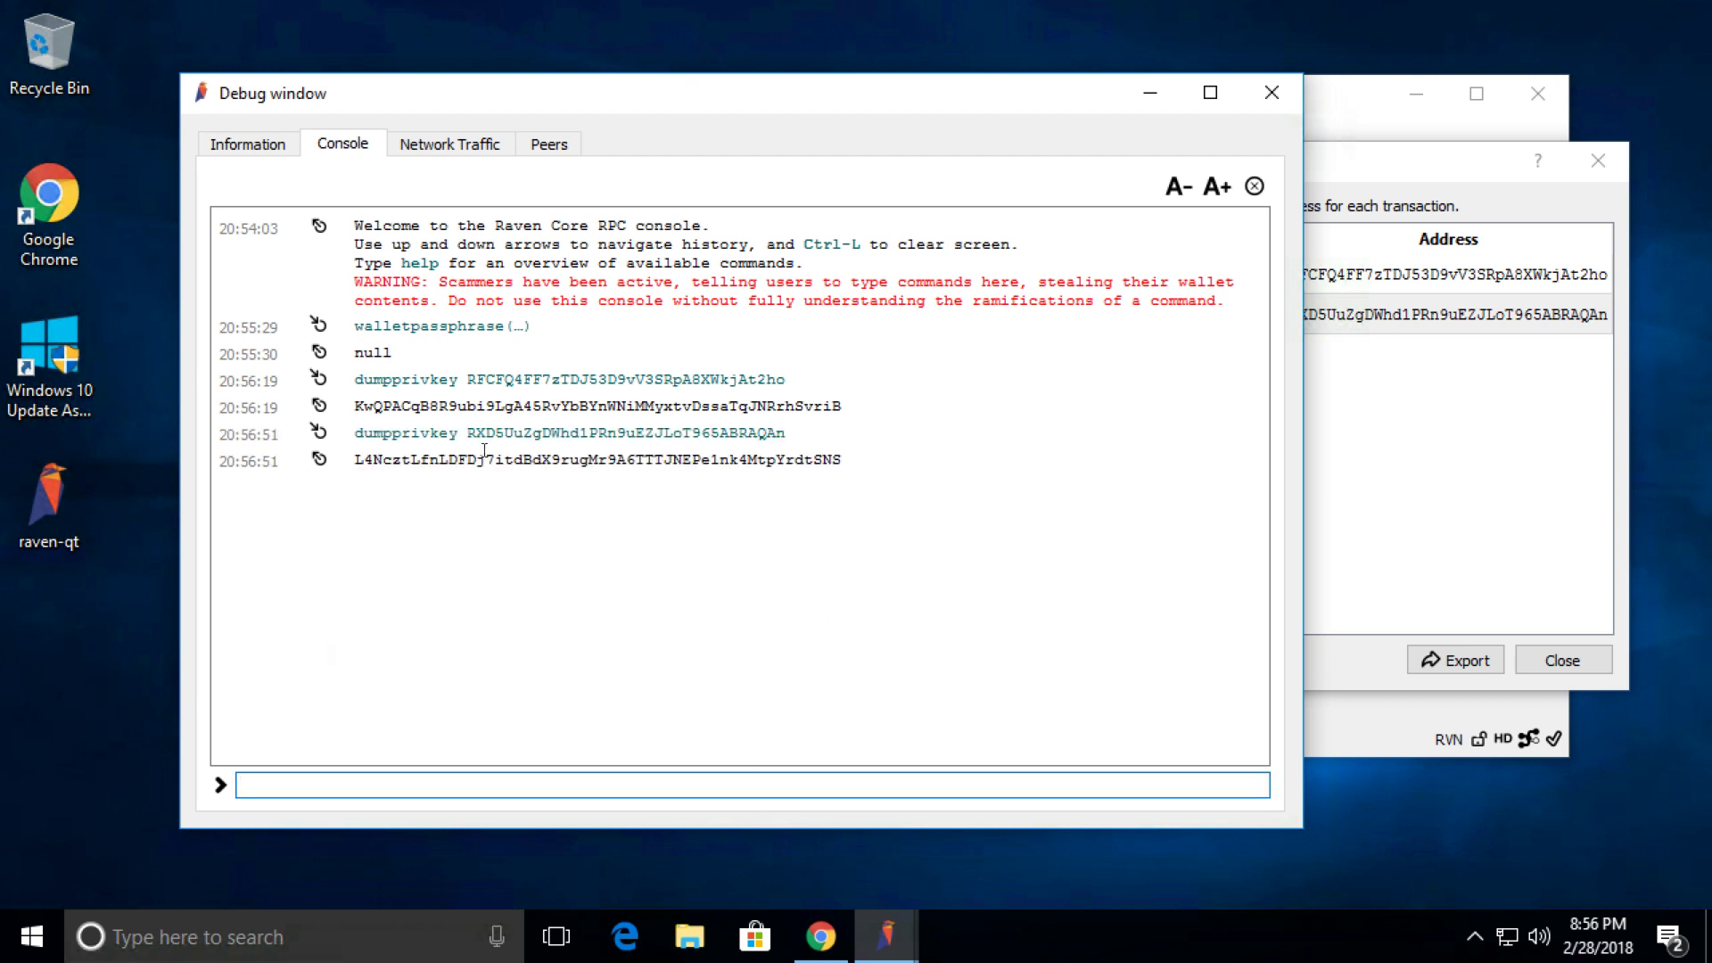
pyautogui.click(439, 469)
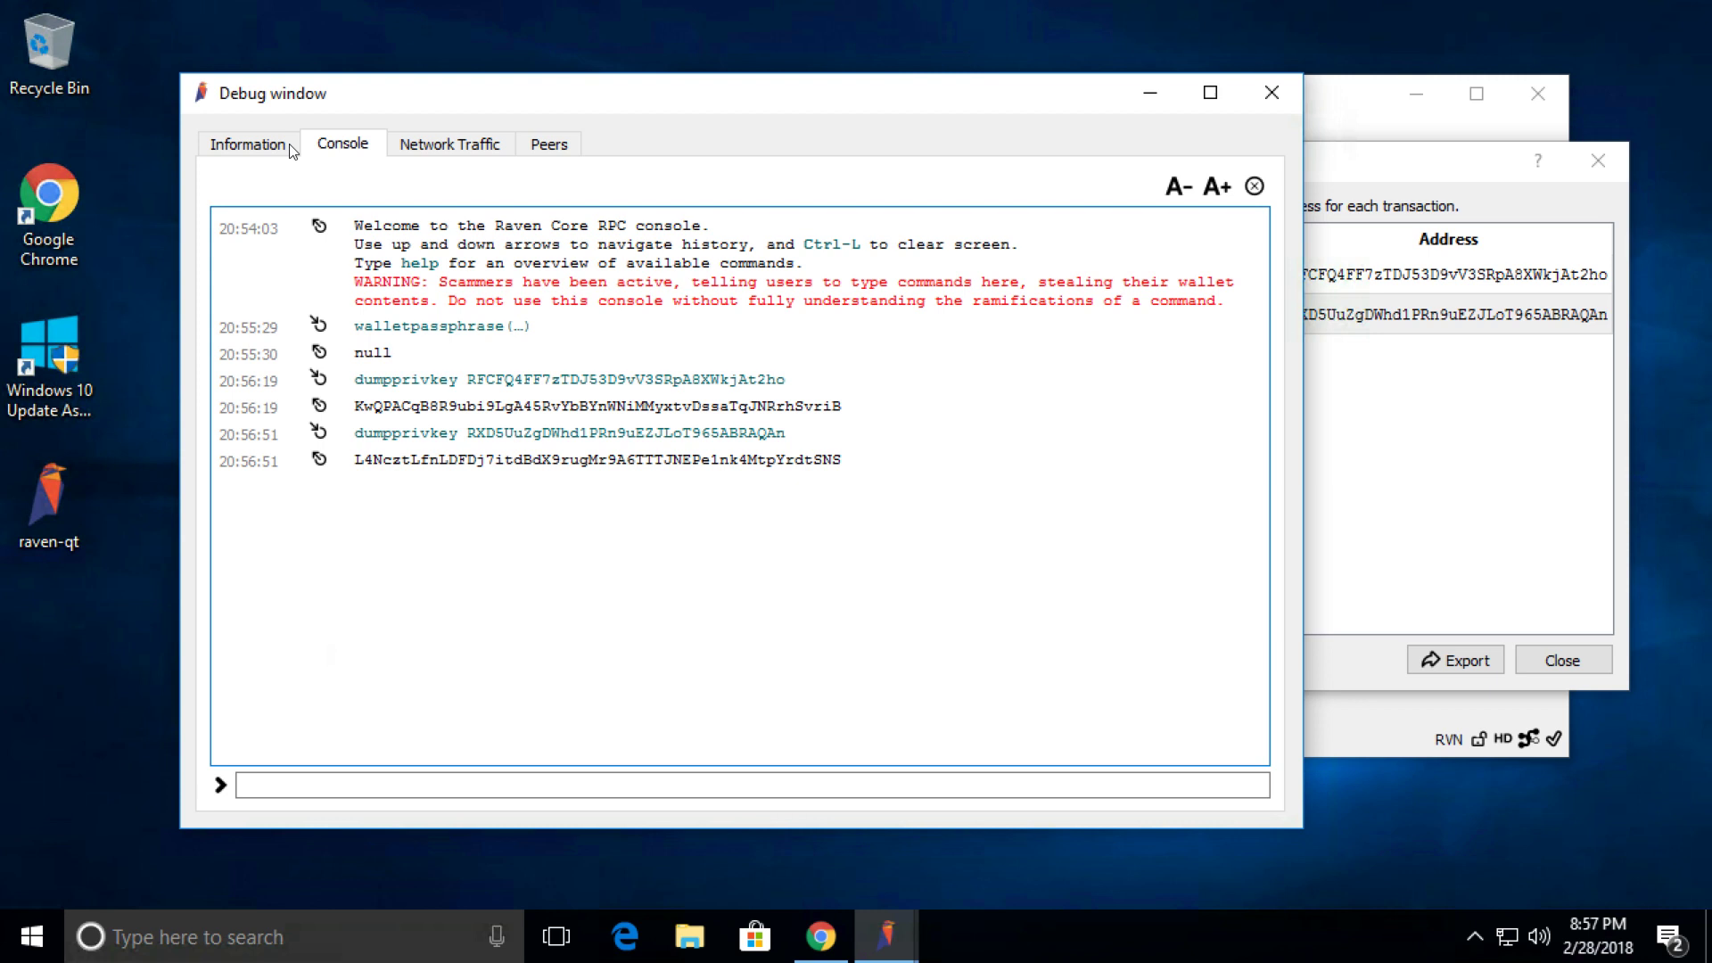
# Close the debug console and the receiving addresses windows.
pyautogui.click(1270, 98)
pyautogui.click(1607, 158)
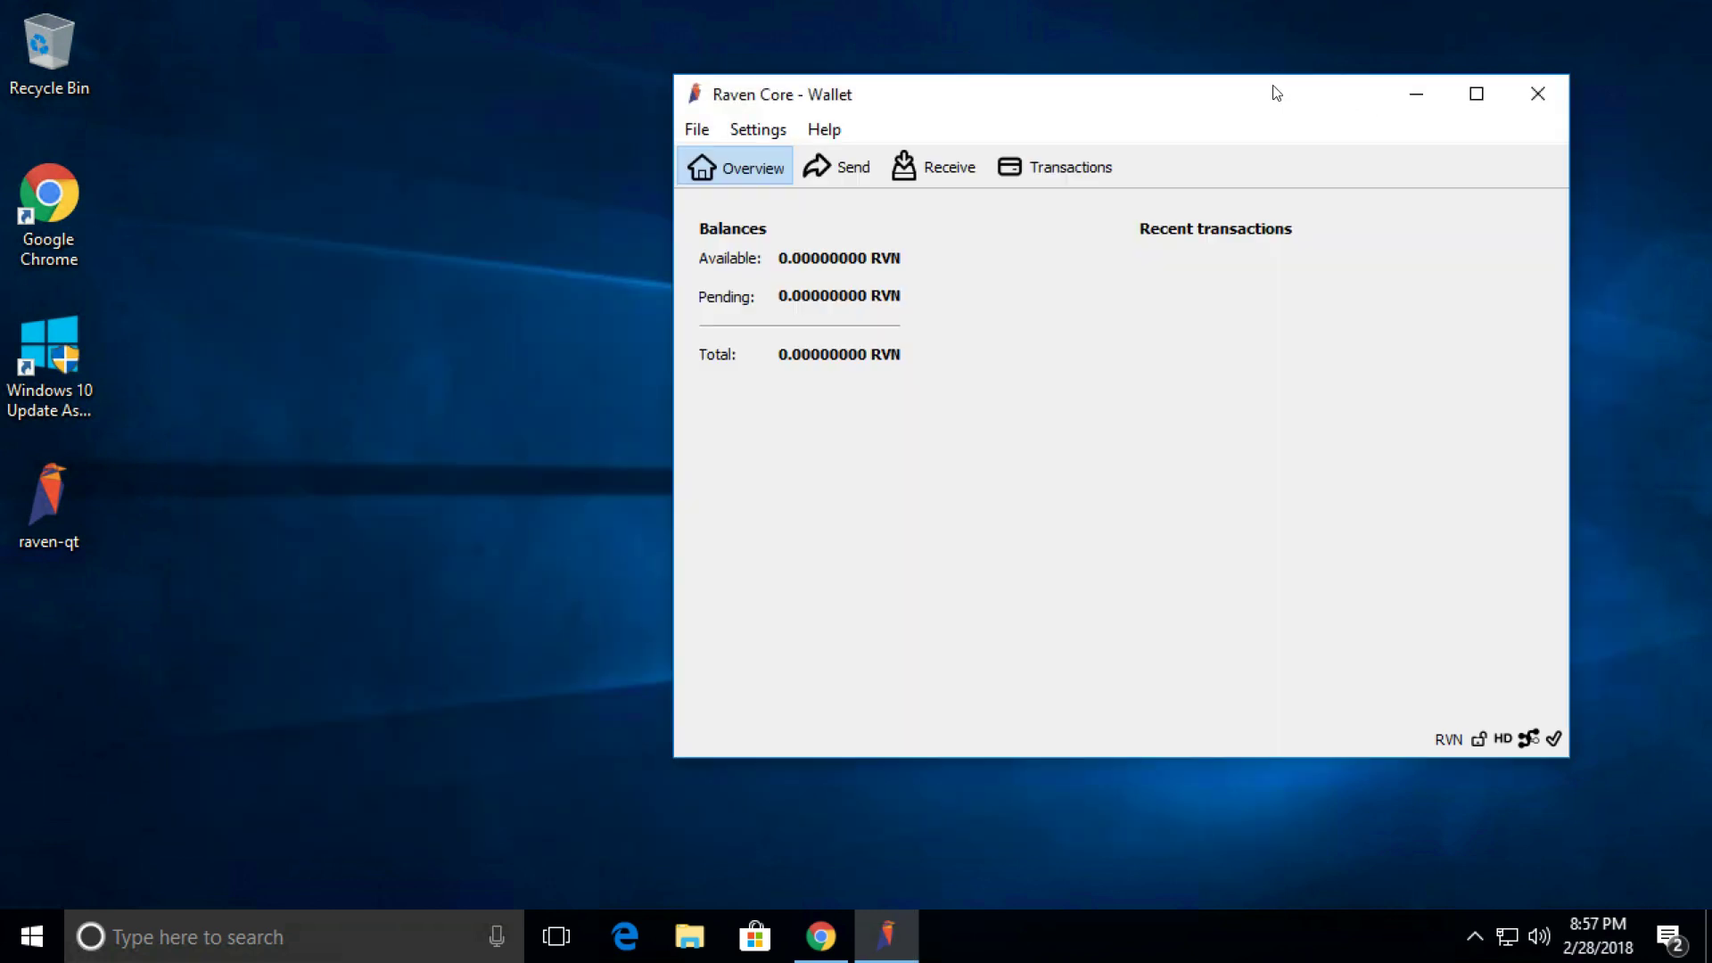
pyautogui.moveTo(1217, 95); pyautogui.dragTo(997, 99)
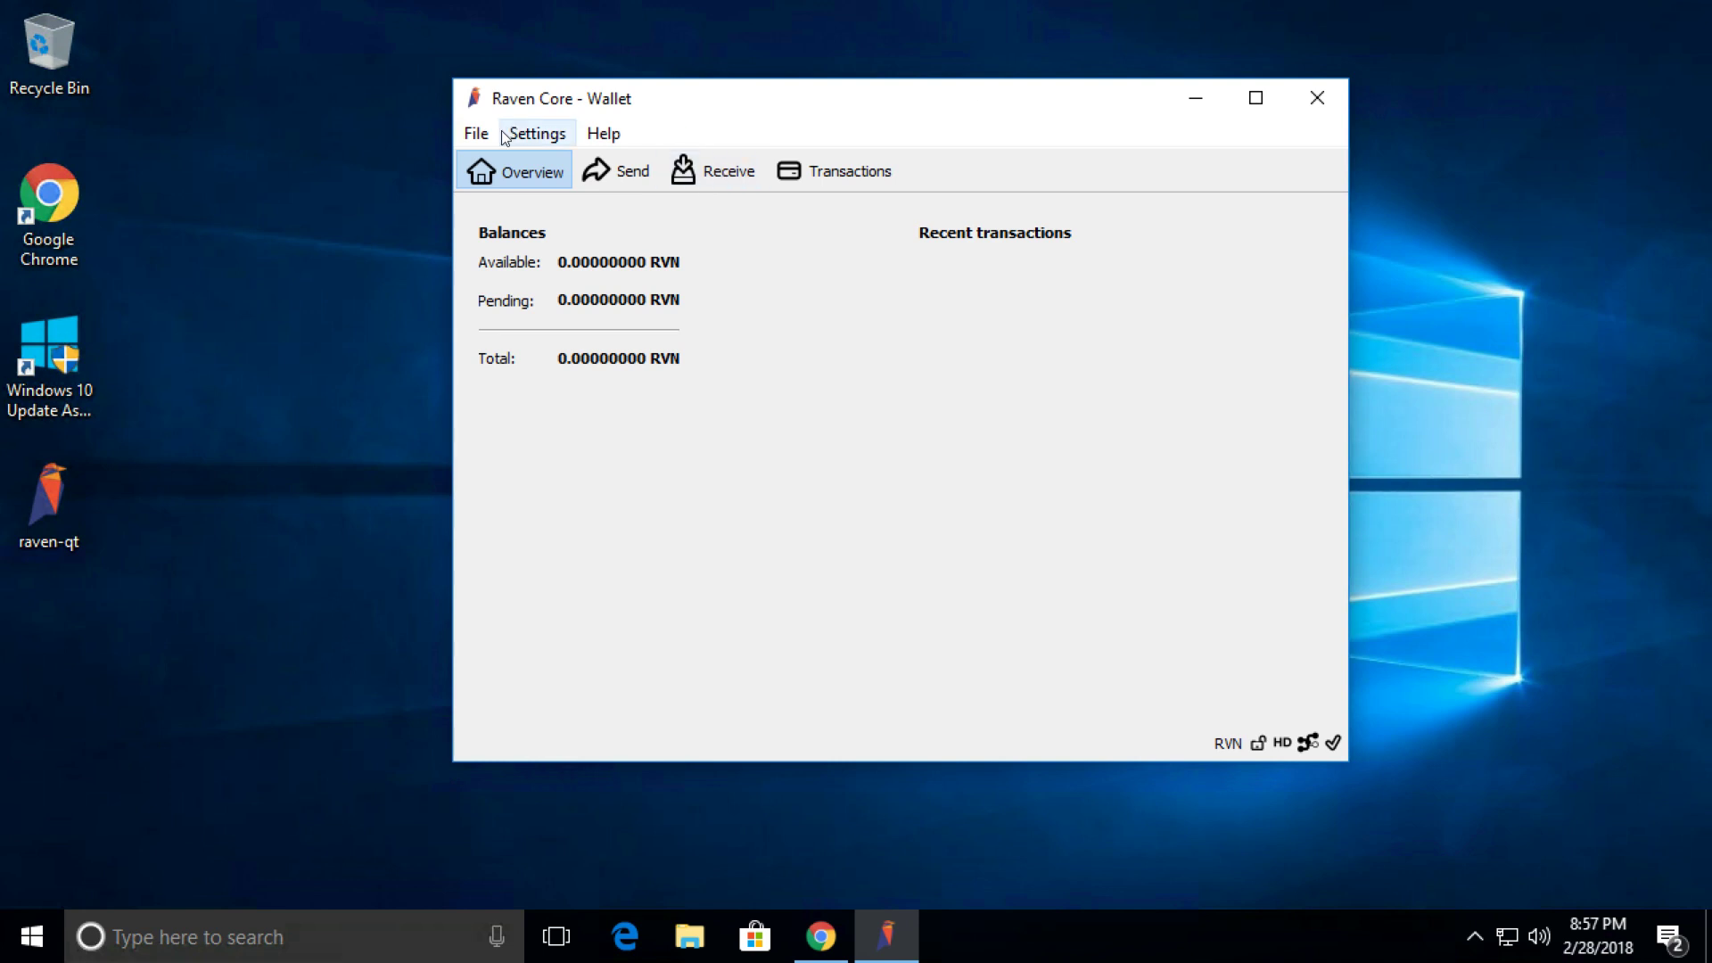
# Back up the wallet to the Desktop as RVN-backup, then close Raven Core.
pyautogui.click(476, 134)
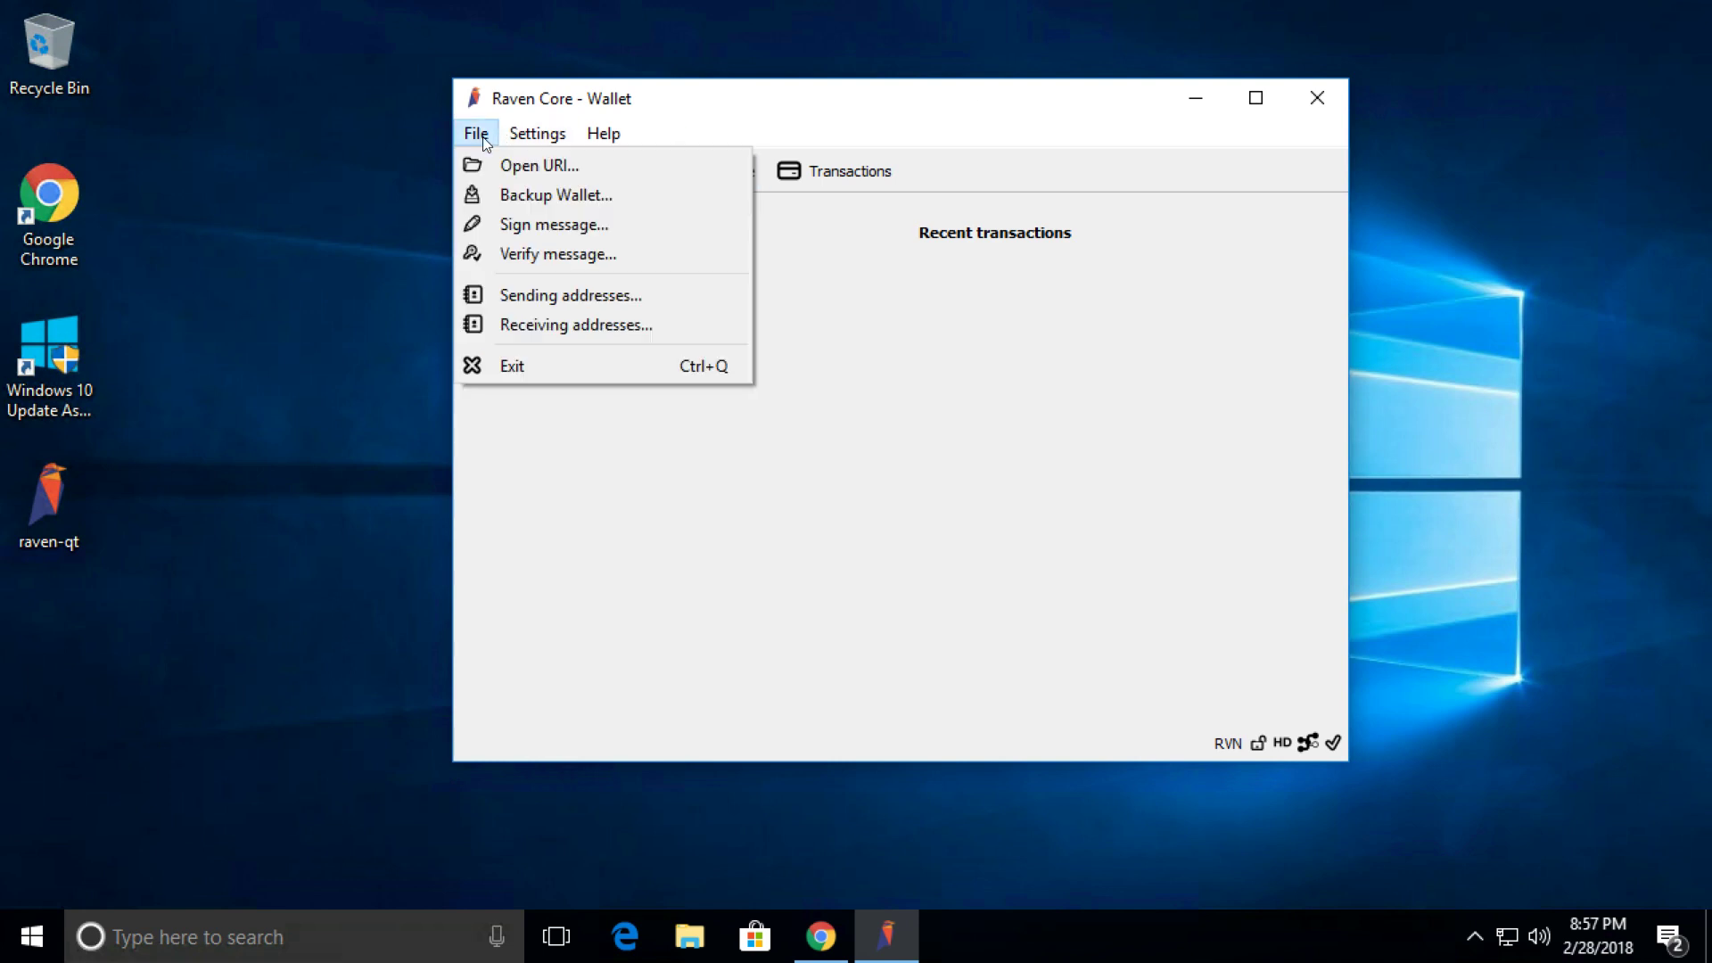
pyautogui.click(532, 199)
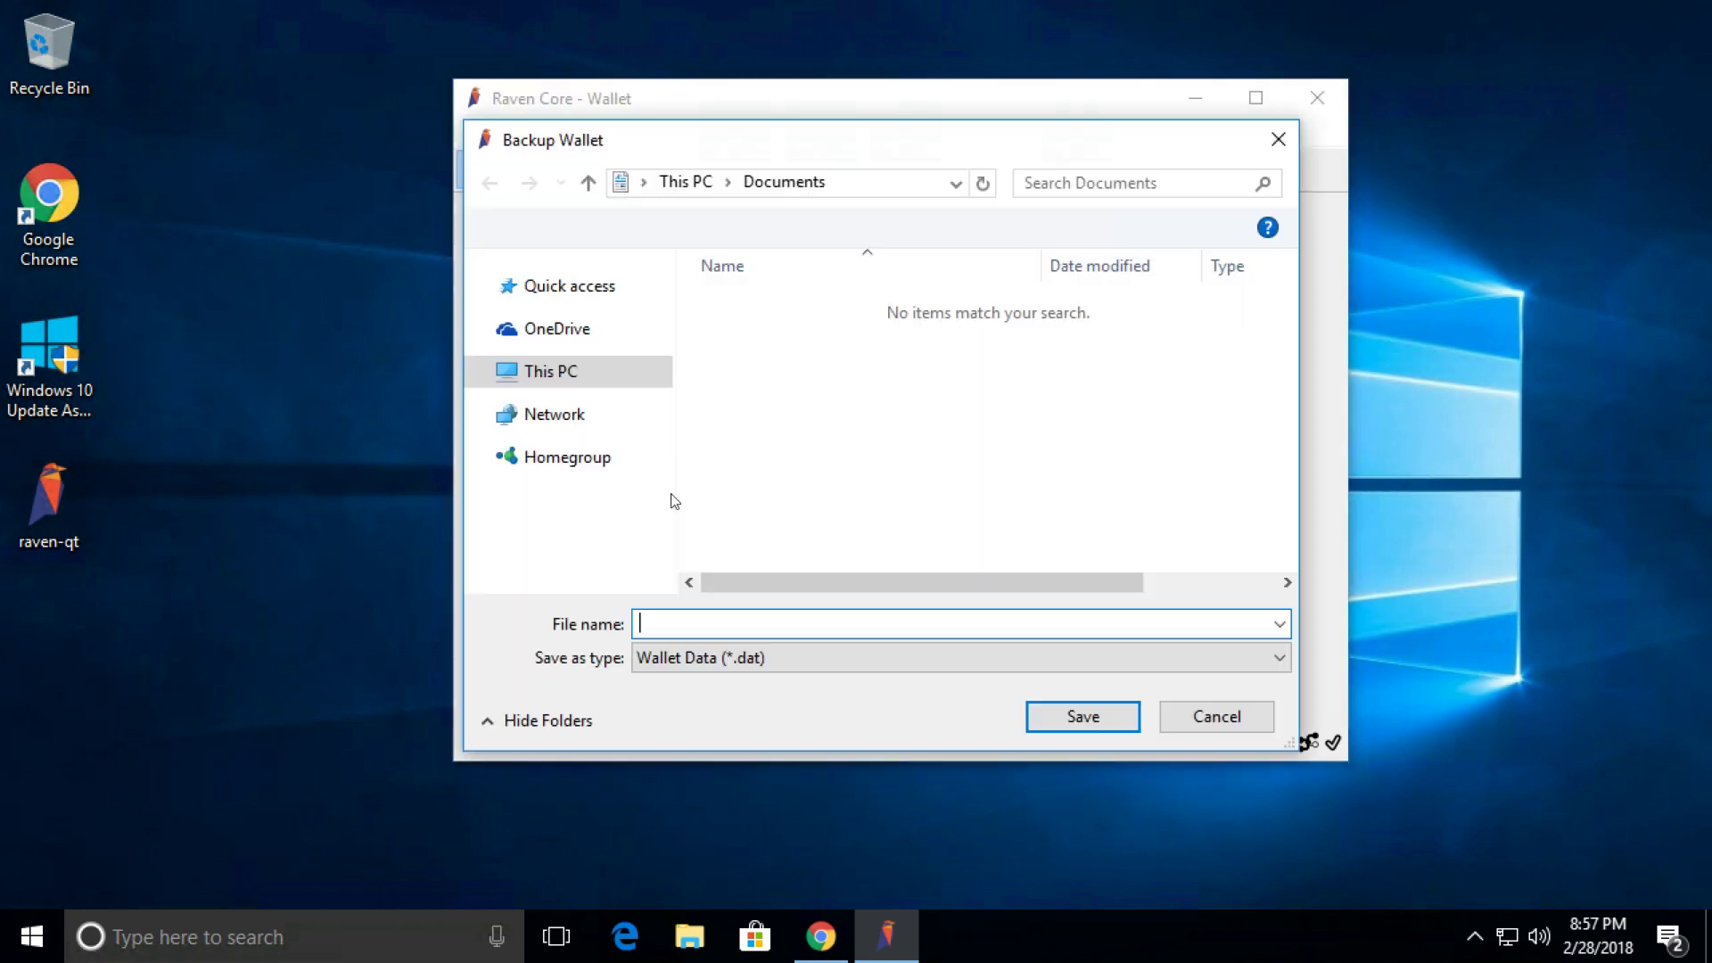
pyautogui.click(571, 321)
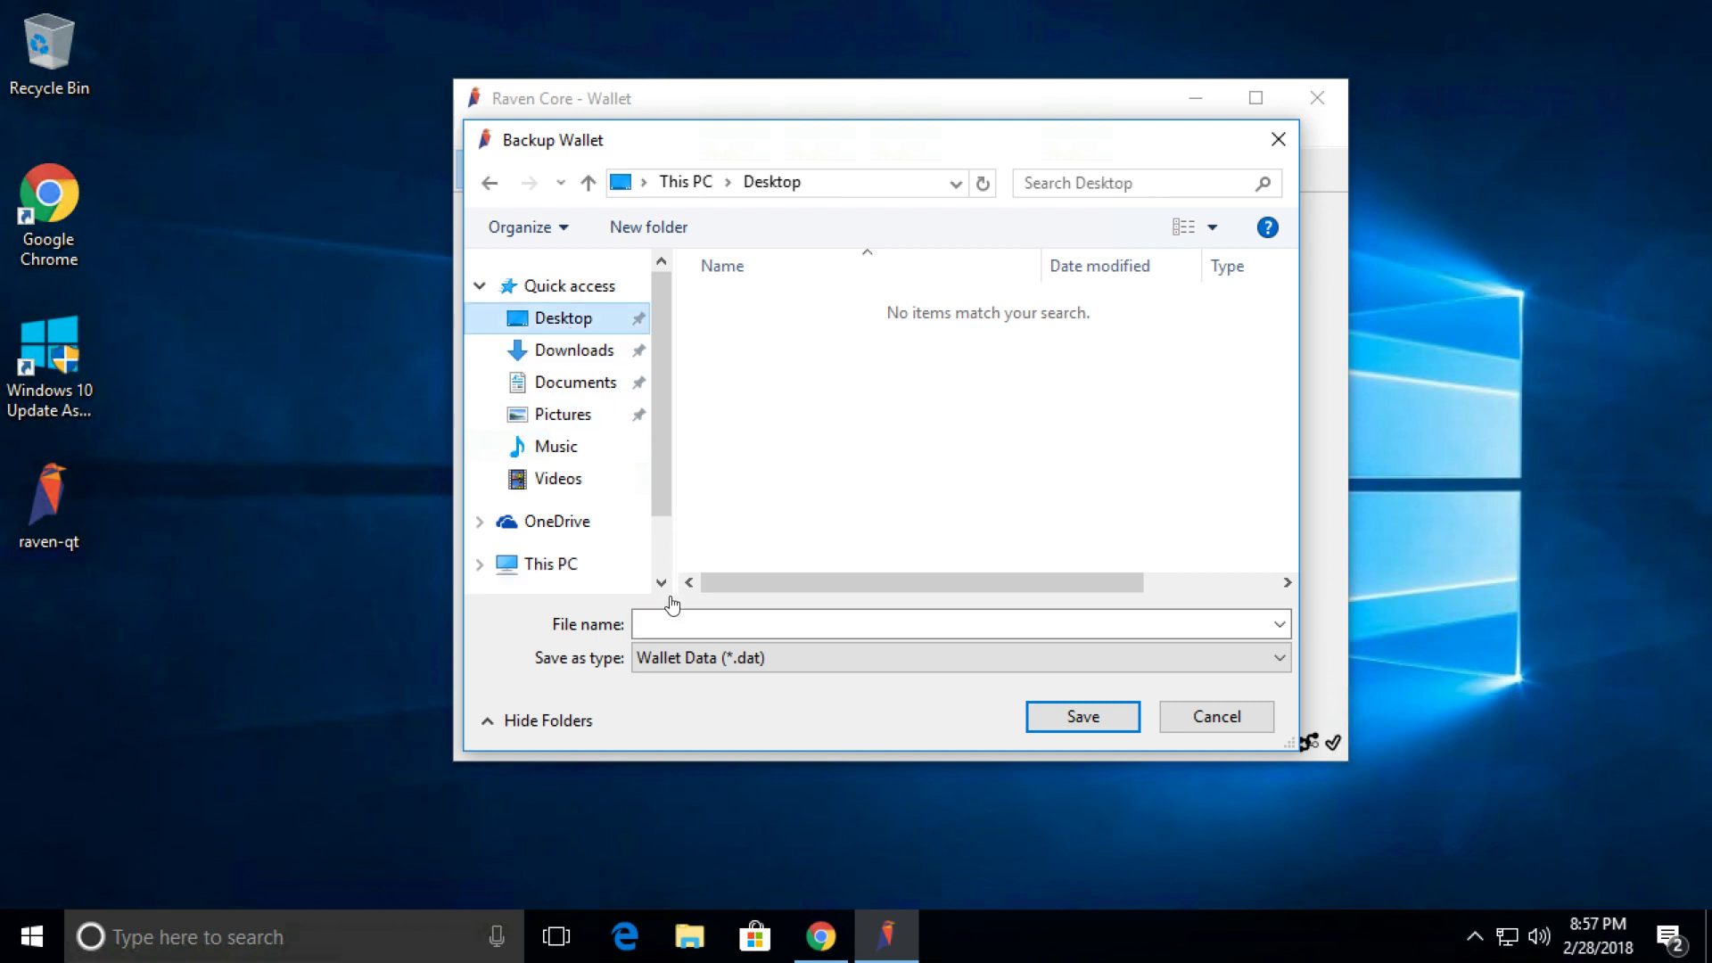
pyautogui.click(667, 618)
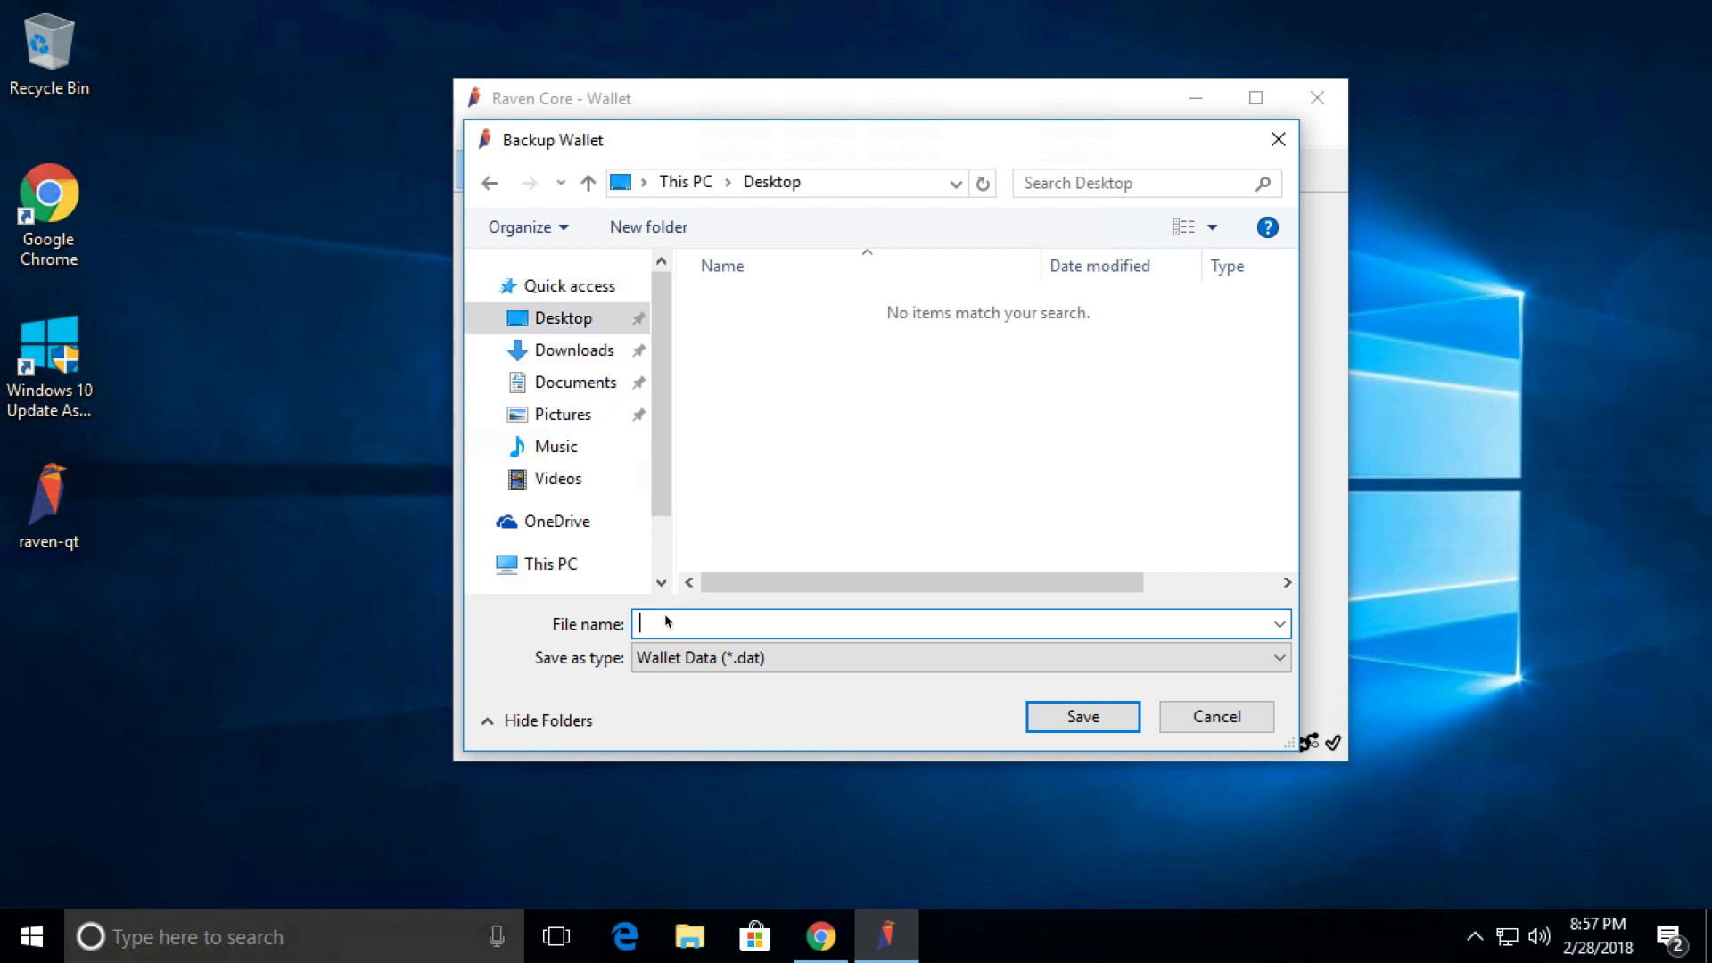
pyautogui.write('RVN-backup')
pyautogui.click(1035, 713)
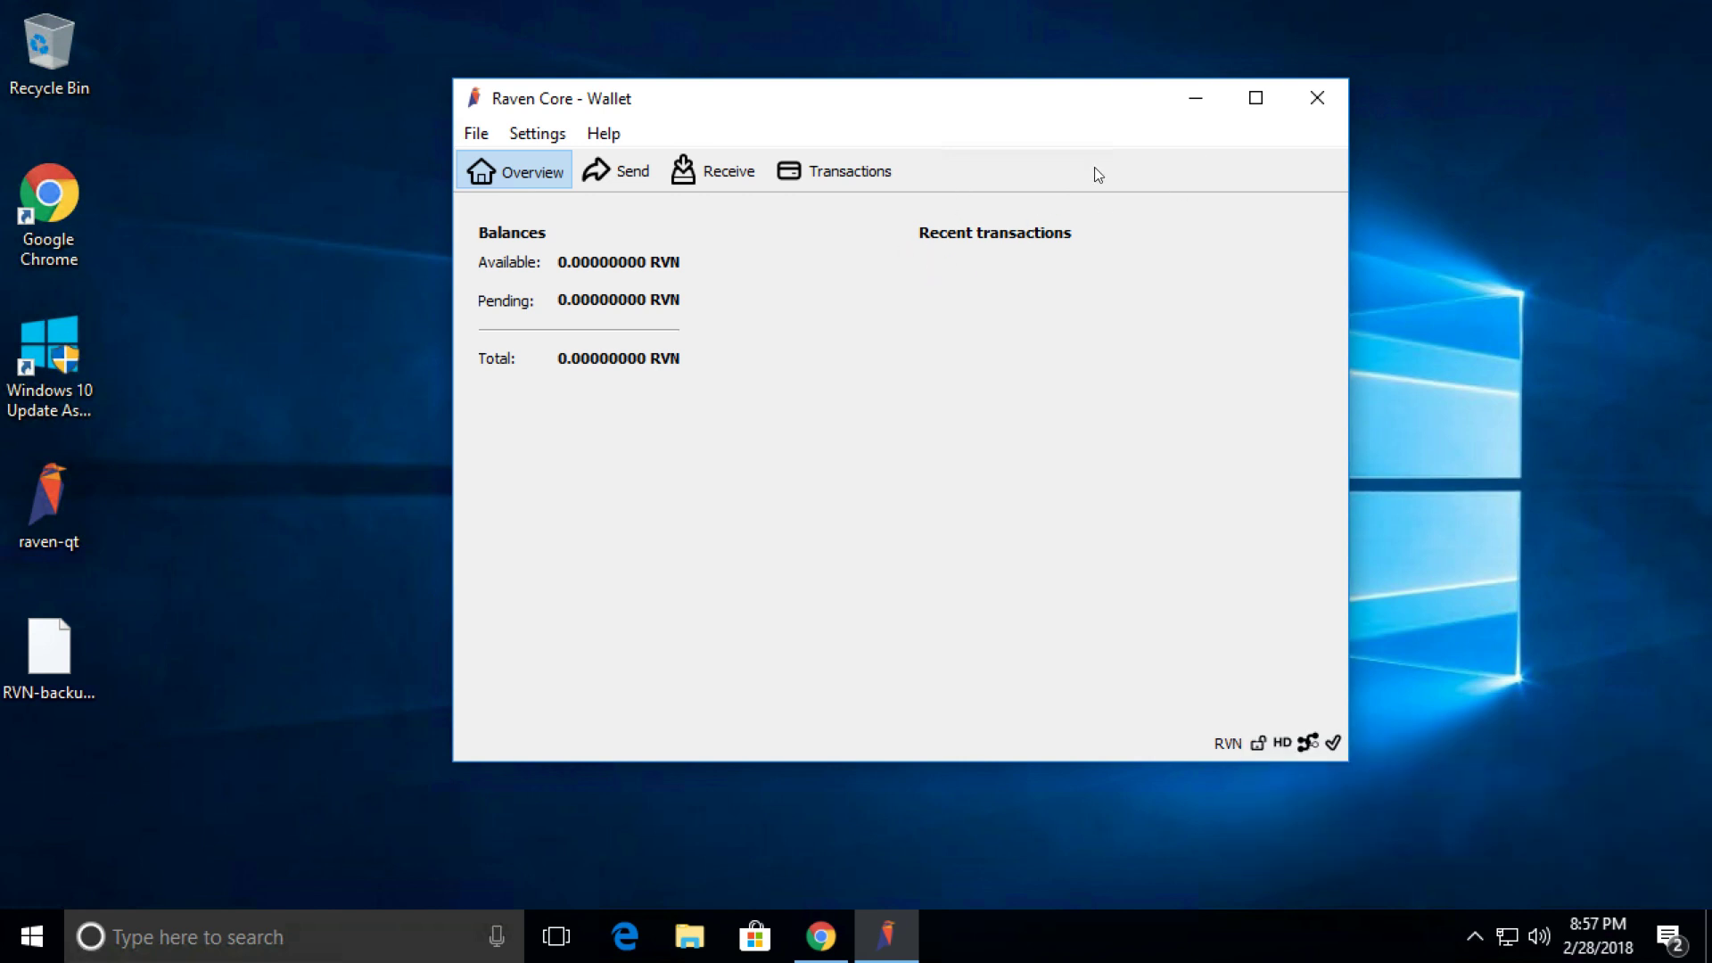
pyautogui.click(1315, 99)
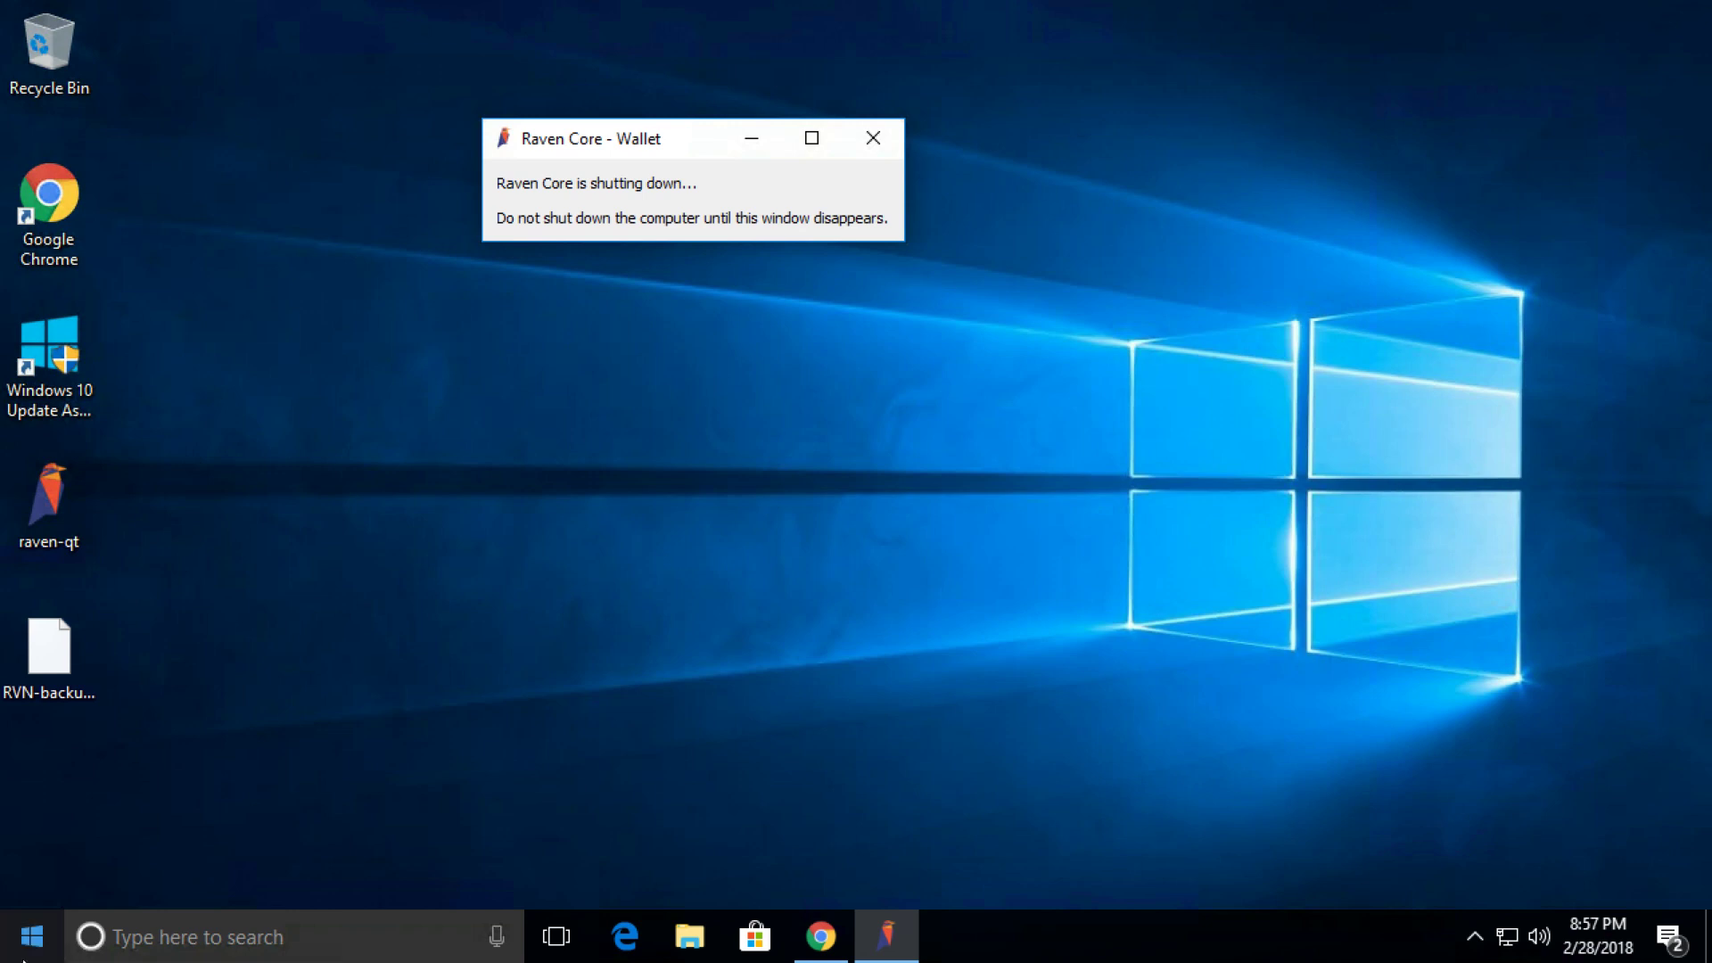
# Search %appdata% in Windows Search to open the AppData Roaming folder.
pyautogui.click(170, 942)
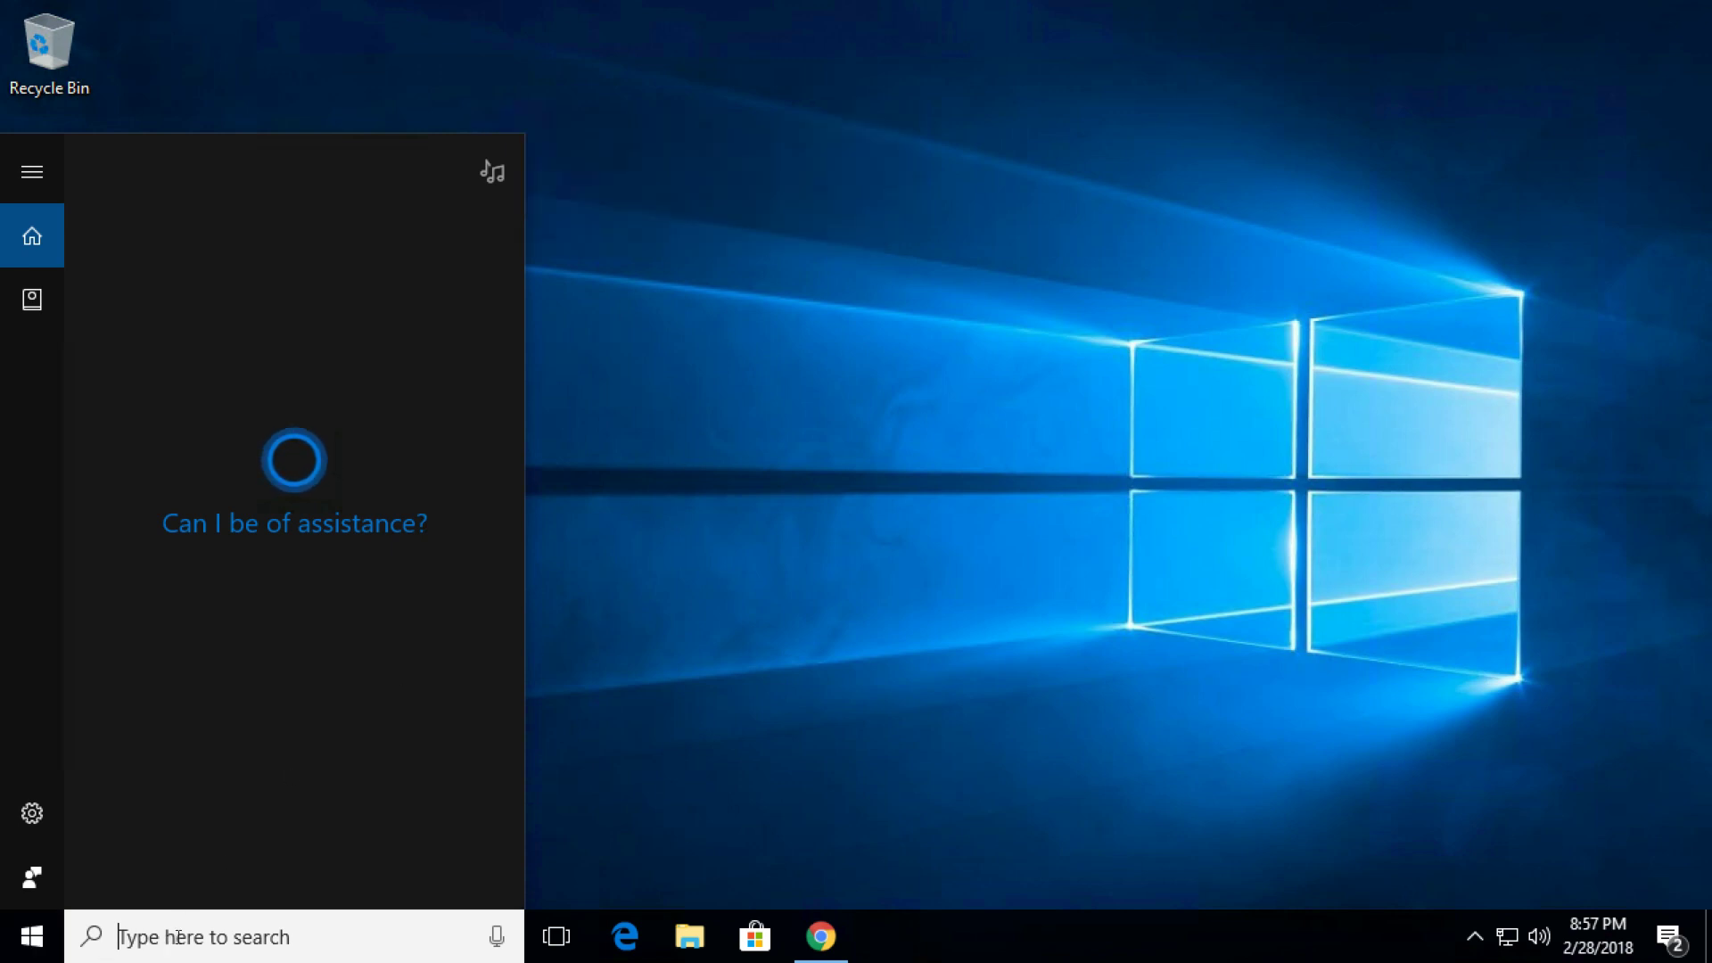
pyautogui.write('%appd')
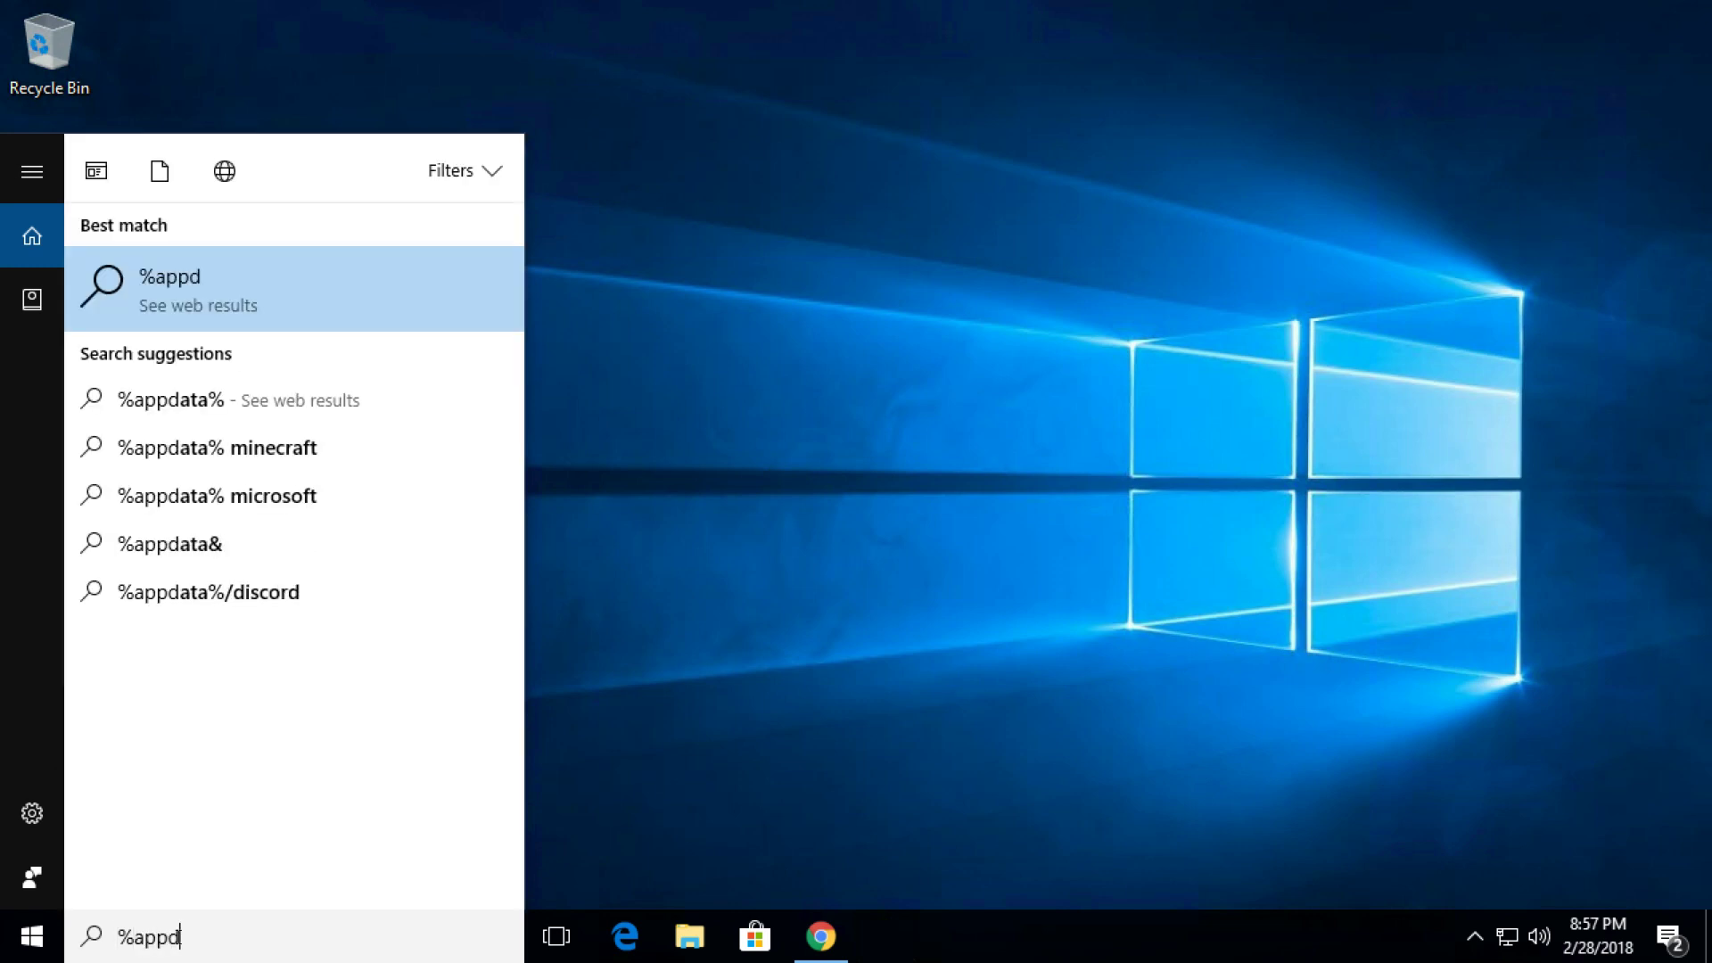
pyautogui.write('atda%')
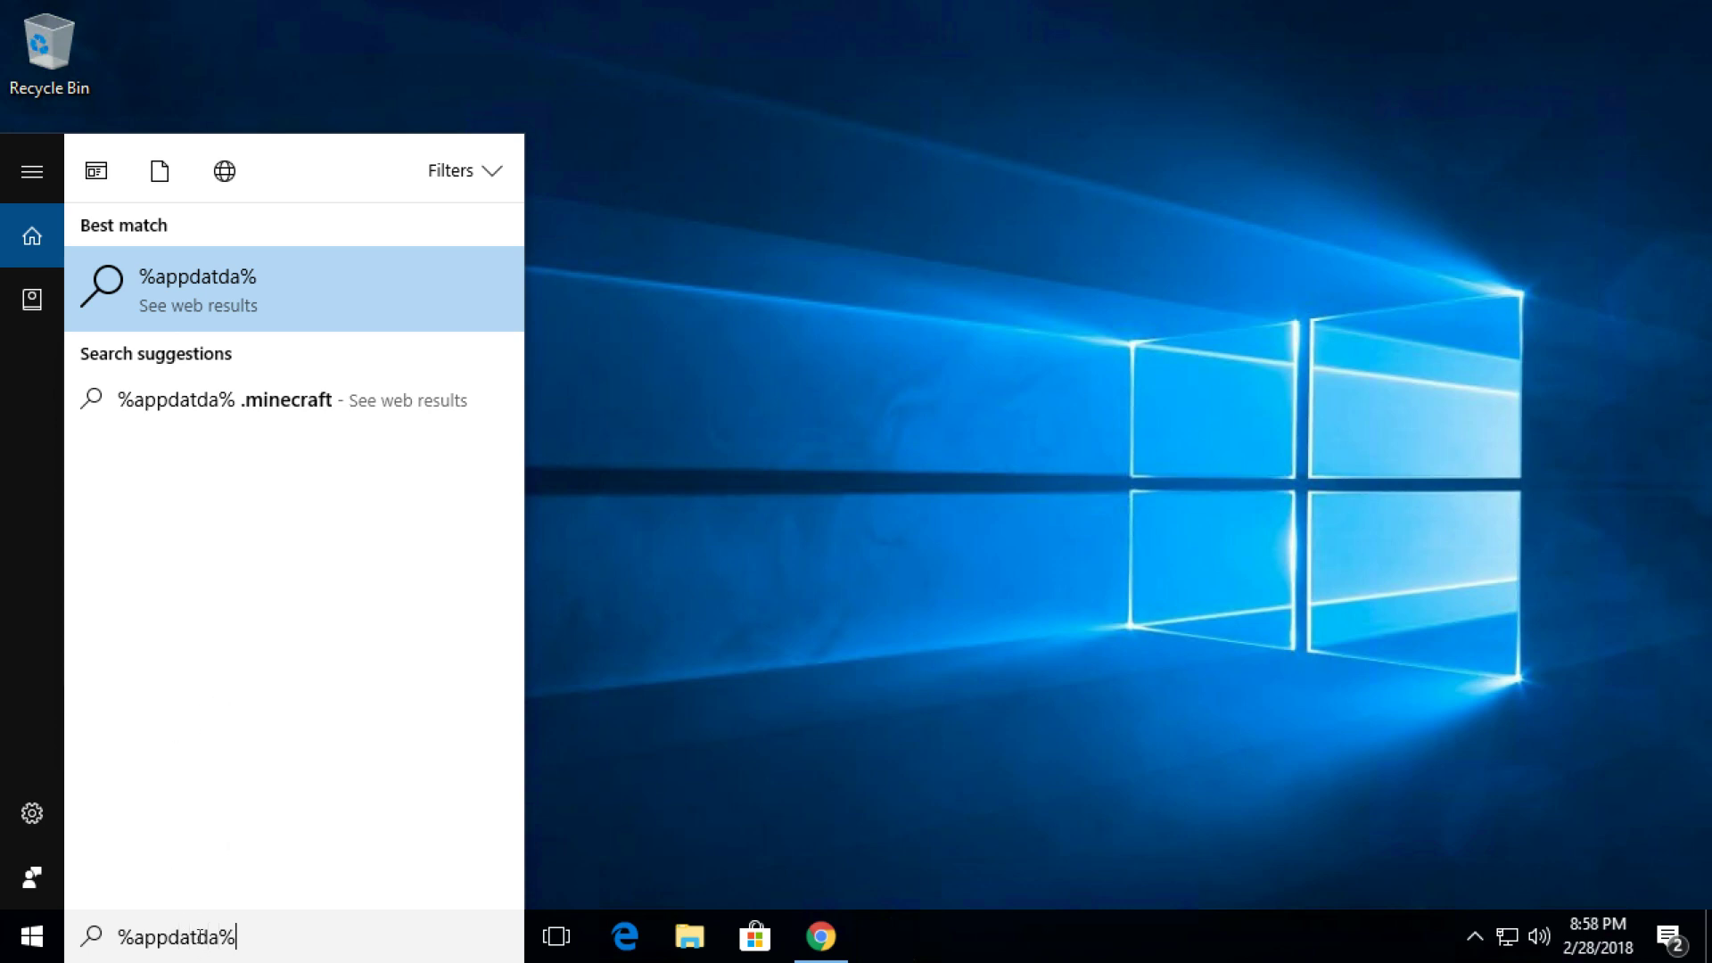
pyautogui.press('Return')
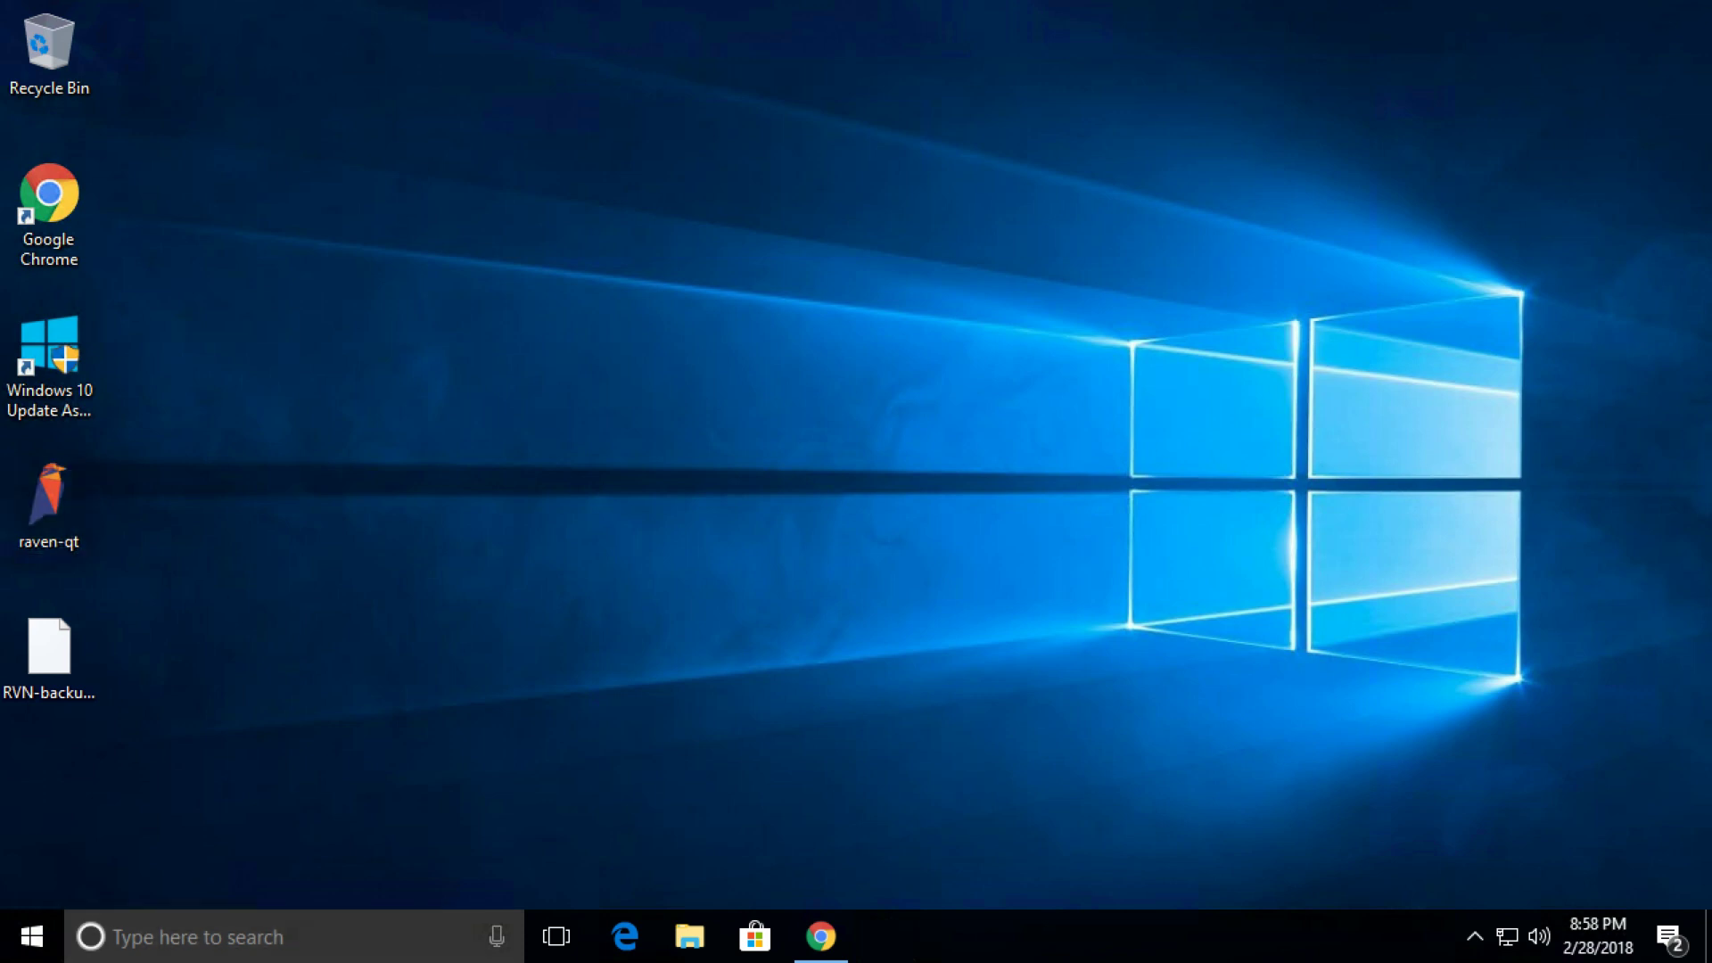
pyautogui.click(192, 938)
pyautogui.write('%')
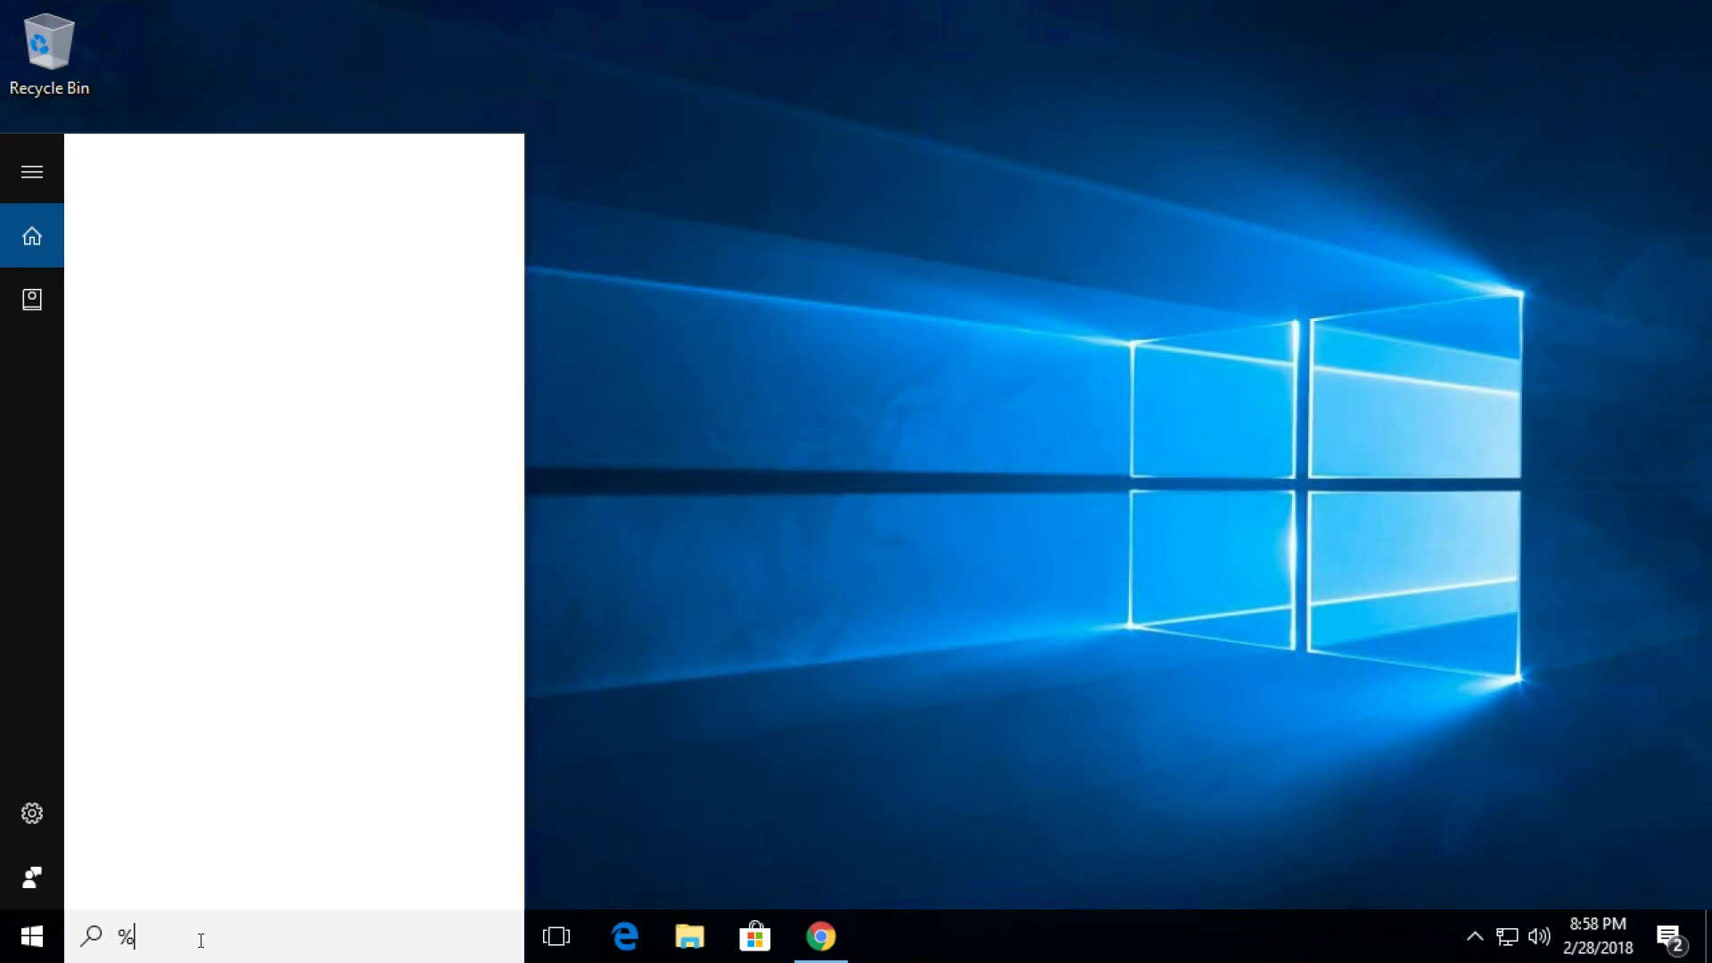
pyautogui.write('appdata')
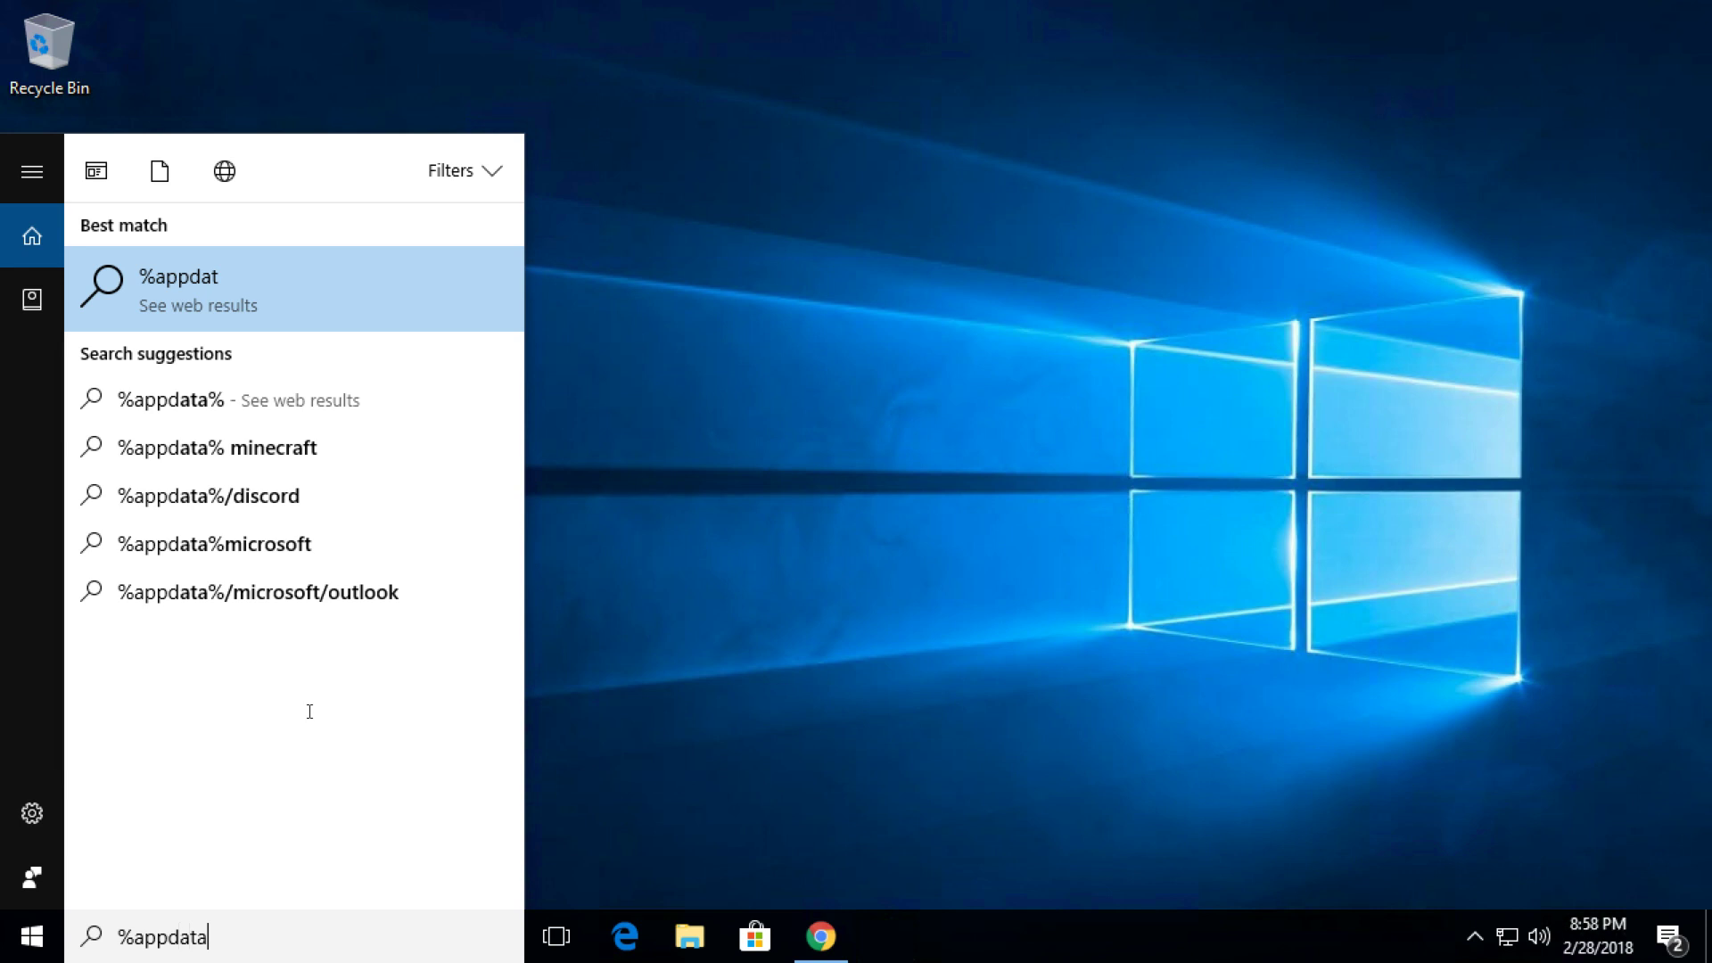
pyautogui.write('%')
pyautogui.press('Return')
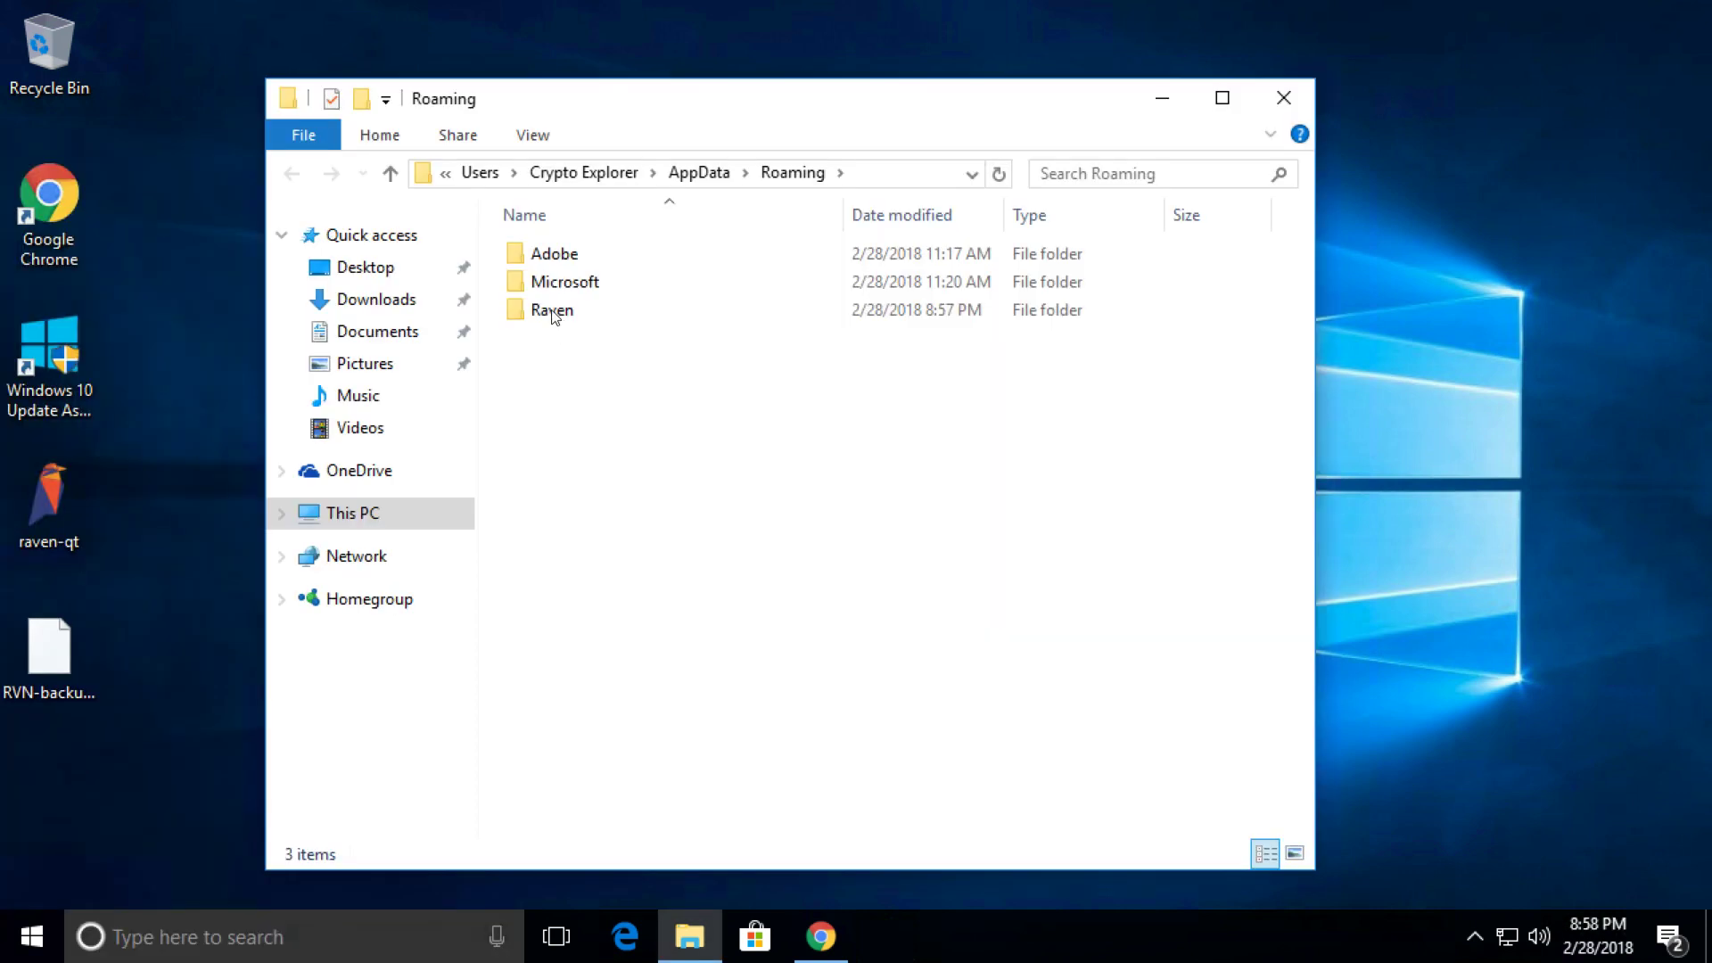
# Open the Raven data folder and delete its old wallet.dat file.
pyautogui.click(553, 313)
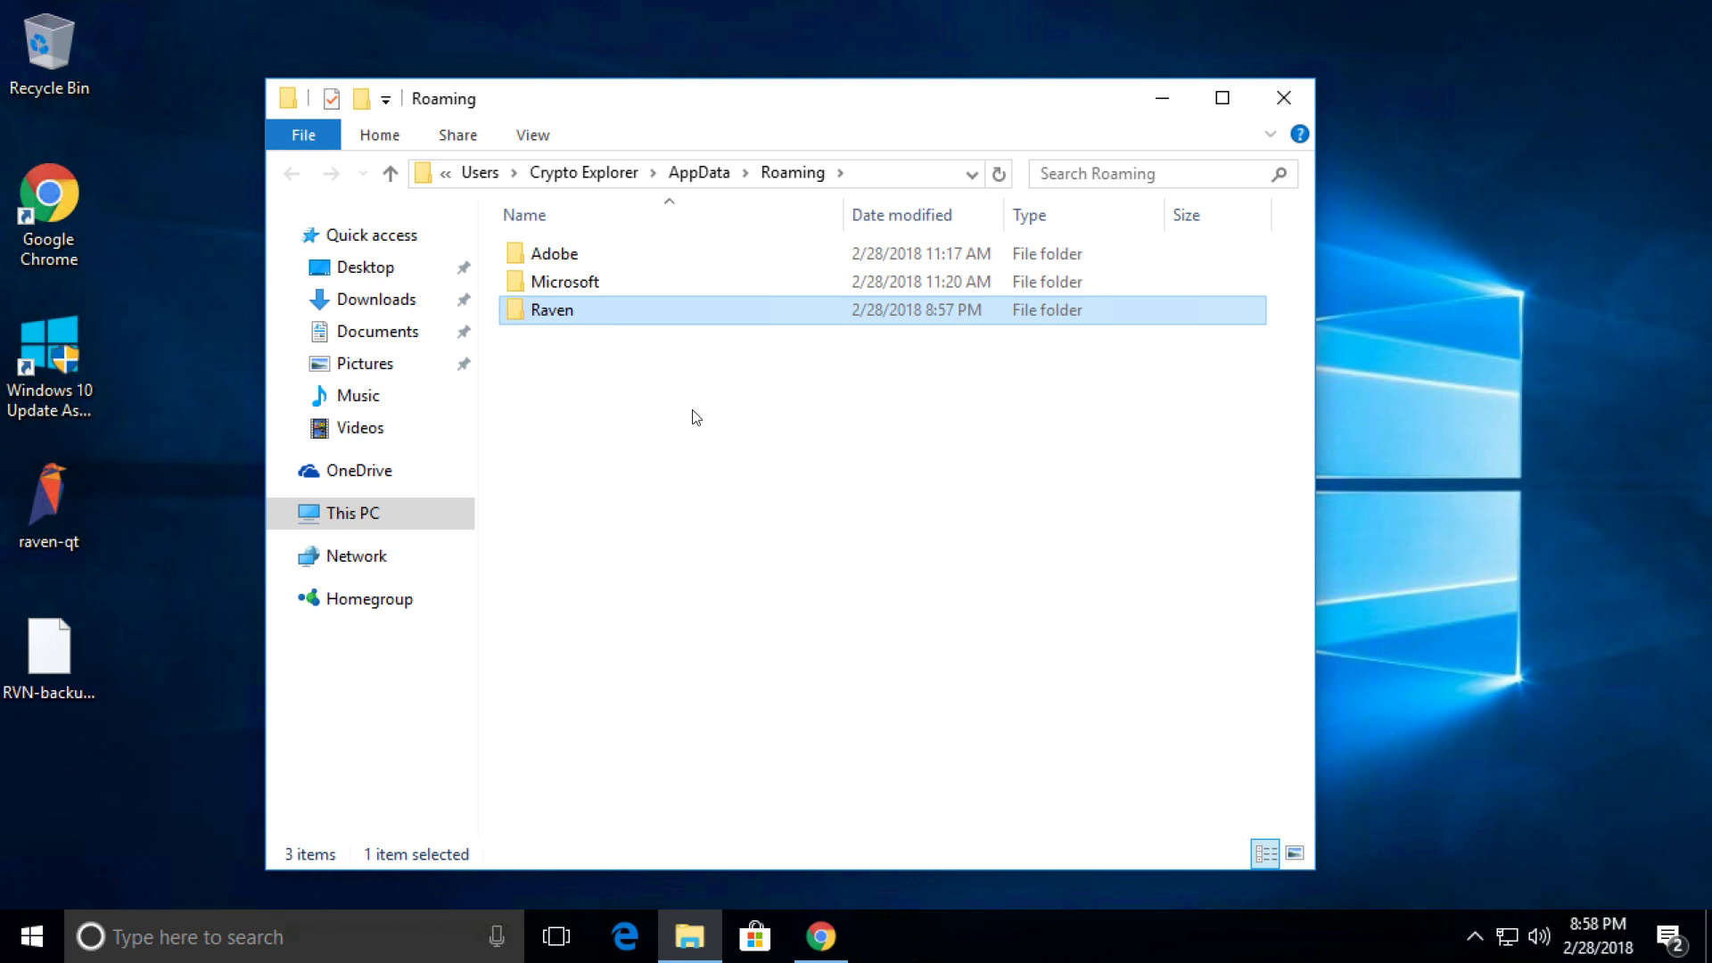
pyautogui.doubleClick(548, 306)
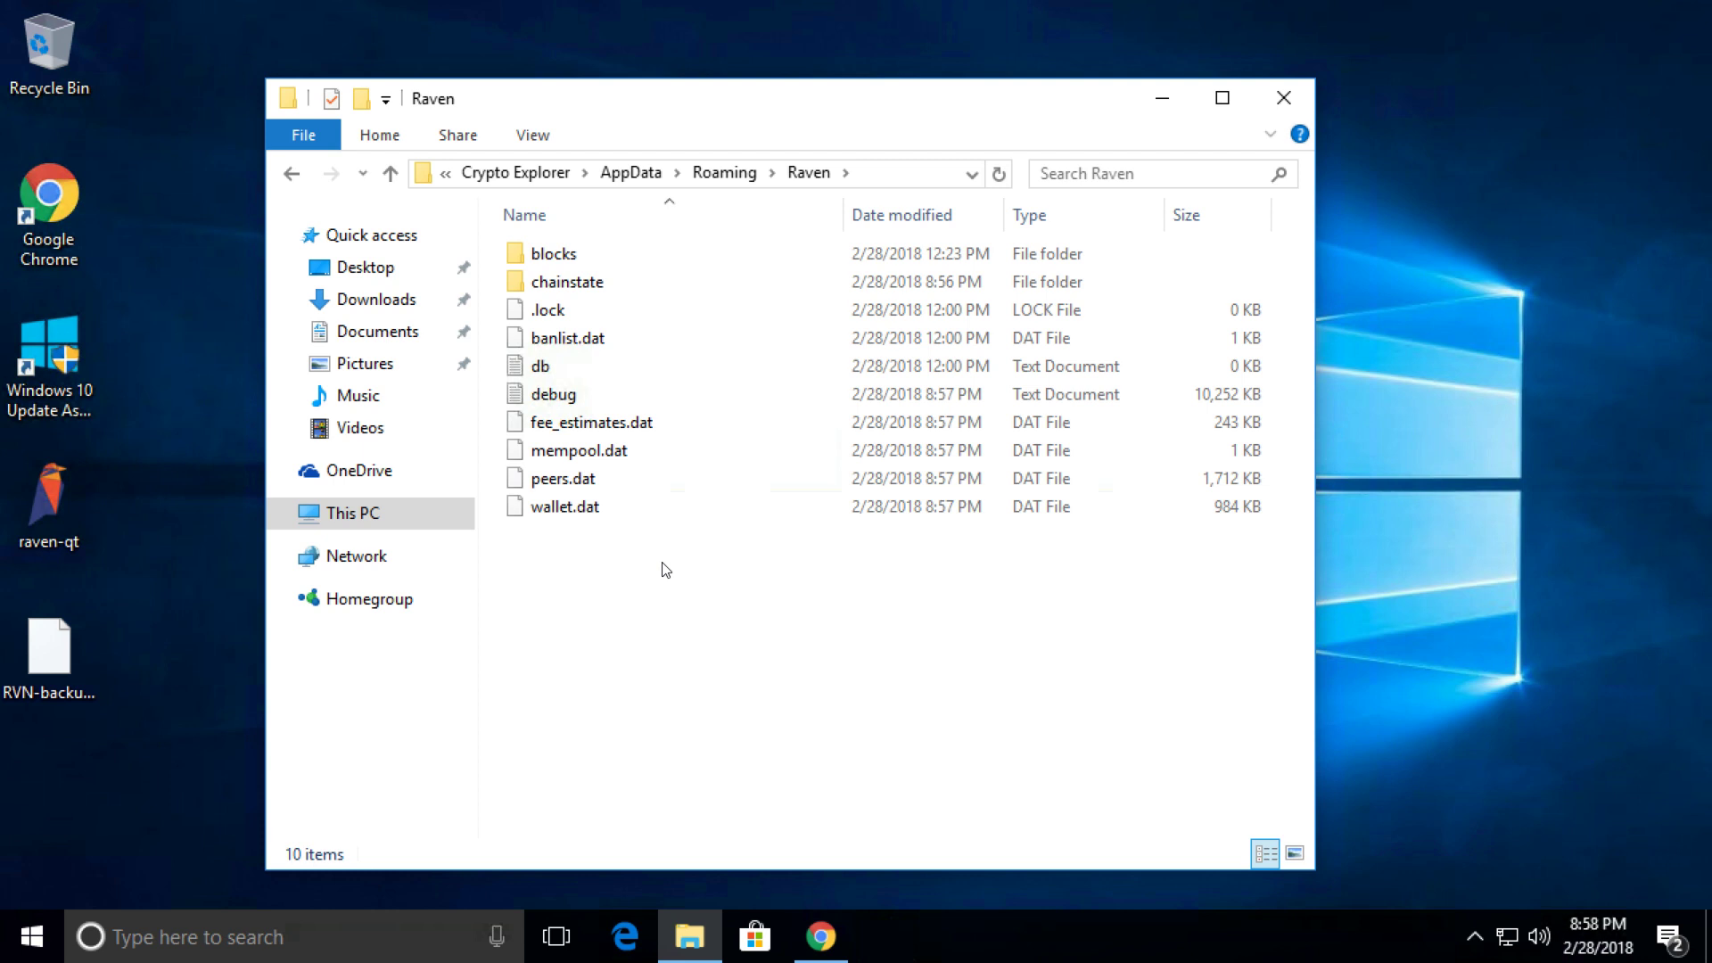
pyautogui.click(584, 507)
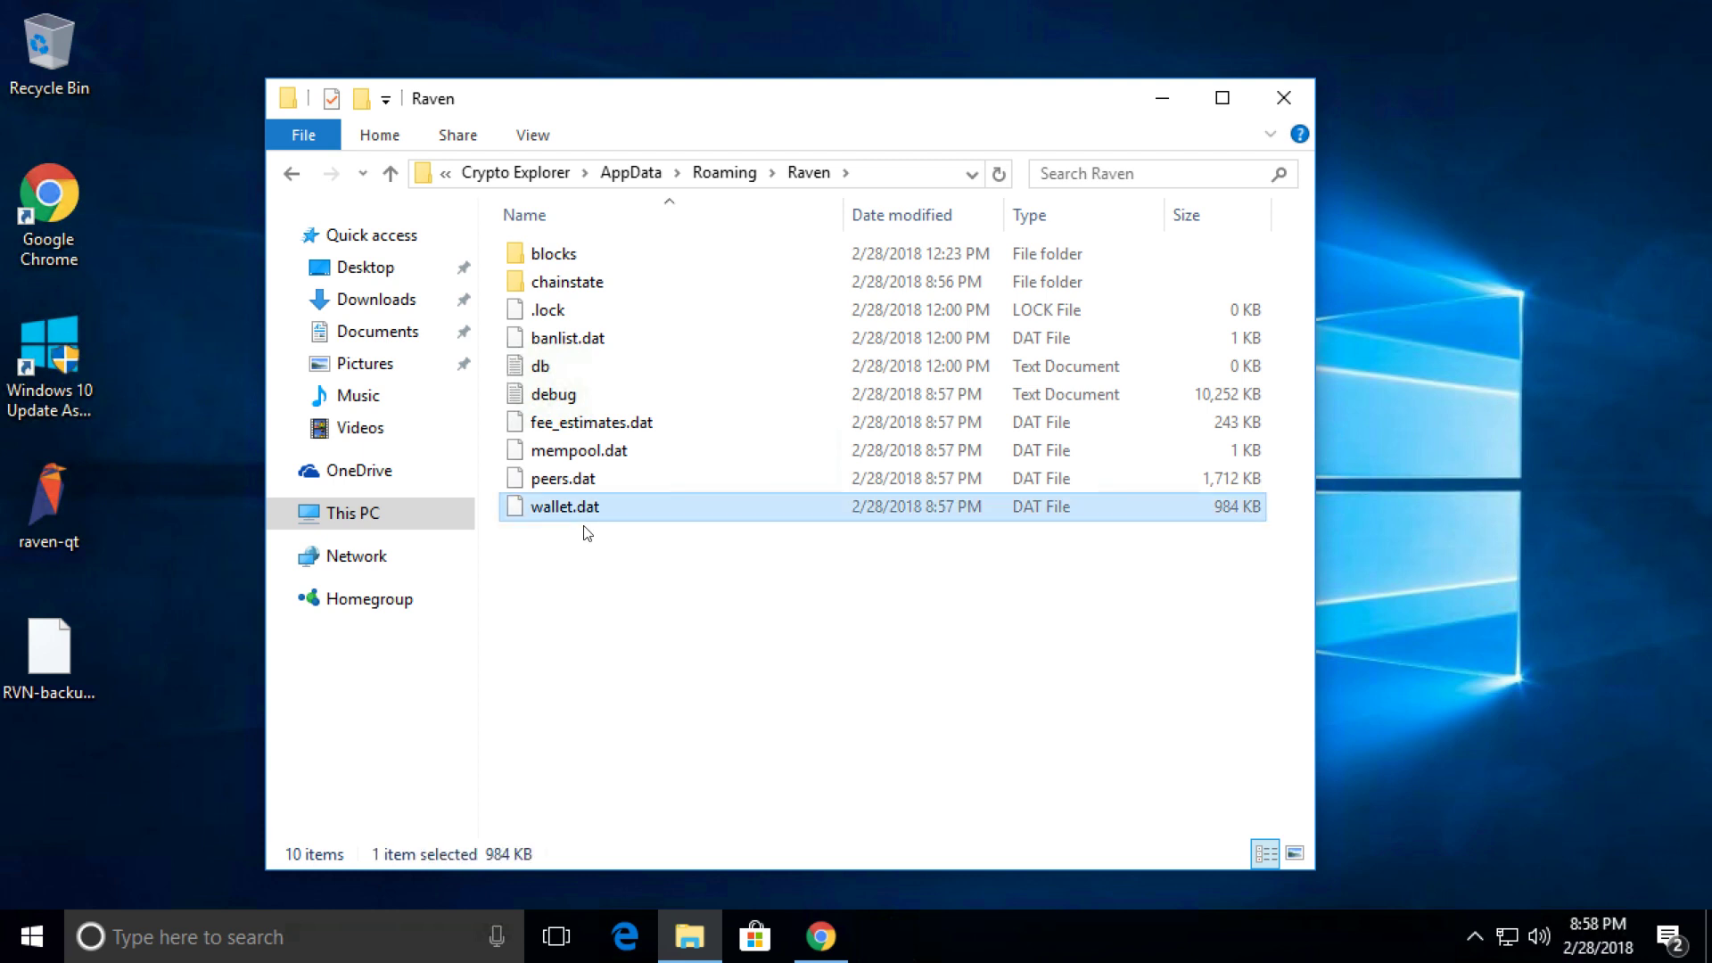
pyautogui.click(587, 533)
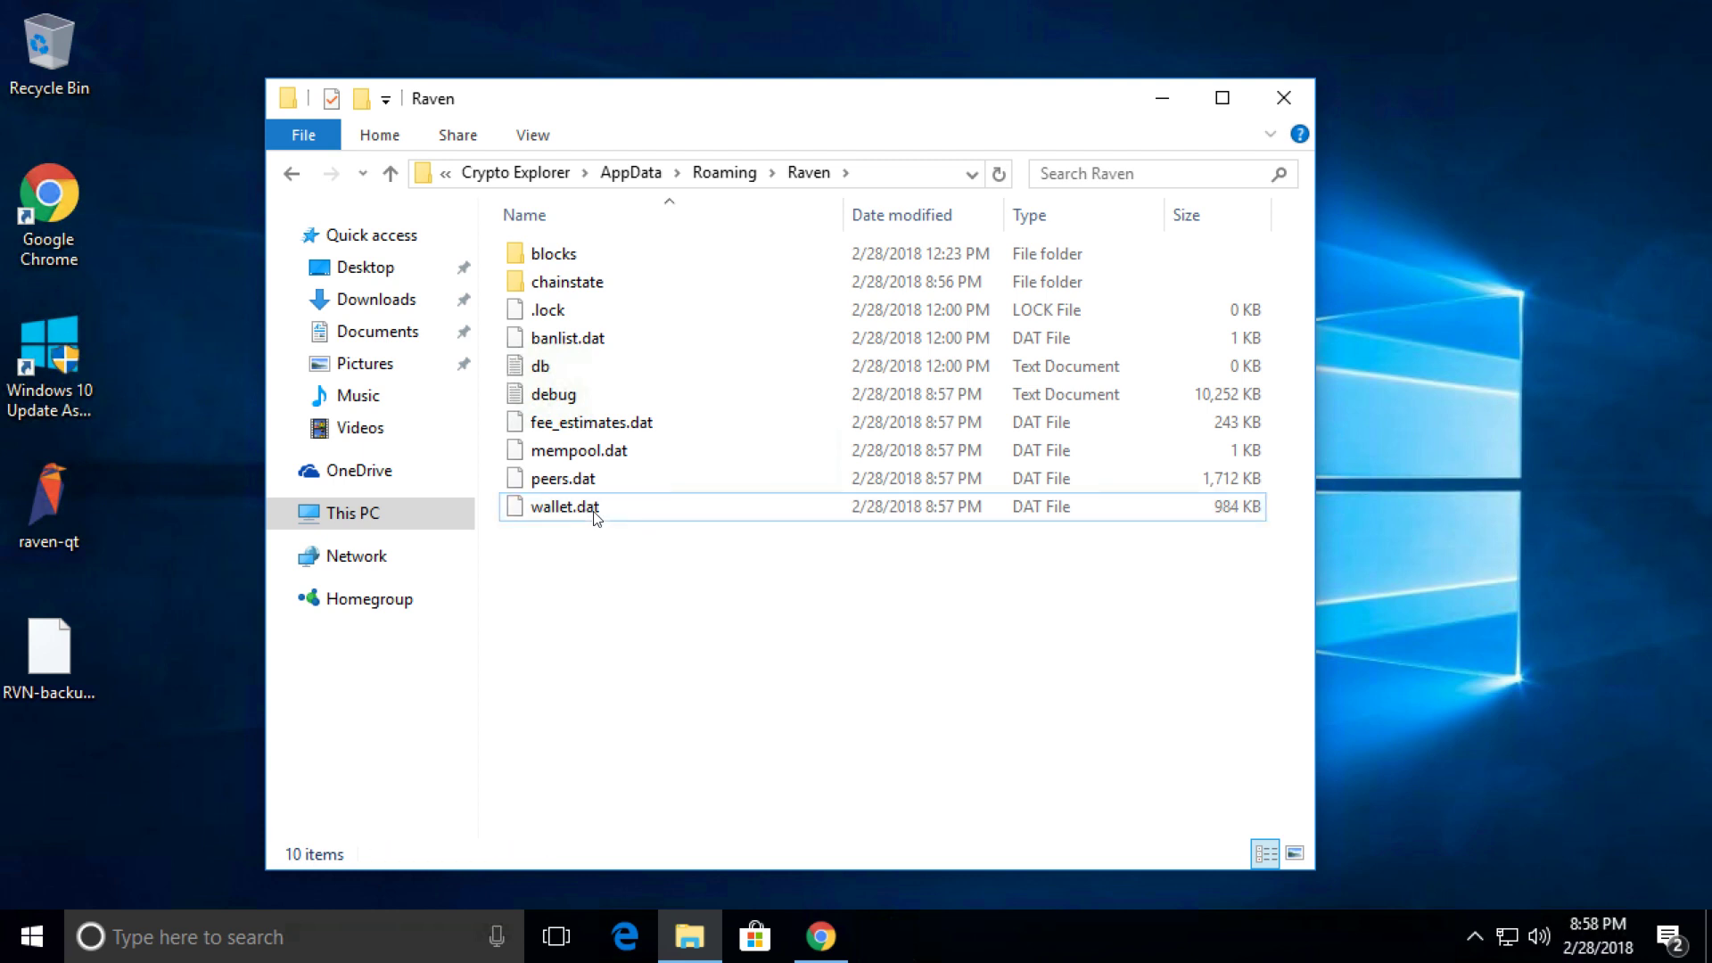
pyautogui.click(597, 511)
pyautogui.rightClick(596, 511)
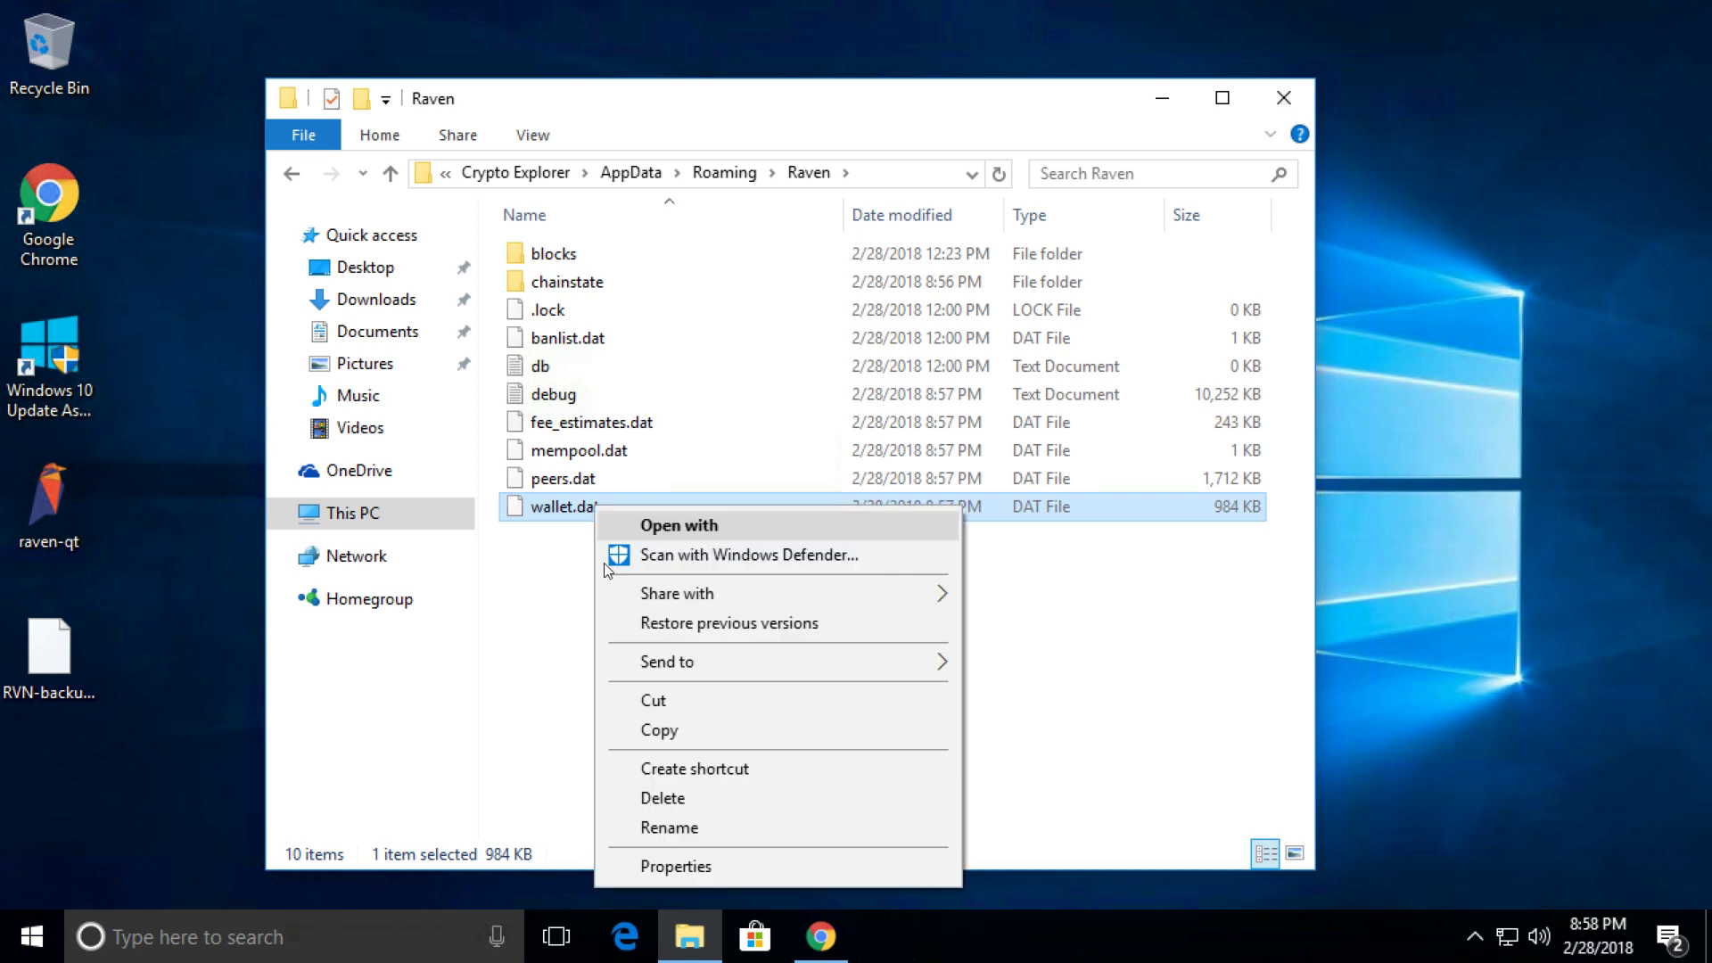
pyautogui.click(669, 799)
pyautogui.click(62, 500)
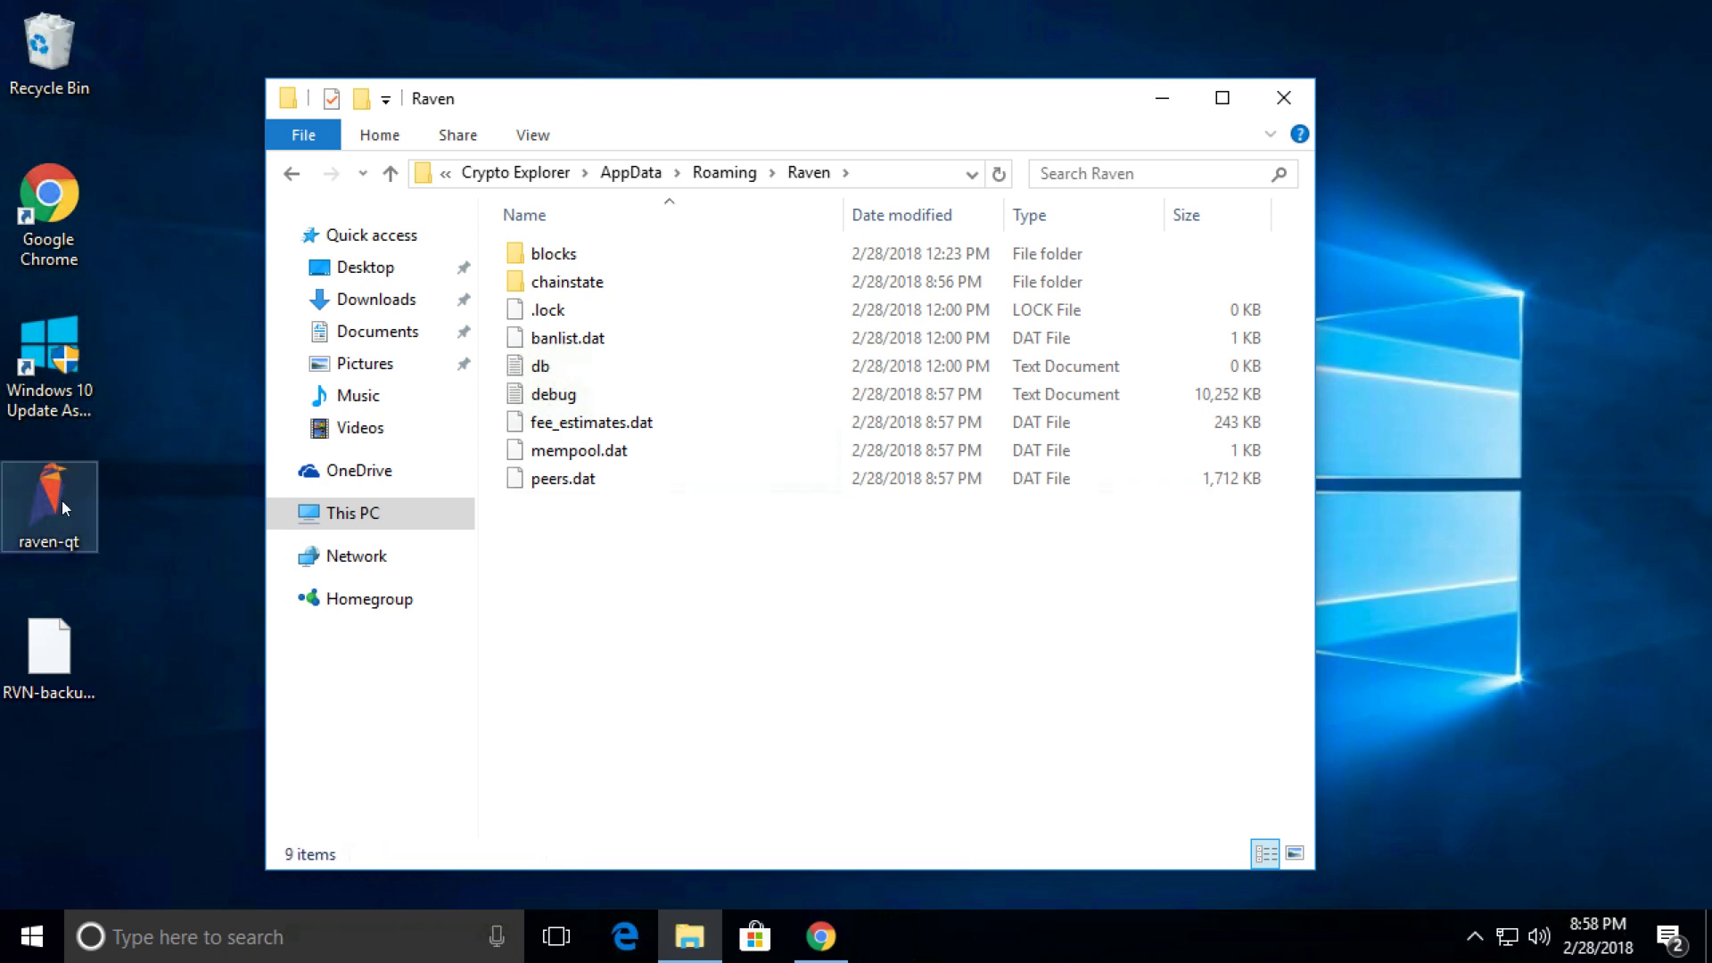
# Launch raven-qt and confirm a new wallet.dat appears in the Raven folder.
pyautogui.doubleClick(62, 501)
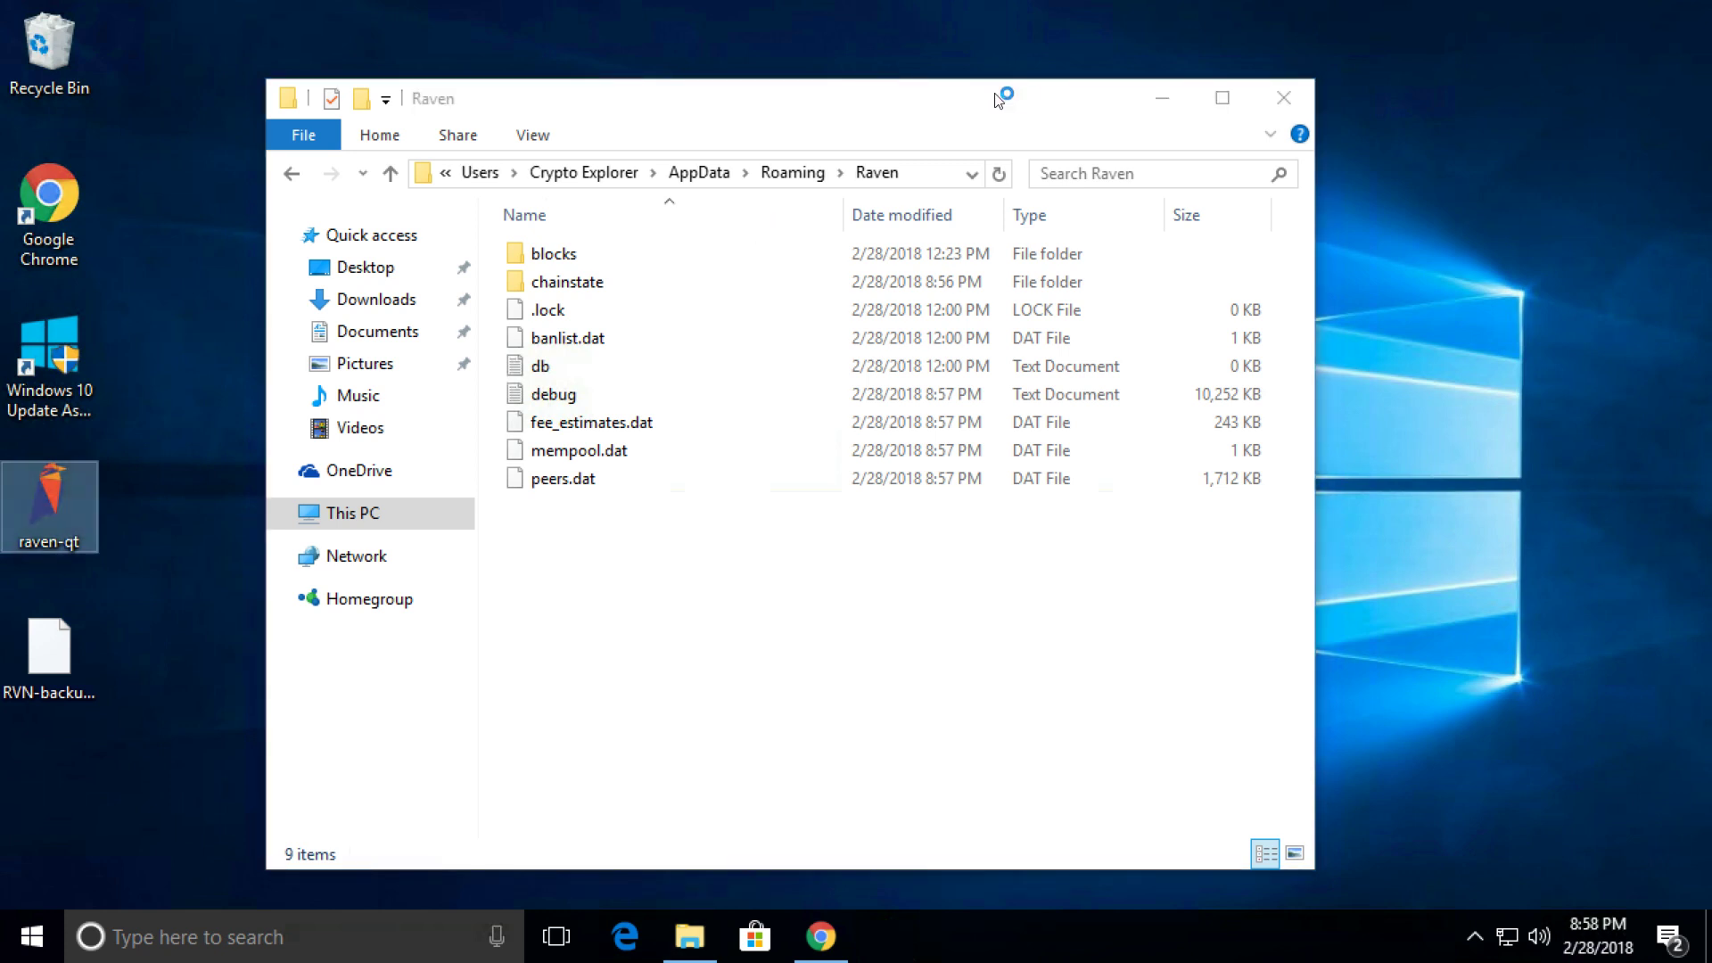
pyautogui.moveTo(999, 98); pyautogui.dragTo(1453, 103)
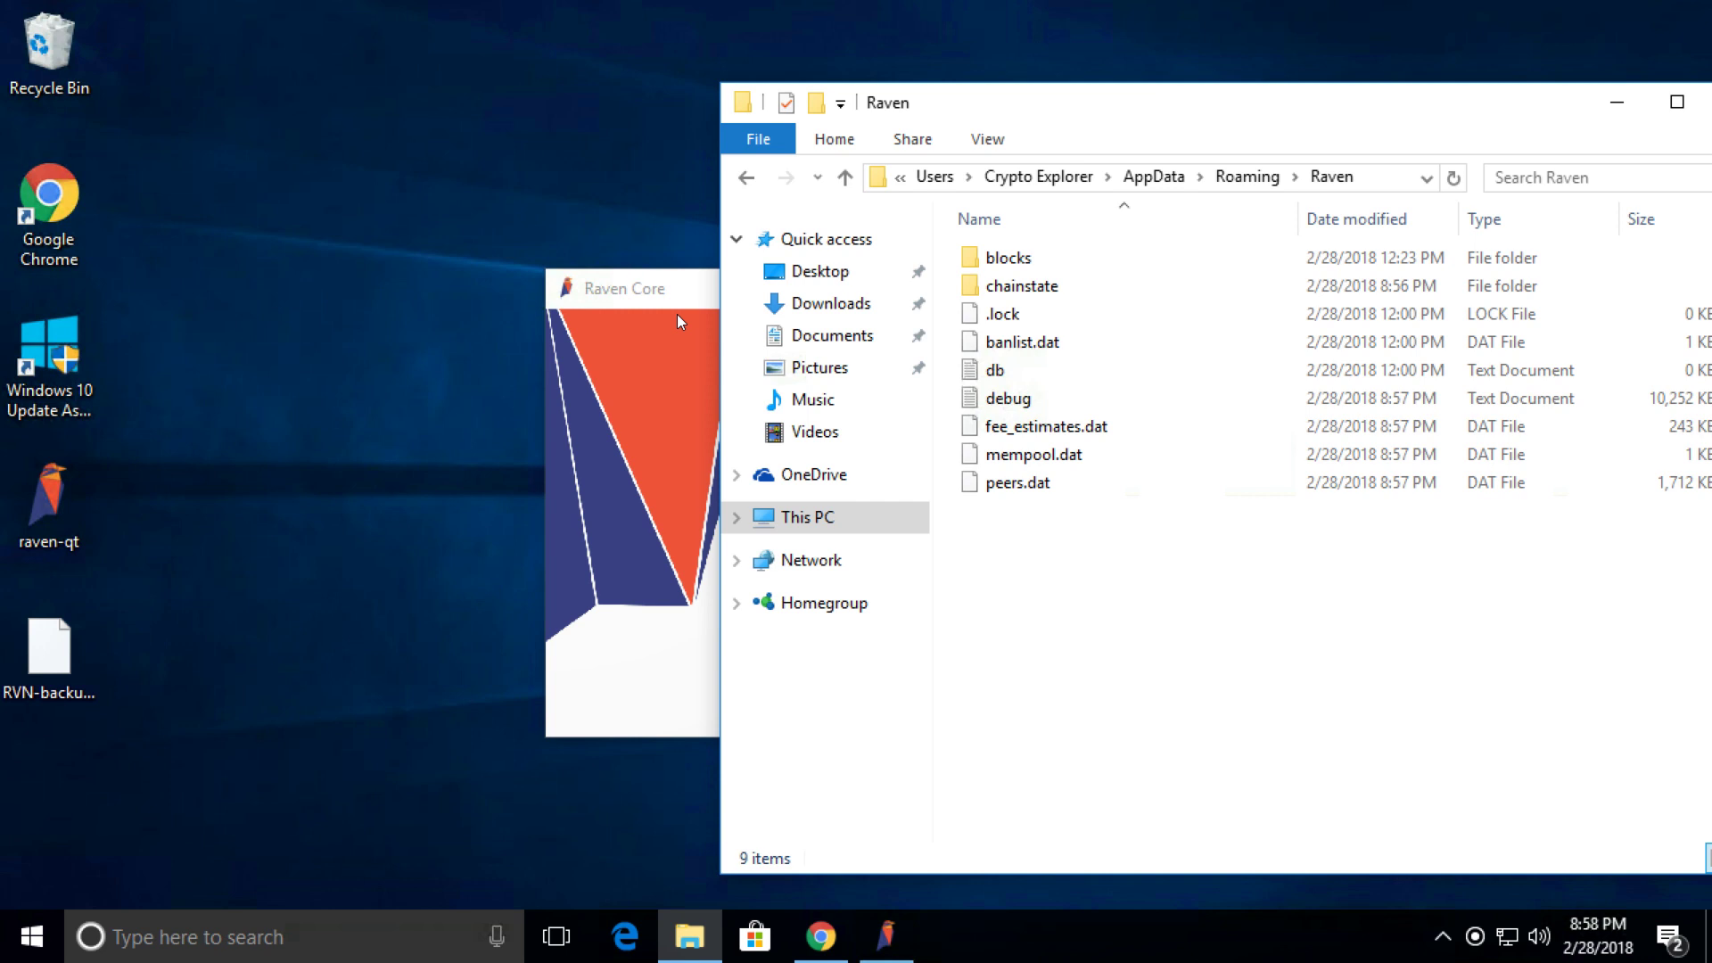
pyautogui.moveTo(677, 292); pyautogui.dragTo(81, 257)
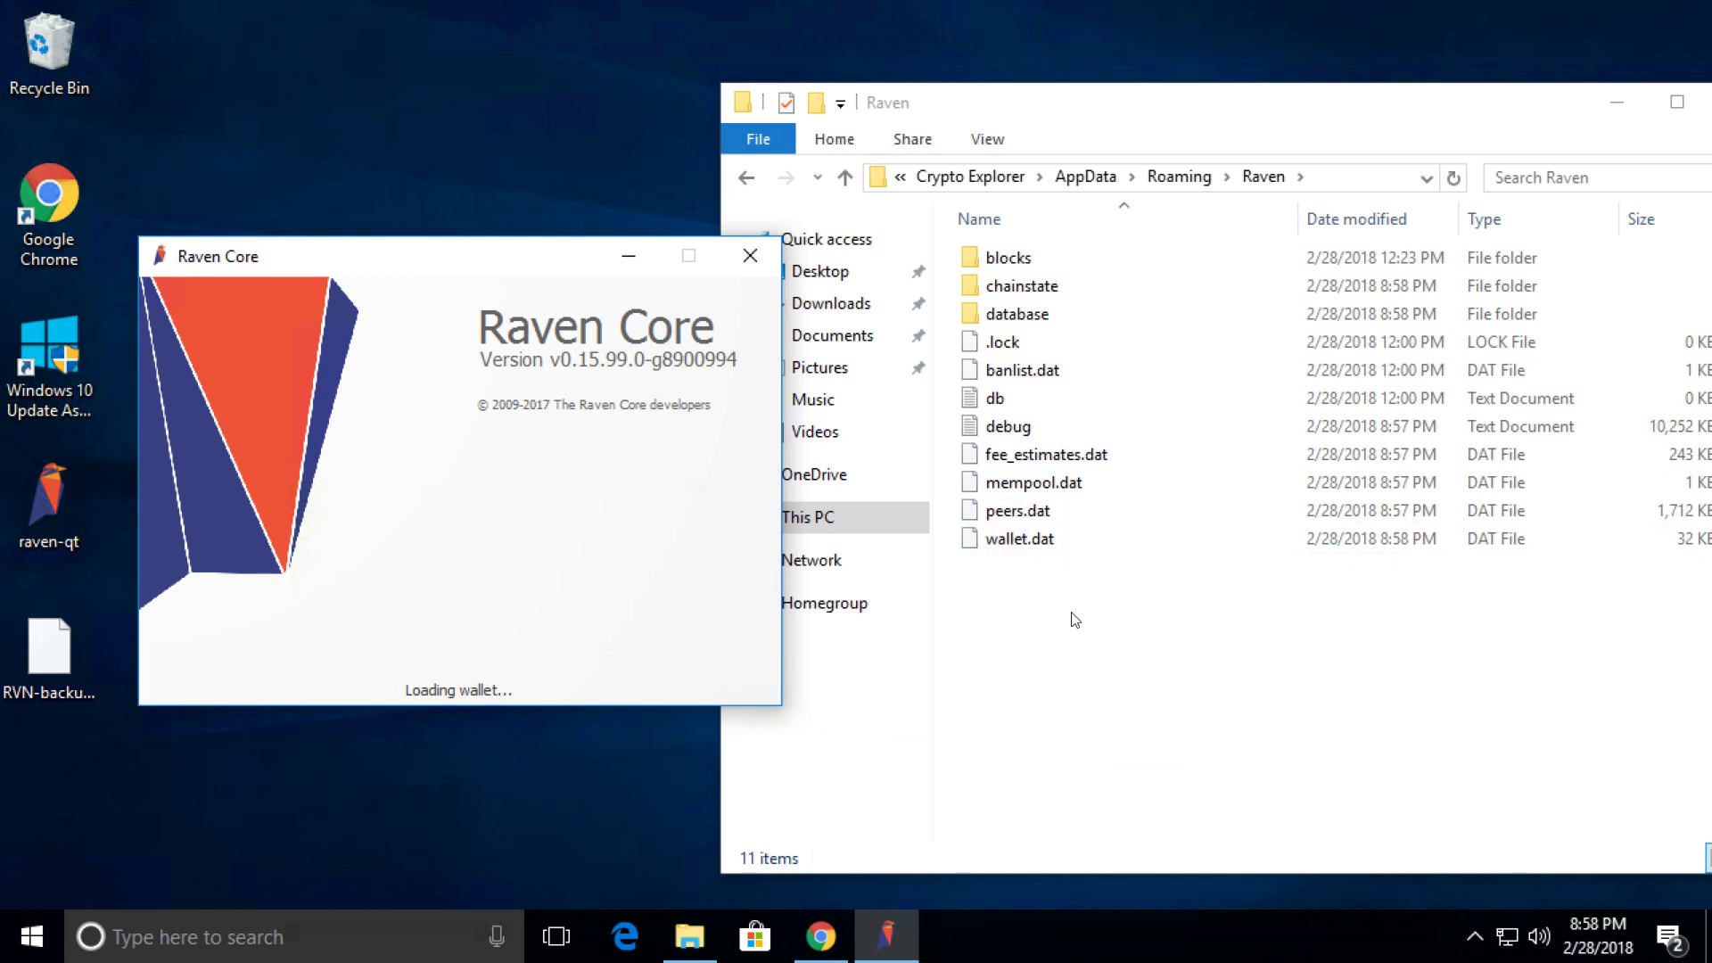
pyautogui.click(1017, 551)
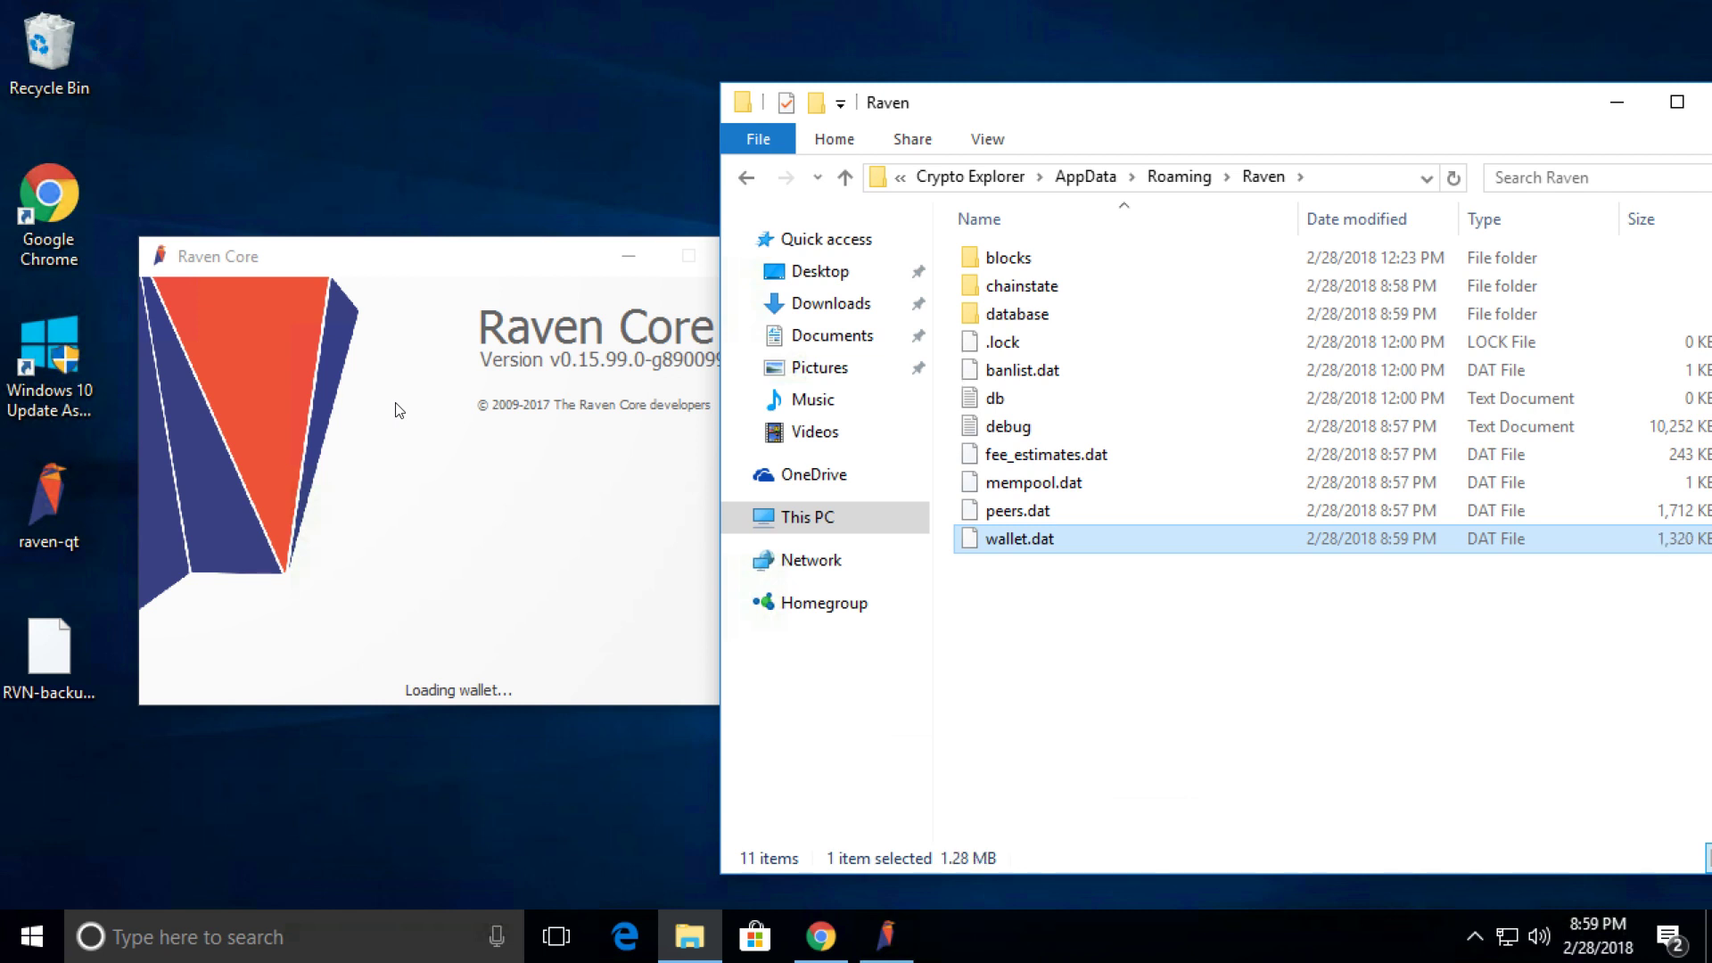
# Check that the new wallet has no receiving addresses, then shut down the wallet.
pyautogui.click(517, 94)
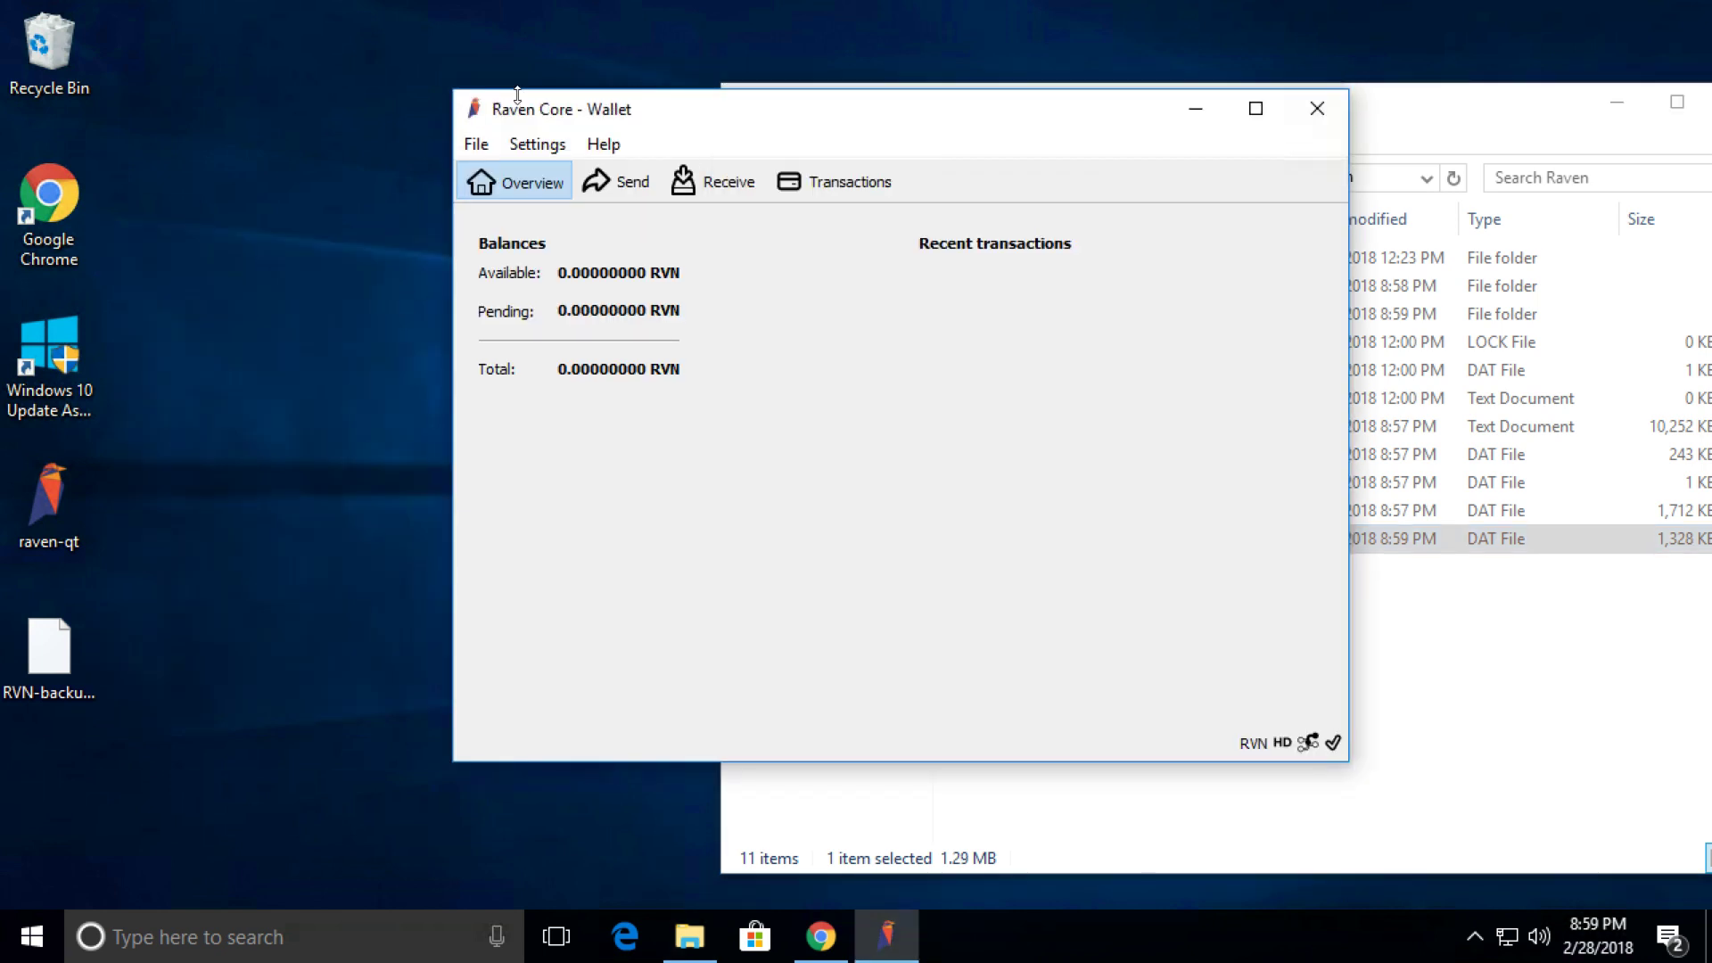
pyautogui.click(478, 146)
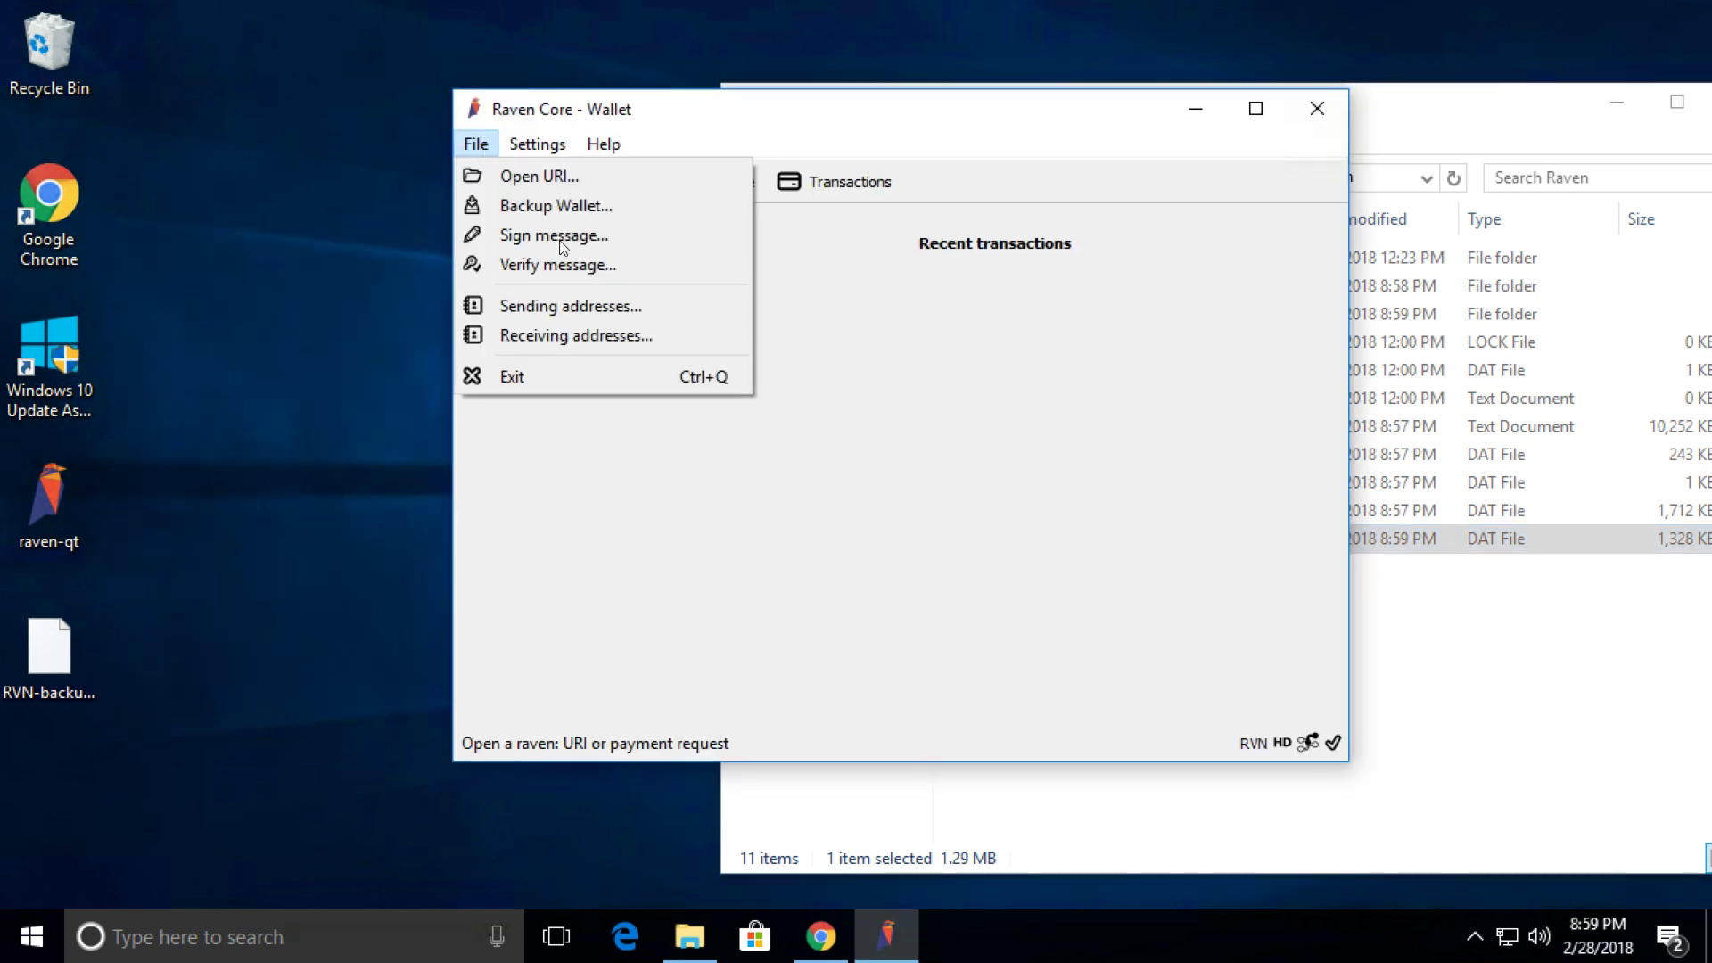
pyautogui.click(561, 343)
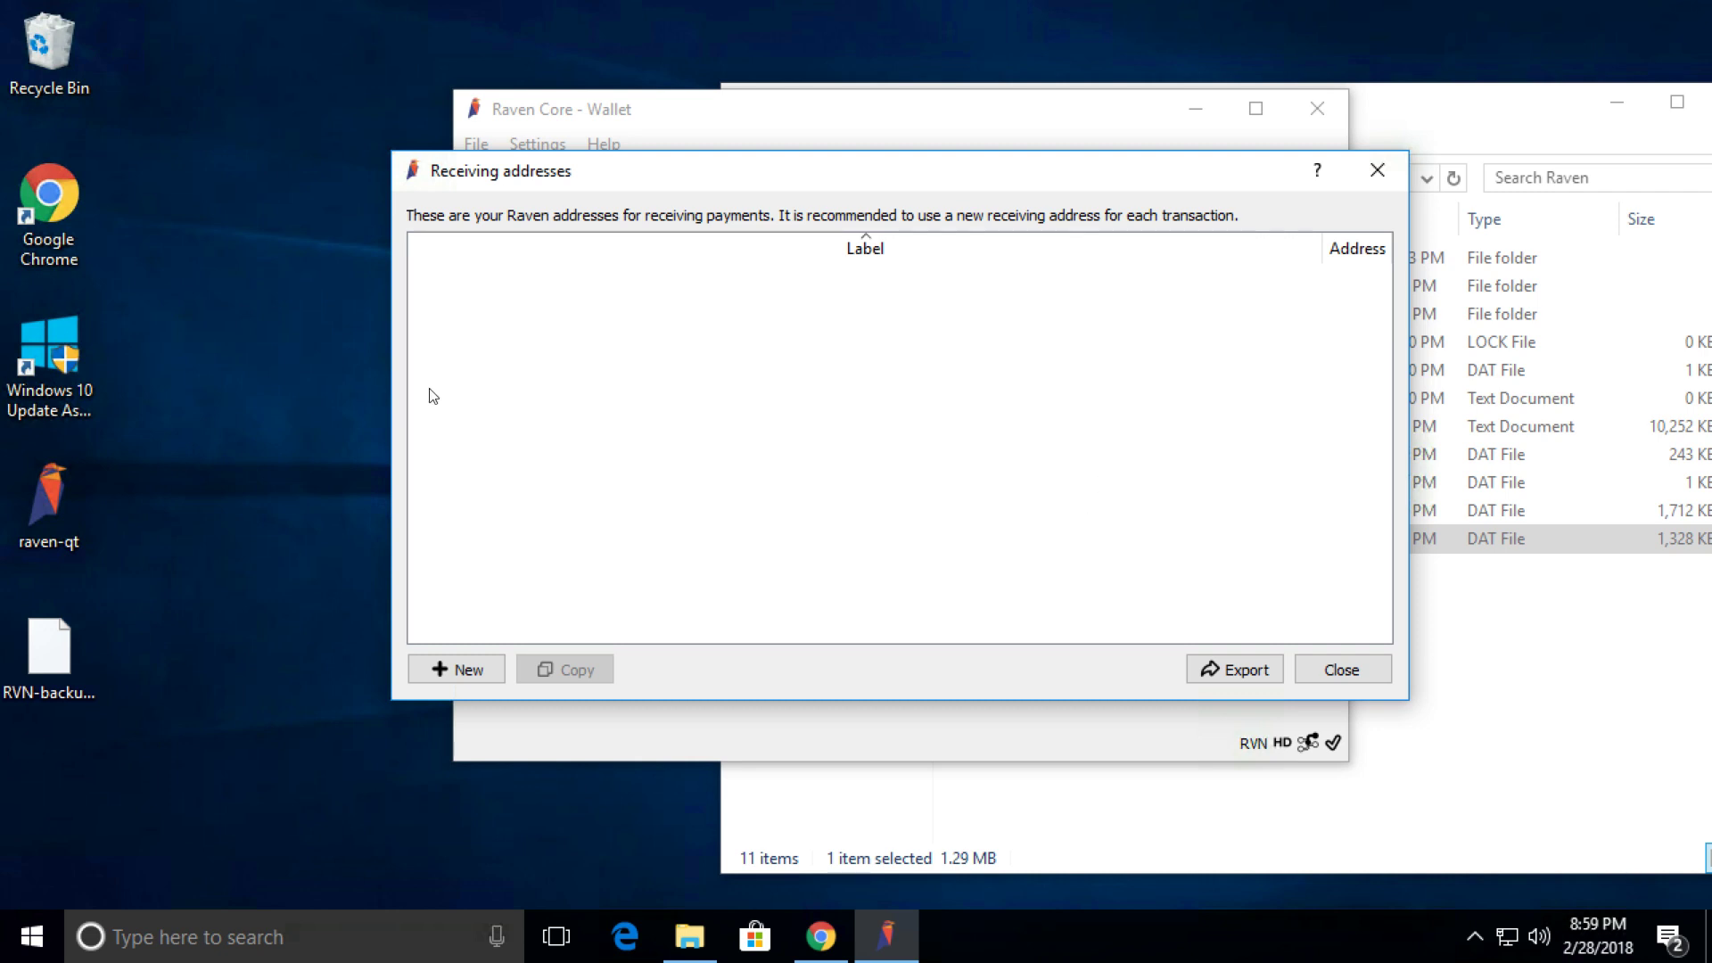
pyautogui.click(1341, 671)
pyautogui.click(1315, 108)
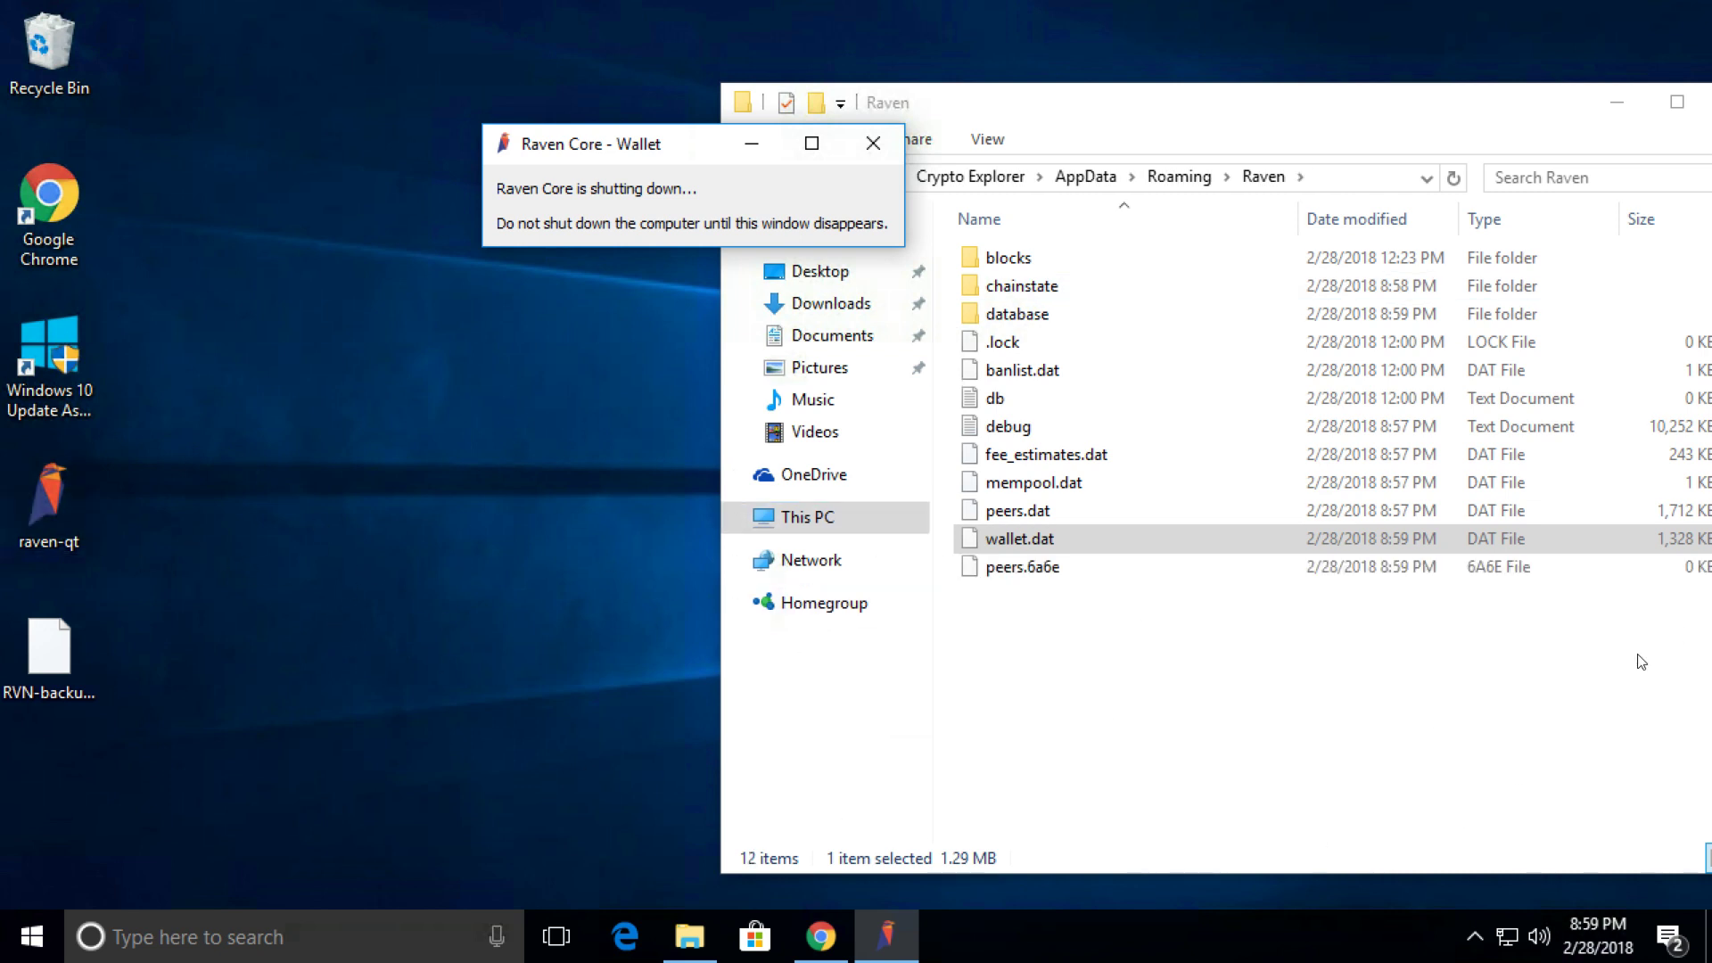
# Move RVN-backup.dat from the desktop into the Raven folder.
pyautogui.click(68, 649)
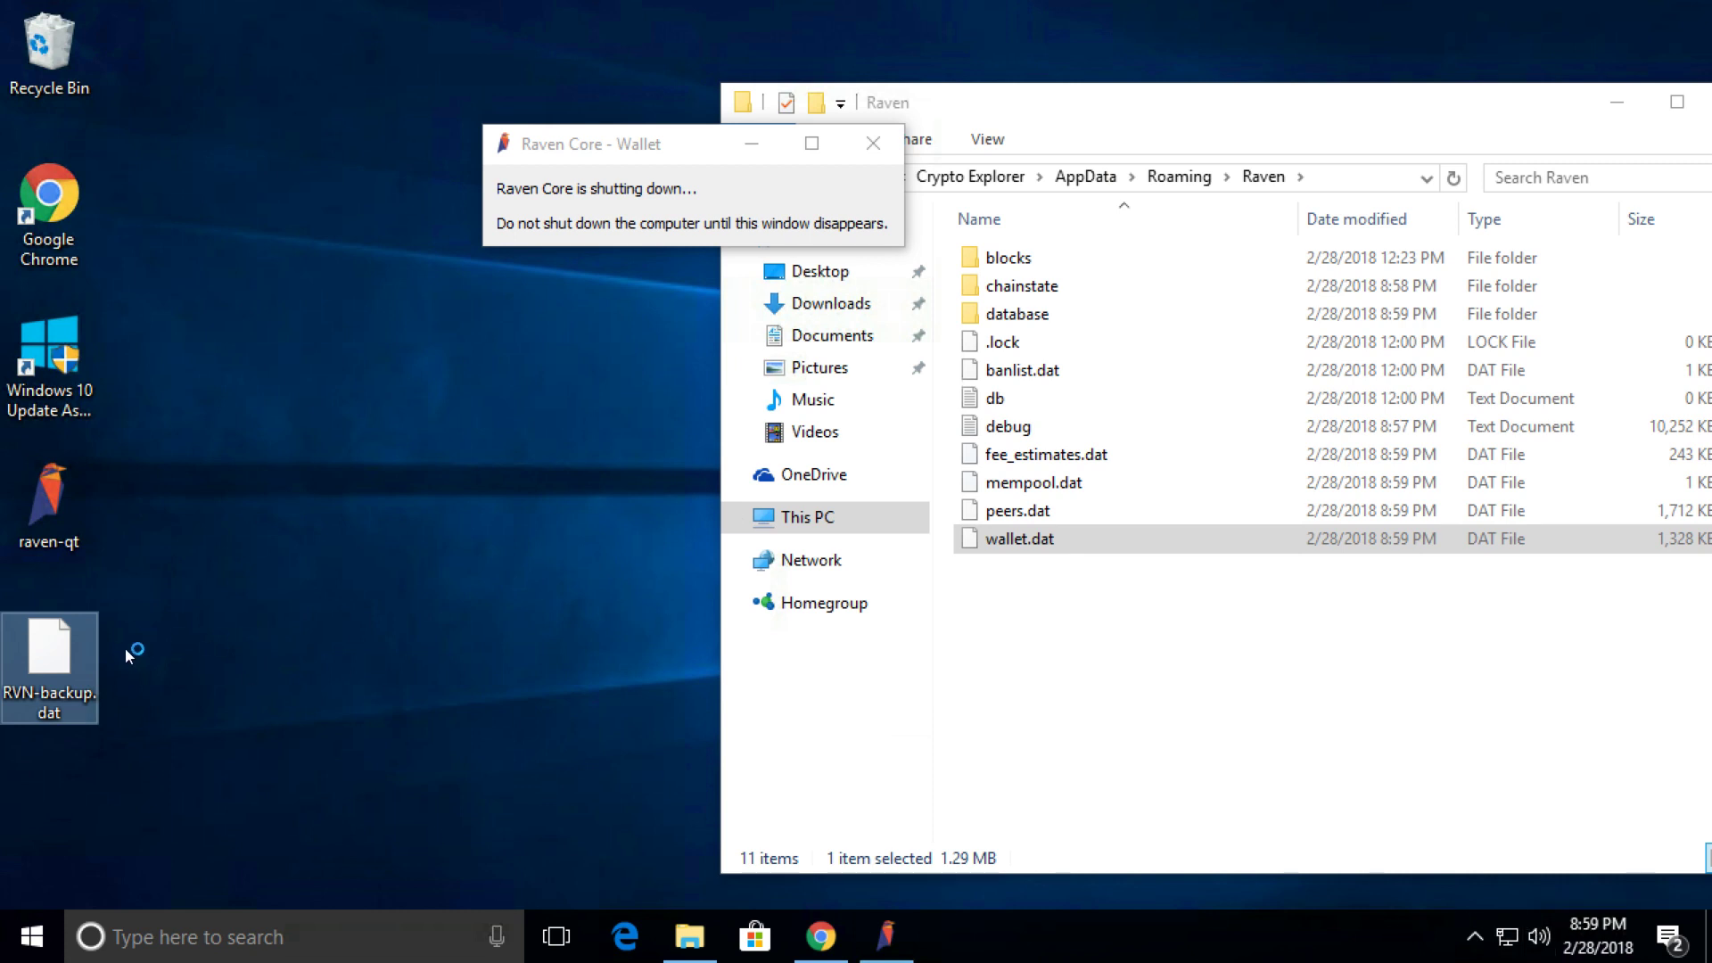
pyautogui.doubleClick(42, 647)
pyautogui.moveTo(42, 647); pyautogui.dragTo(498, 581)
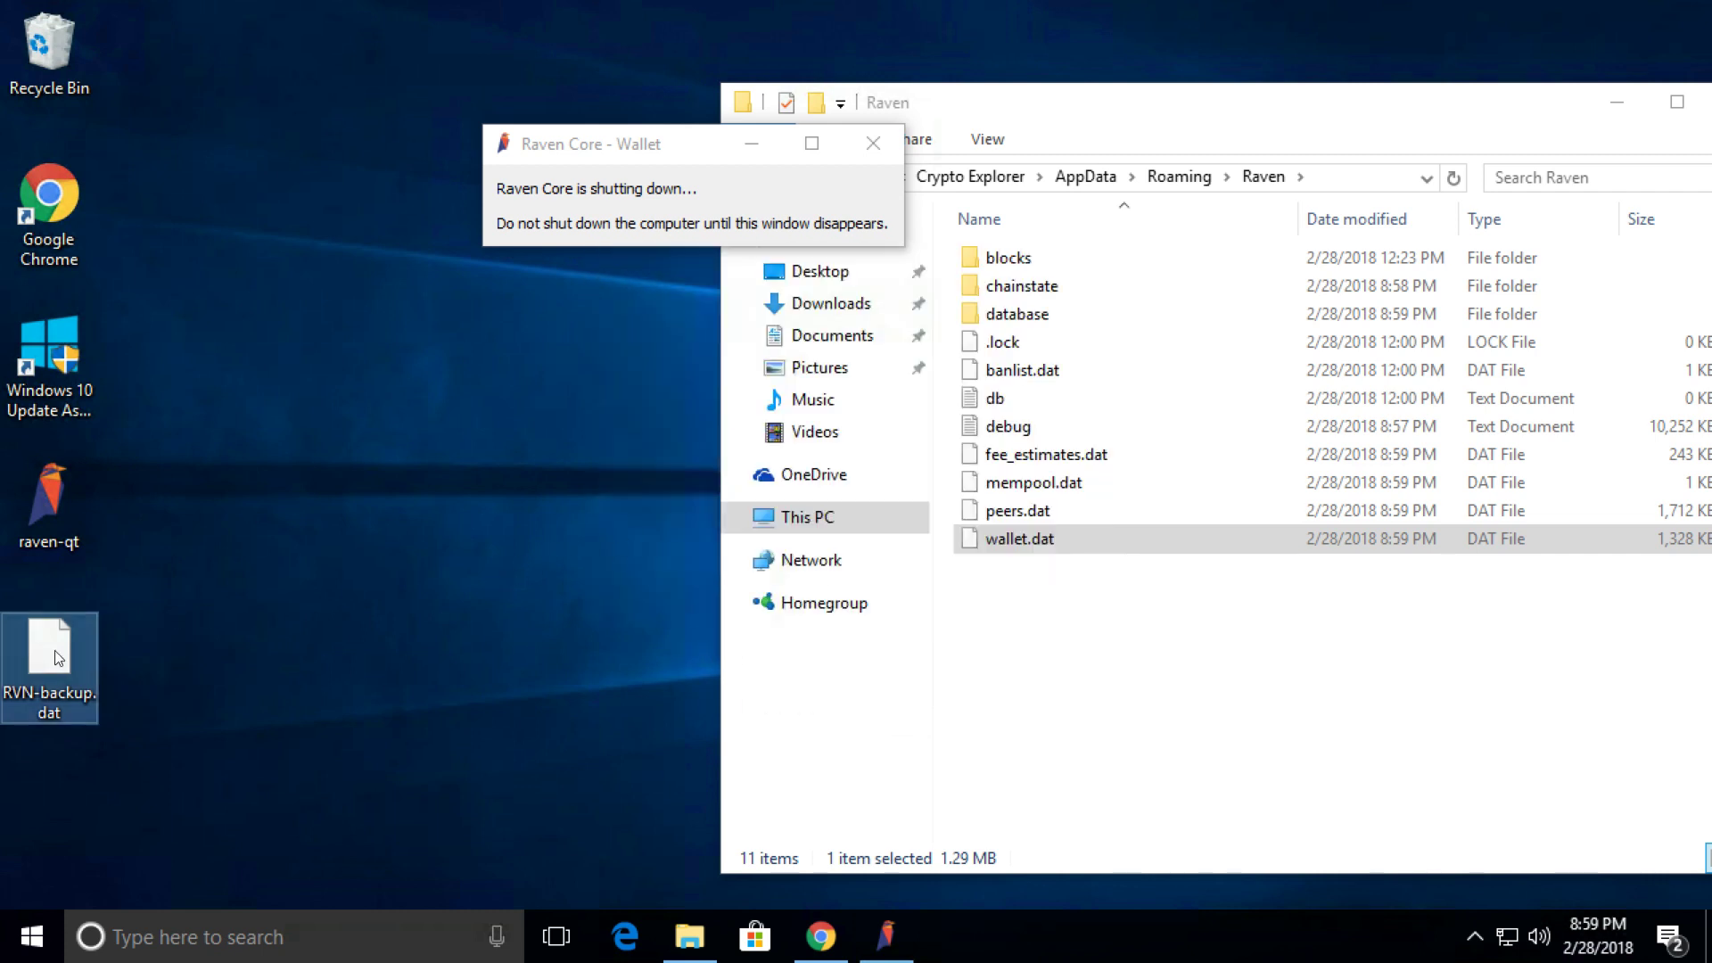
pyautogui.moveTo(55, 650); pyautogui.dragTo(996, 657)
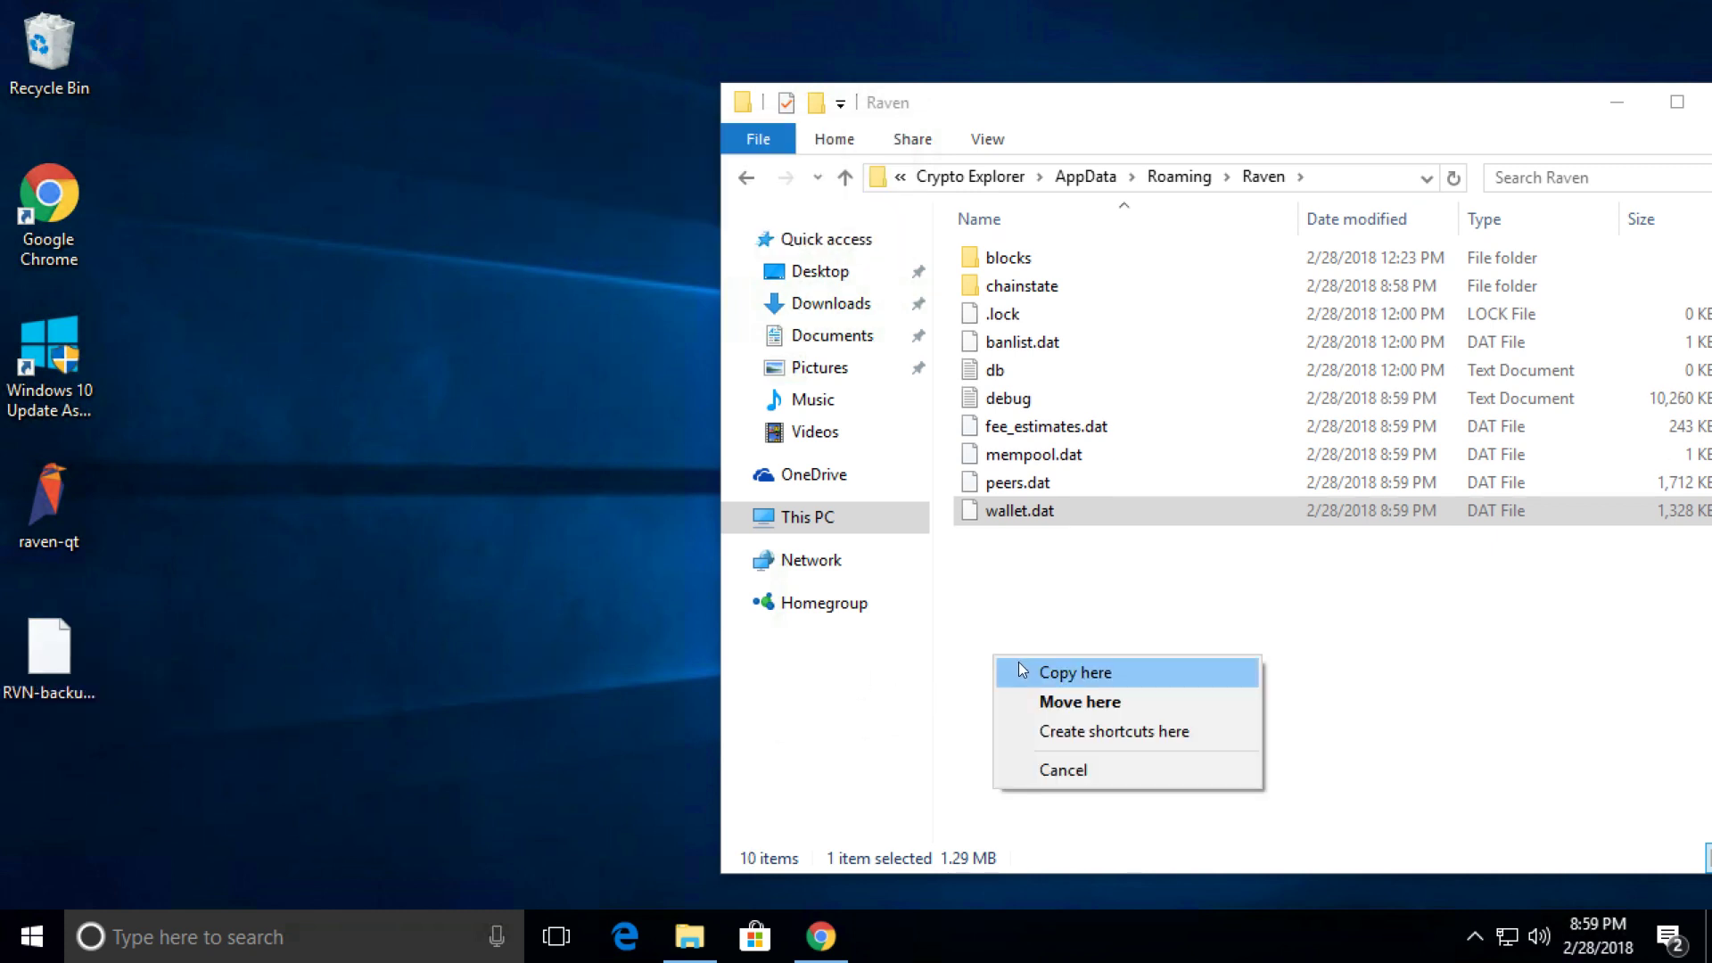
pyautogui.click(1051, 701)
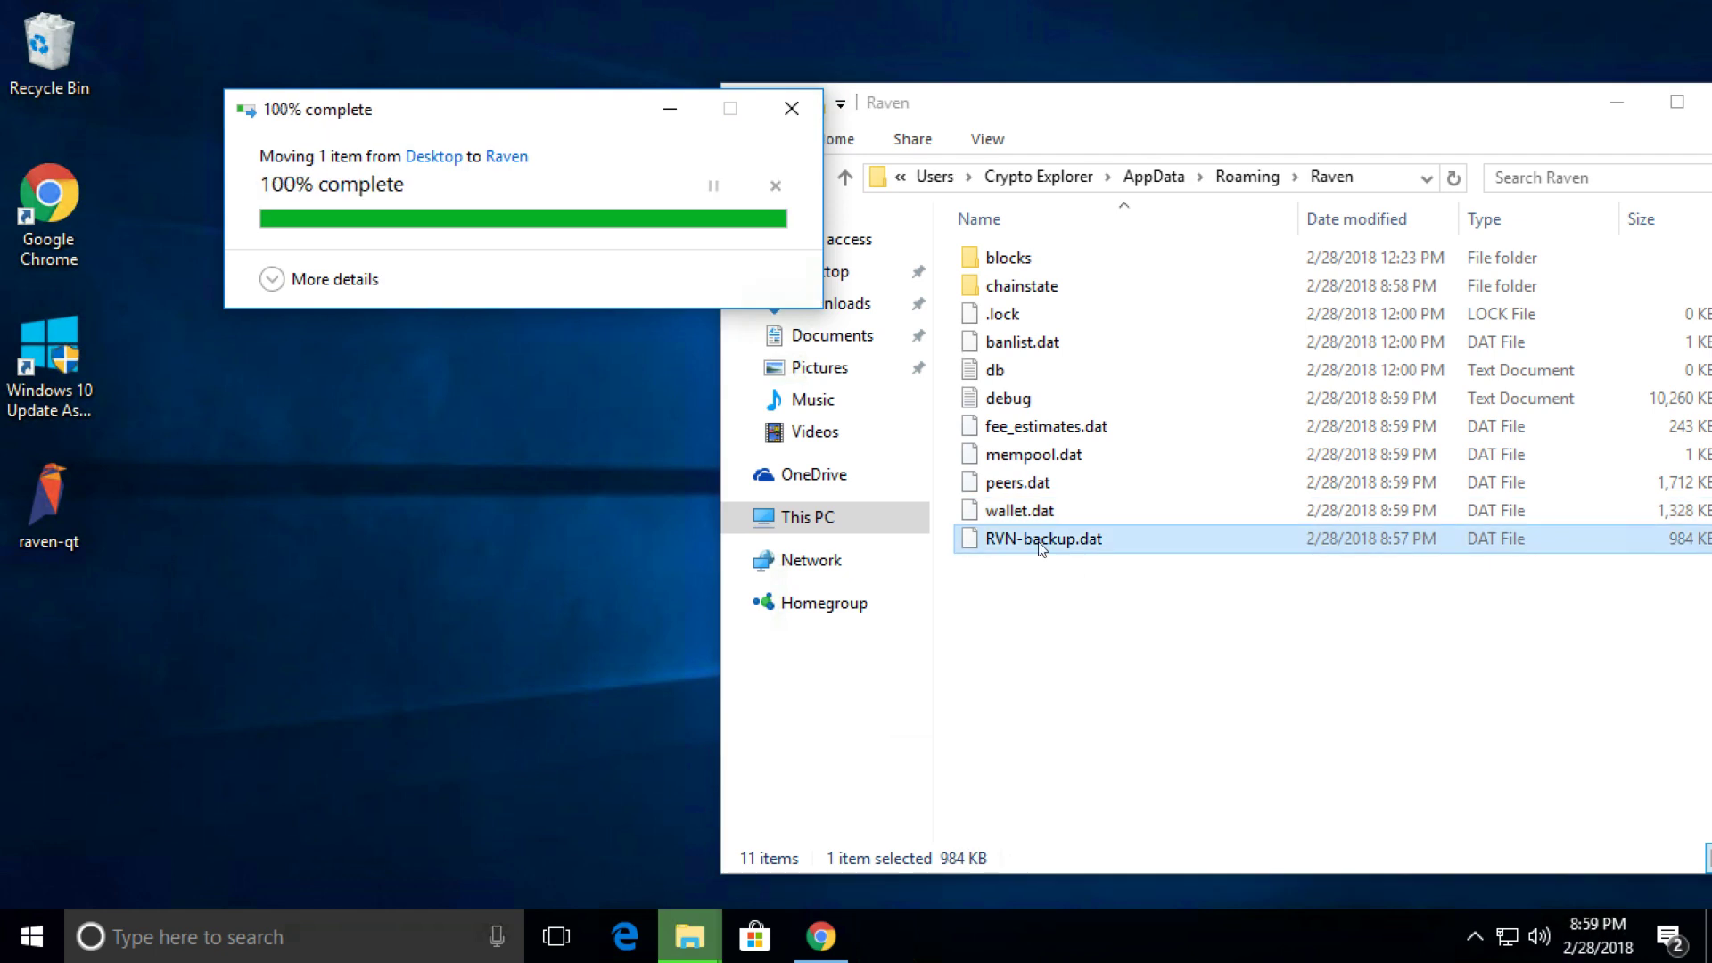
# Delete the new wallet.dat and rename RVN-backup.dat to wallet.dat.
pyautogui.click(1029, 517)
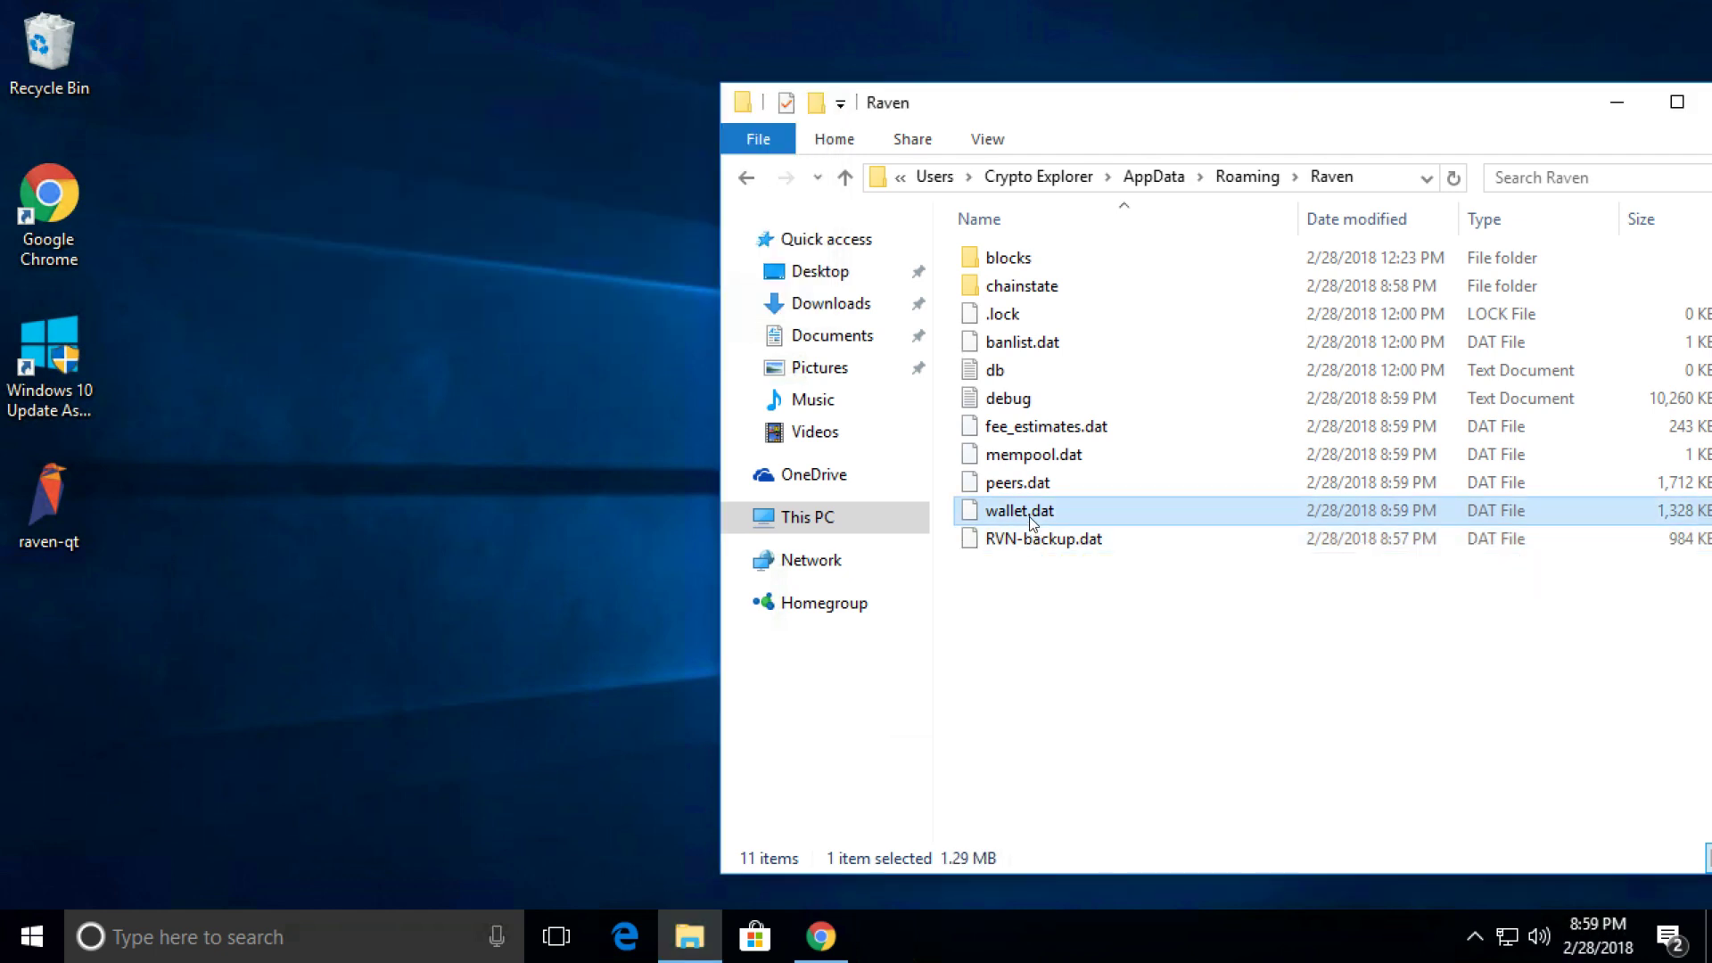
pyautogui.rightClick(1030, 513)
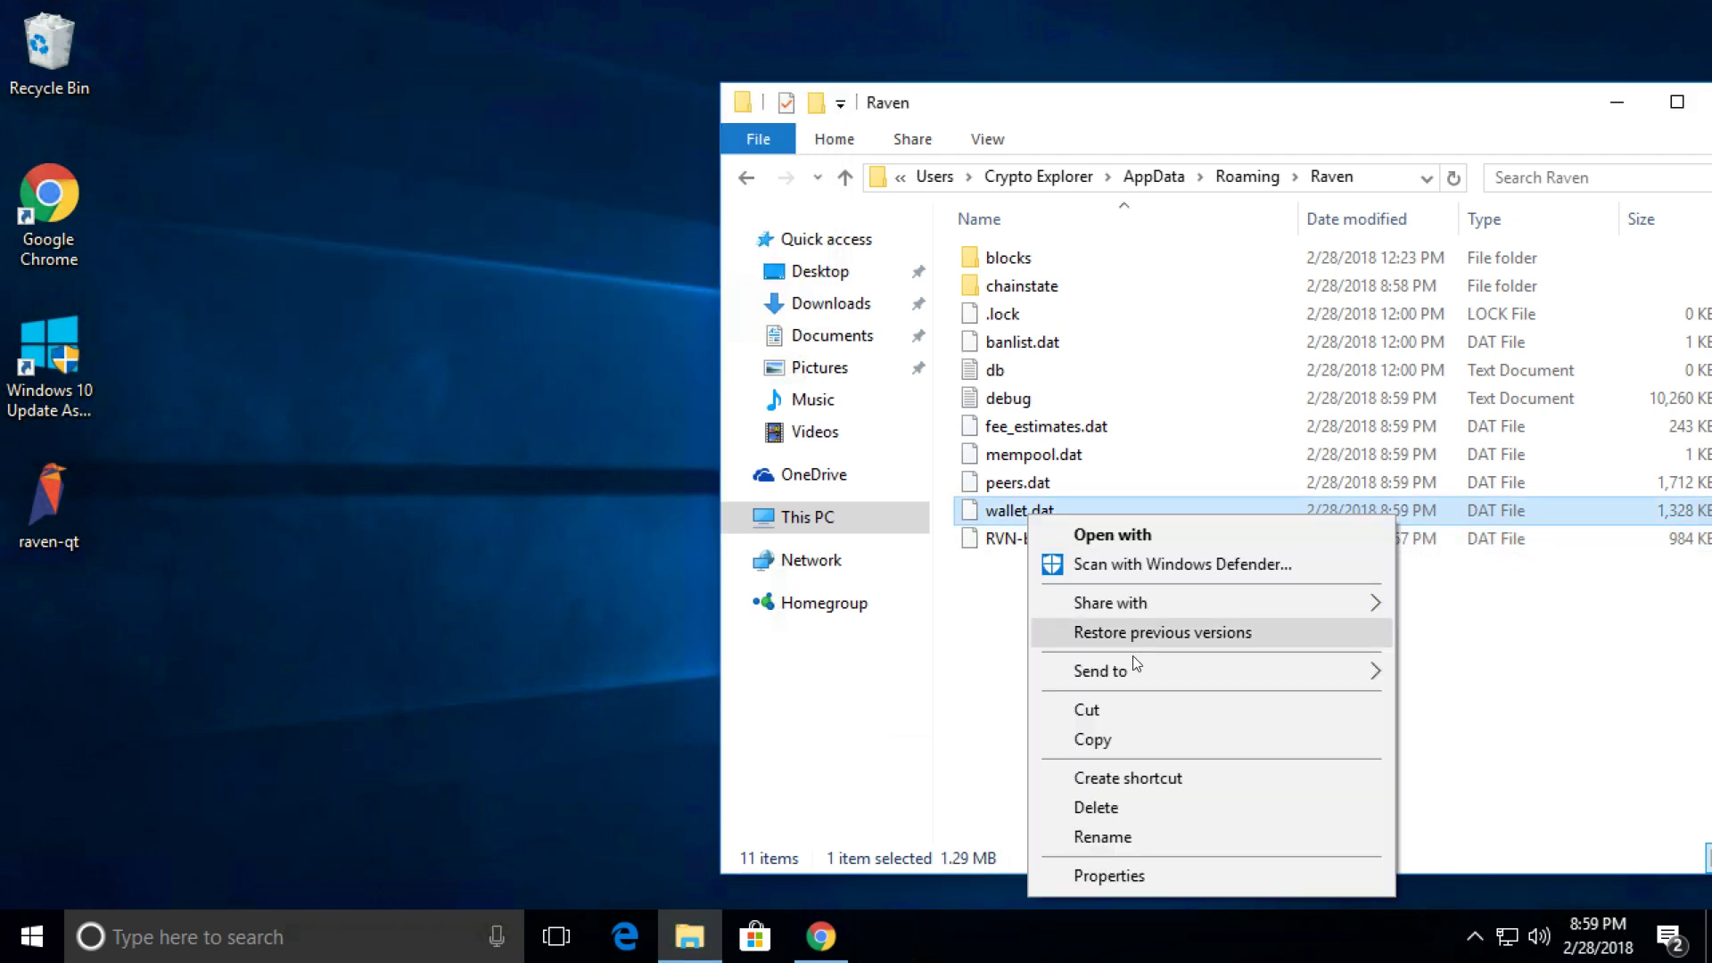
pyautogui.click(1097, 807)
pyautogui.rightClick(1020, 506)
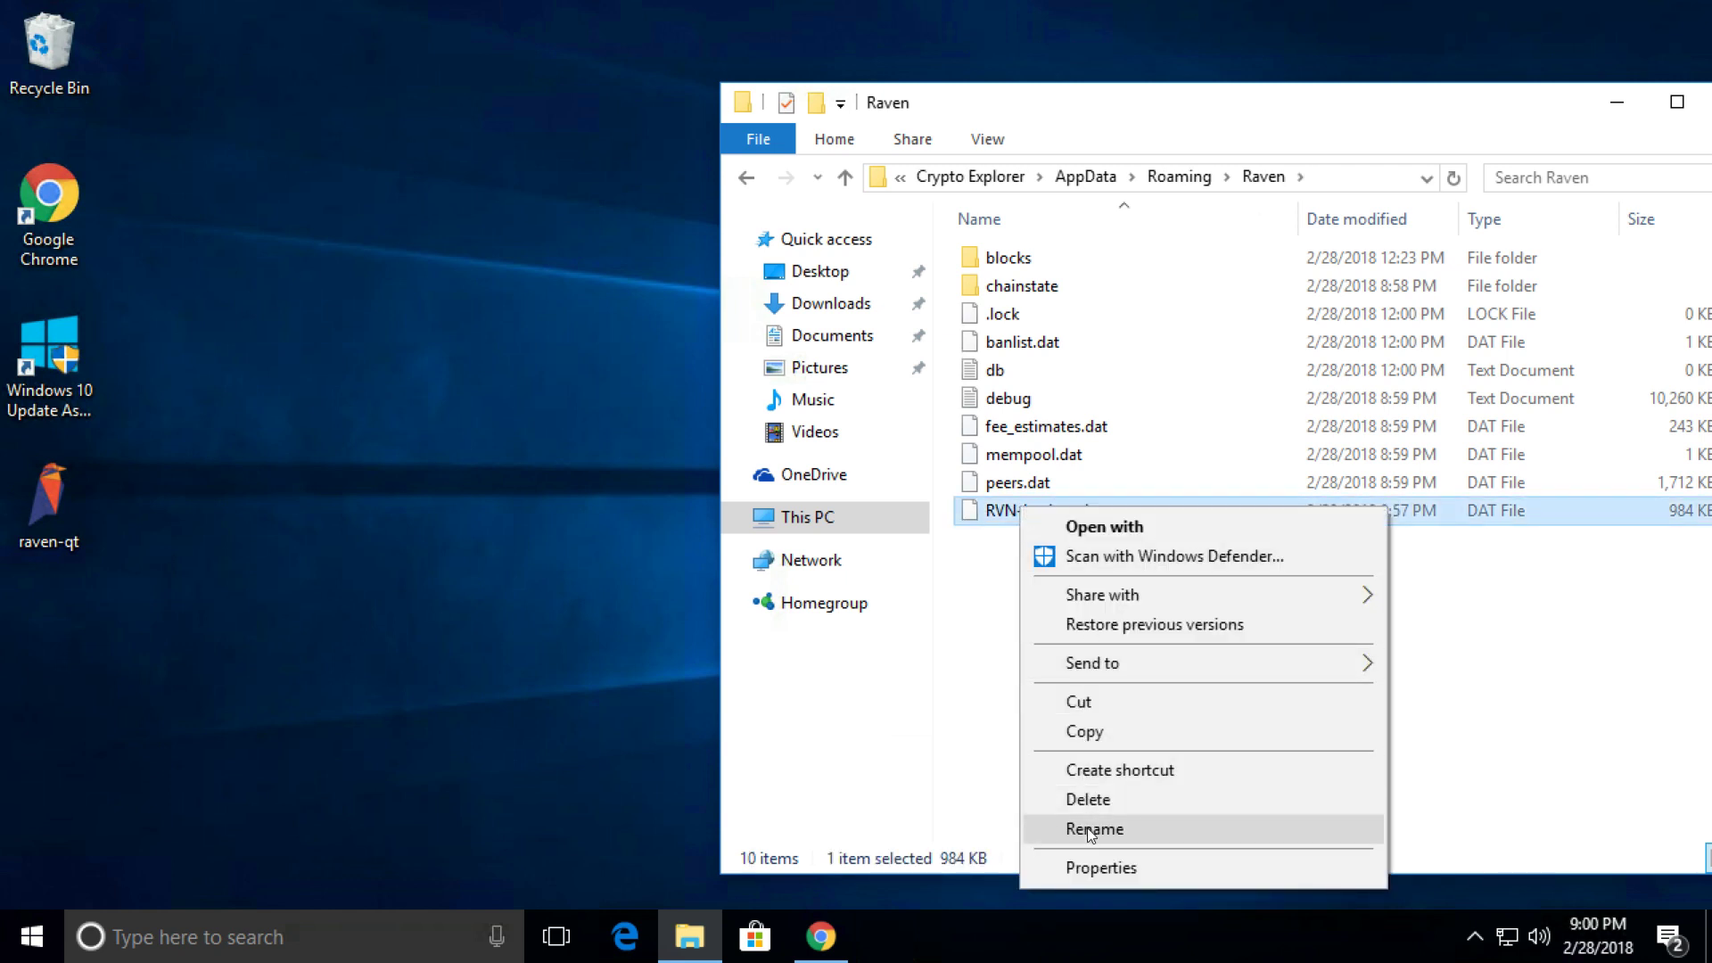
pyautogui.click(1088, 828)
pyautogui.write('wallet.dat')
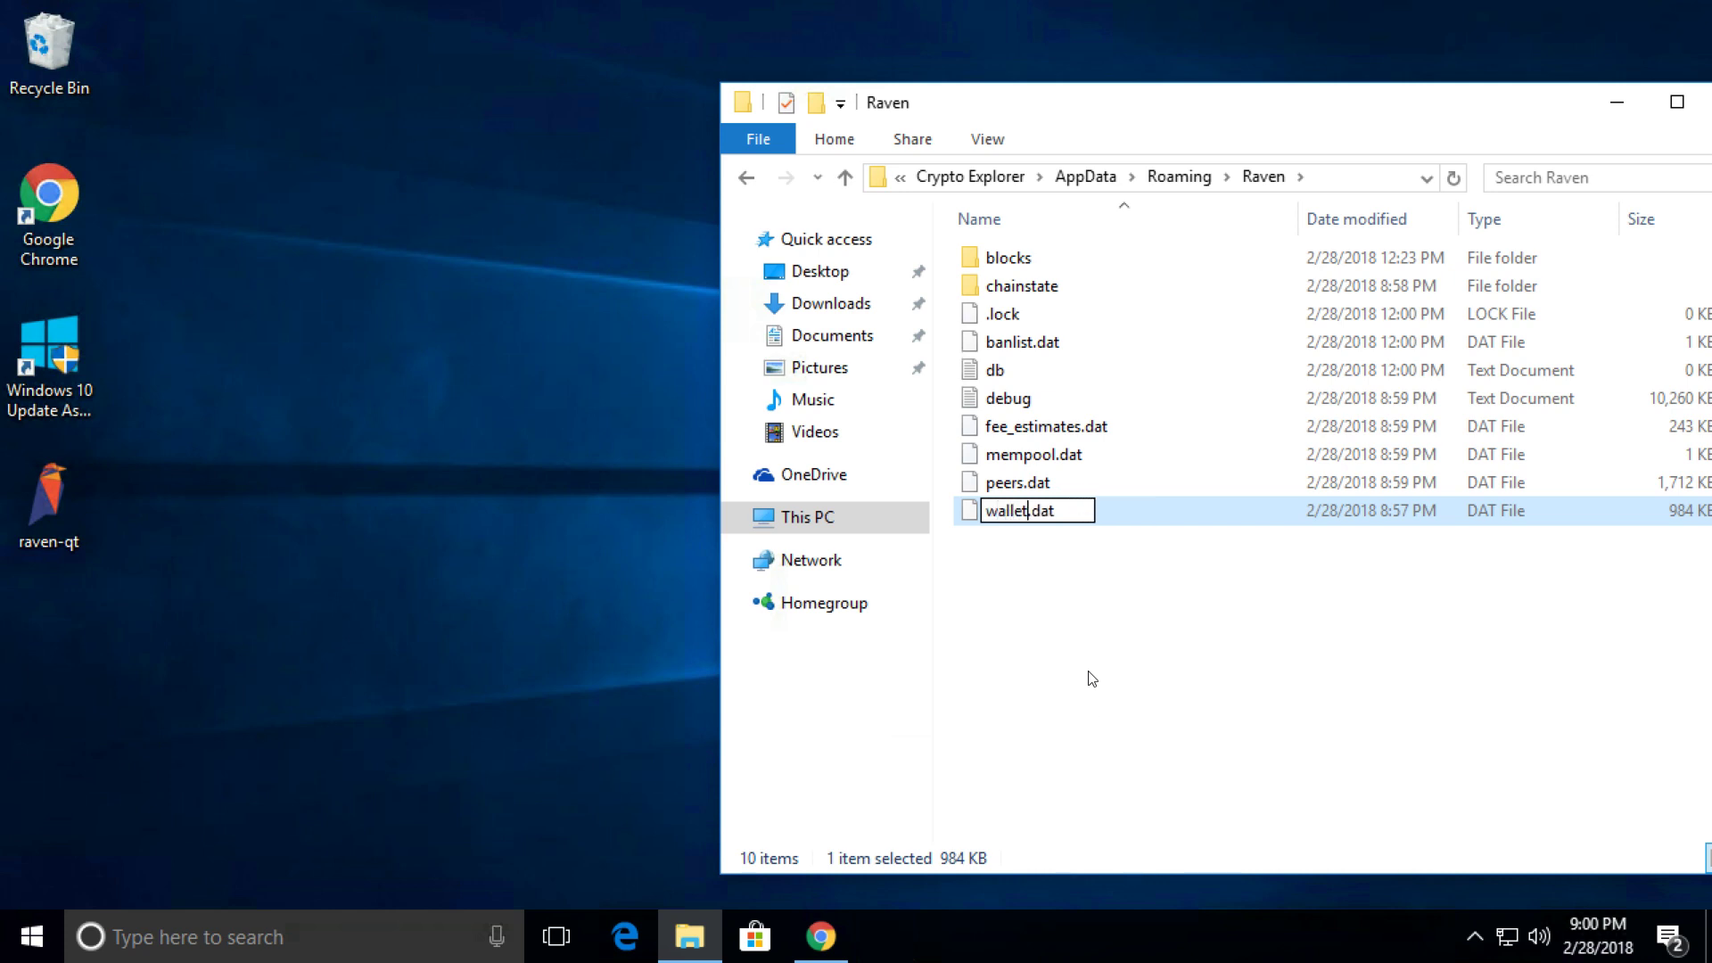
pyautogui.click(1090, 671)
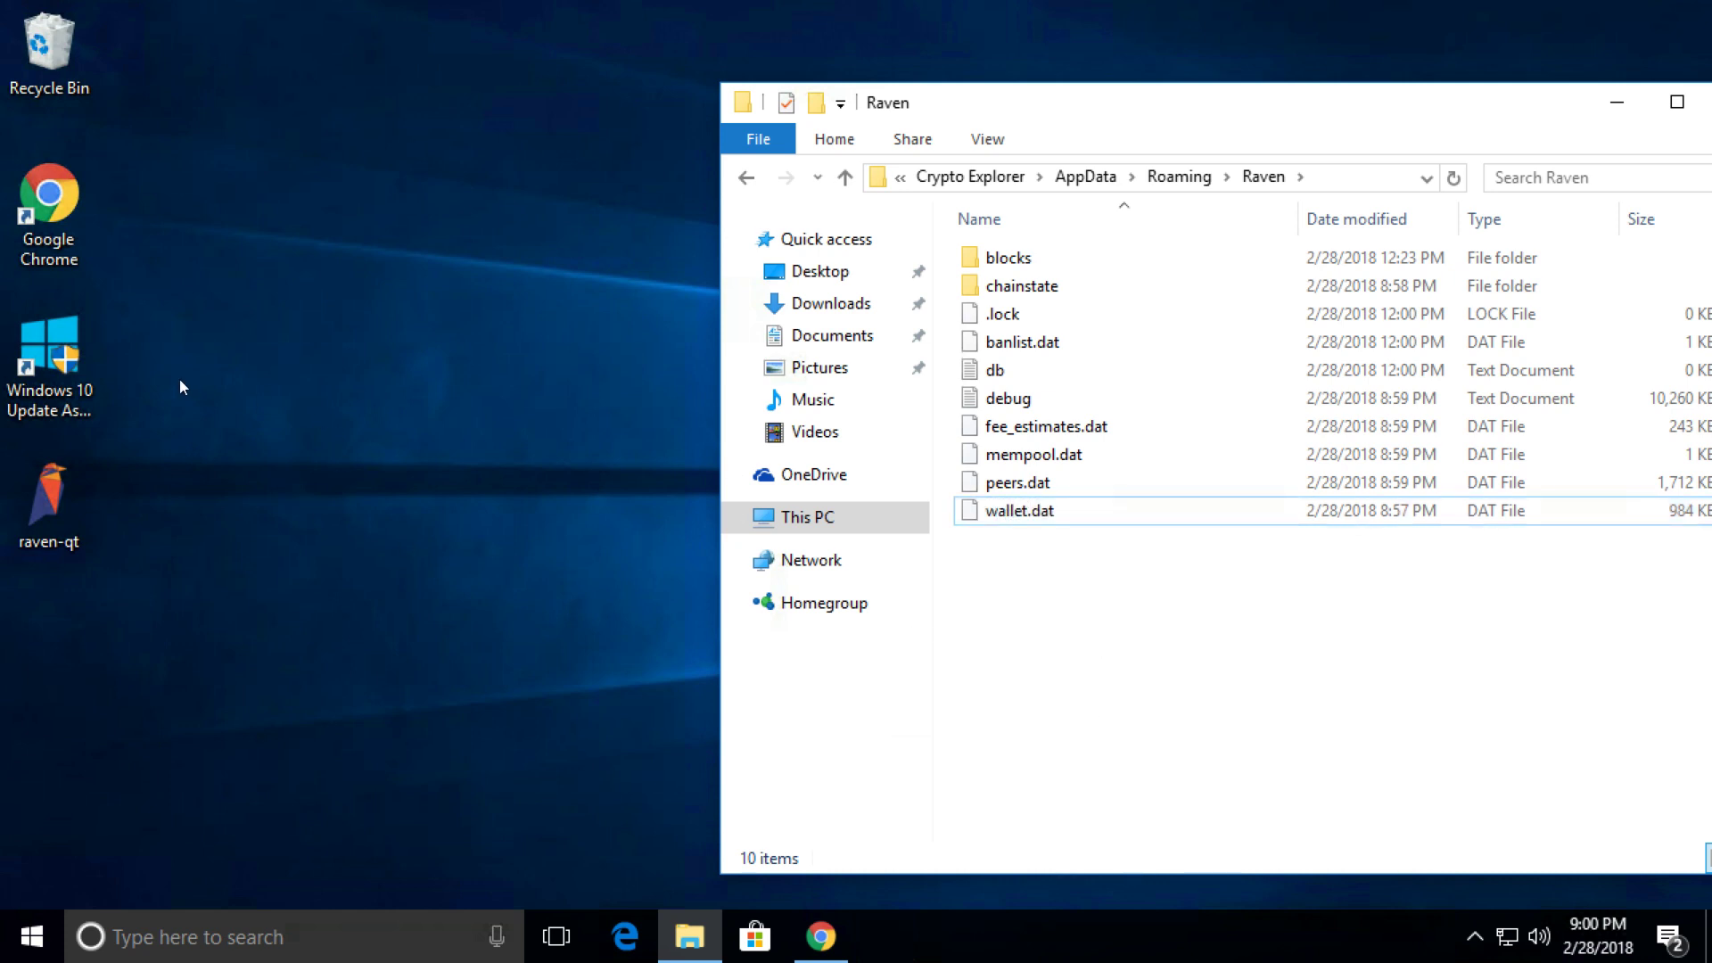
# Relaunch raven-qt and confirm the receiving addresses list shows Main and Mining.
pyautogui.click(51, 525)
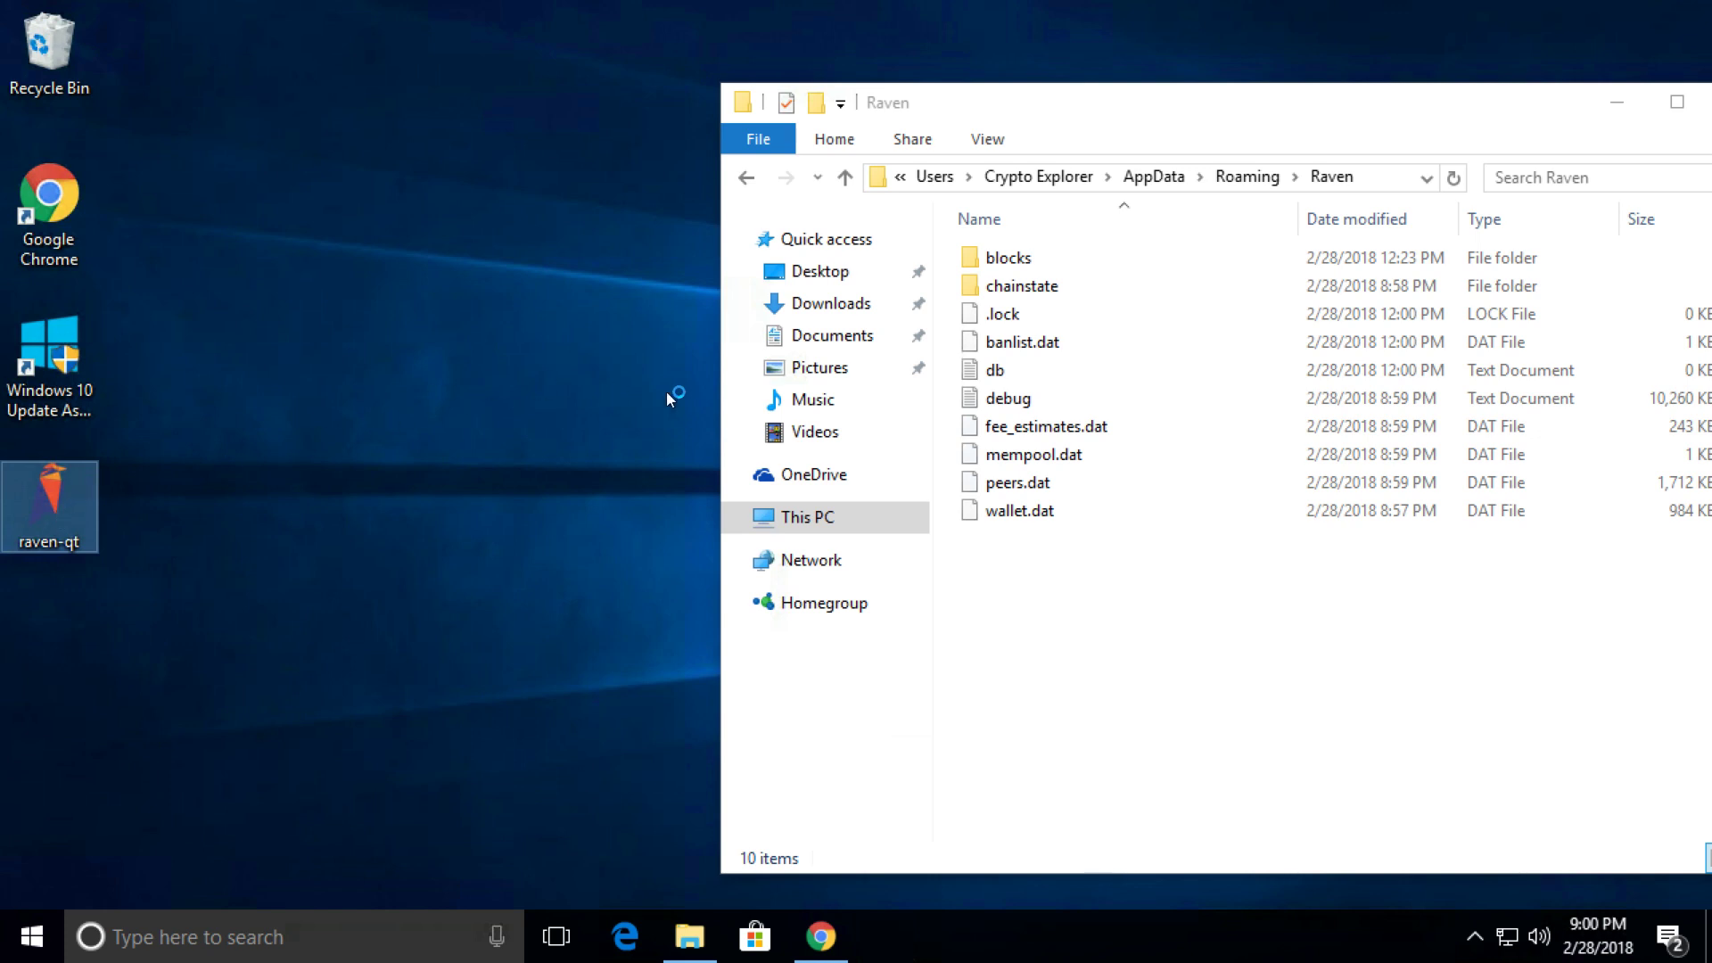
pyautogui.click(825, 518)
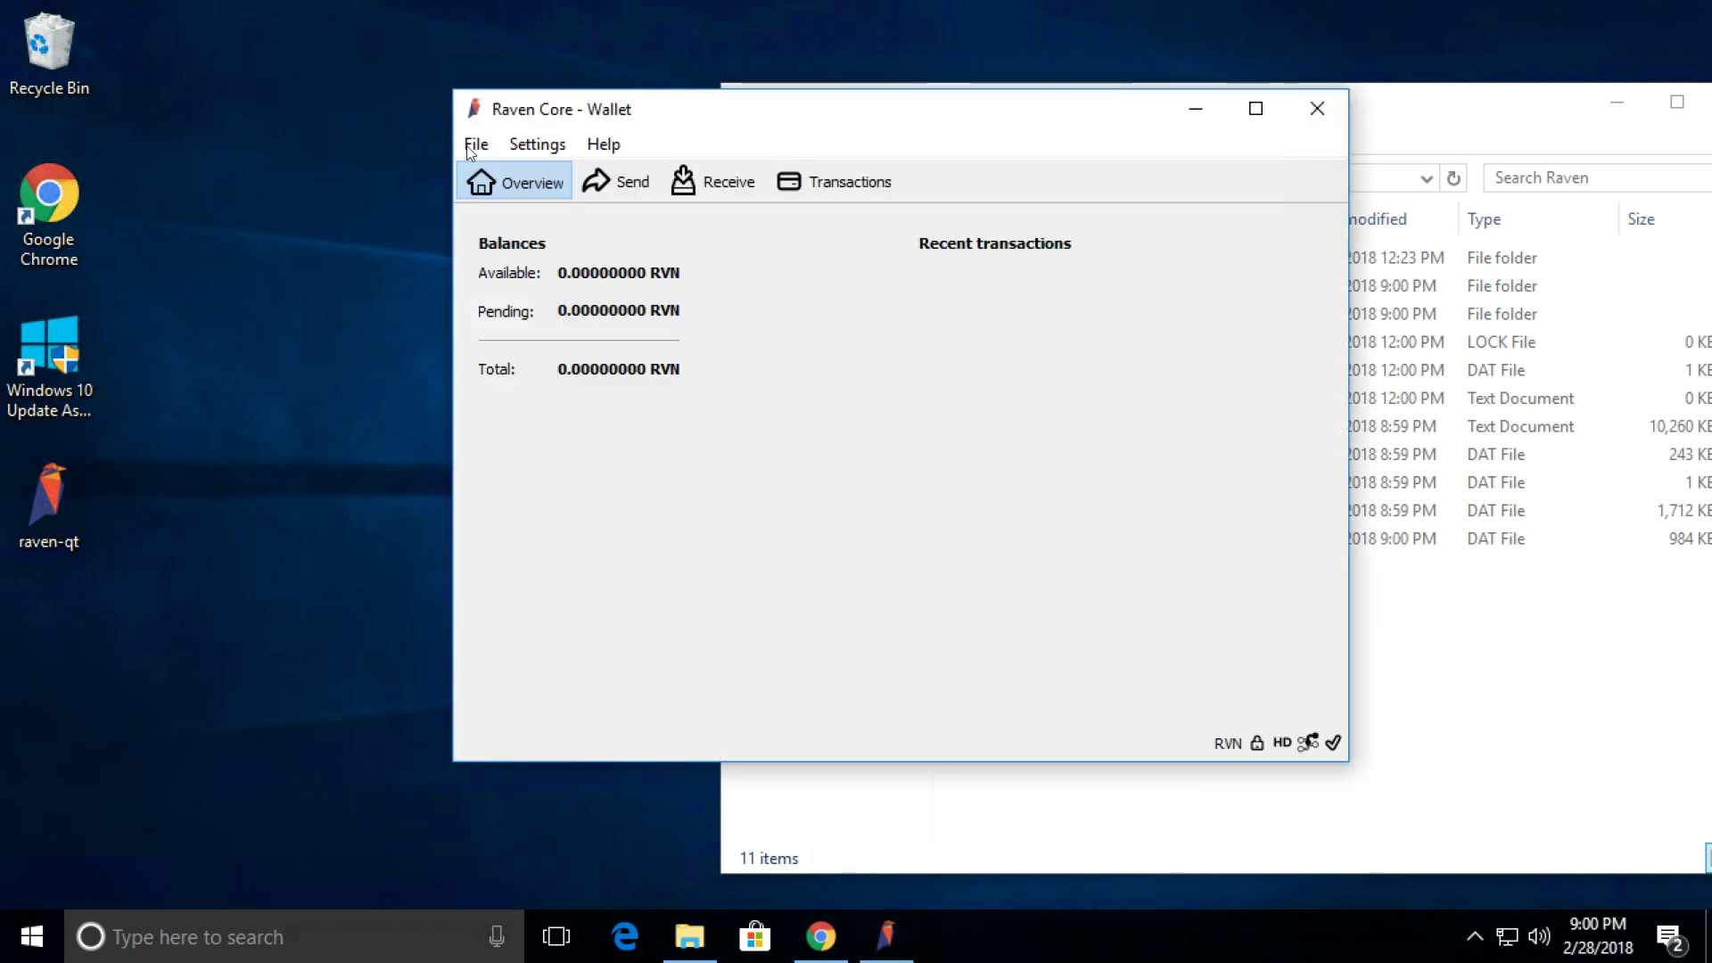
pyautogui.click(472, 144)
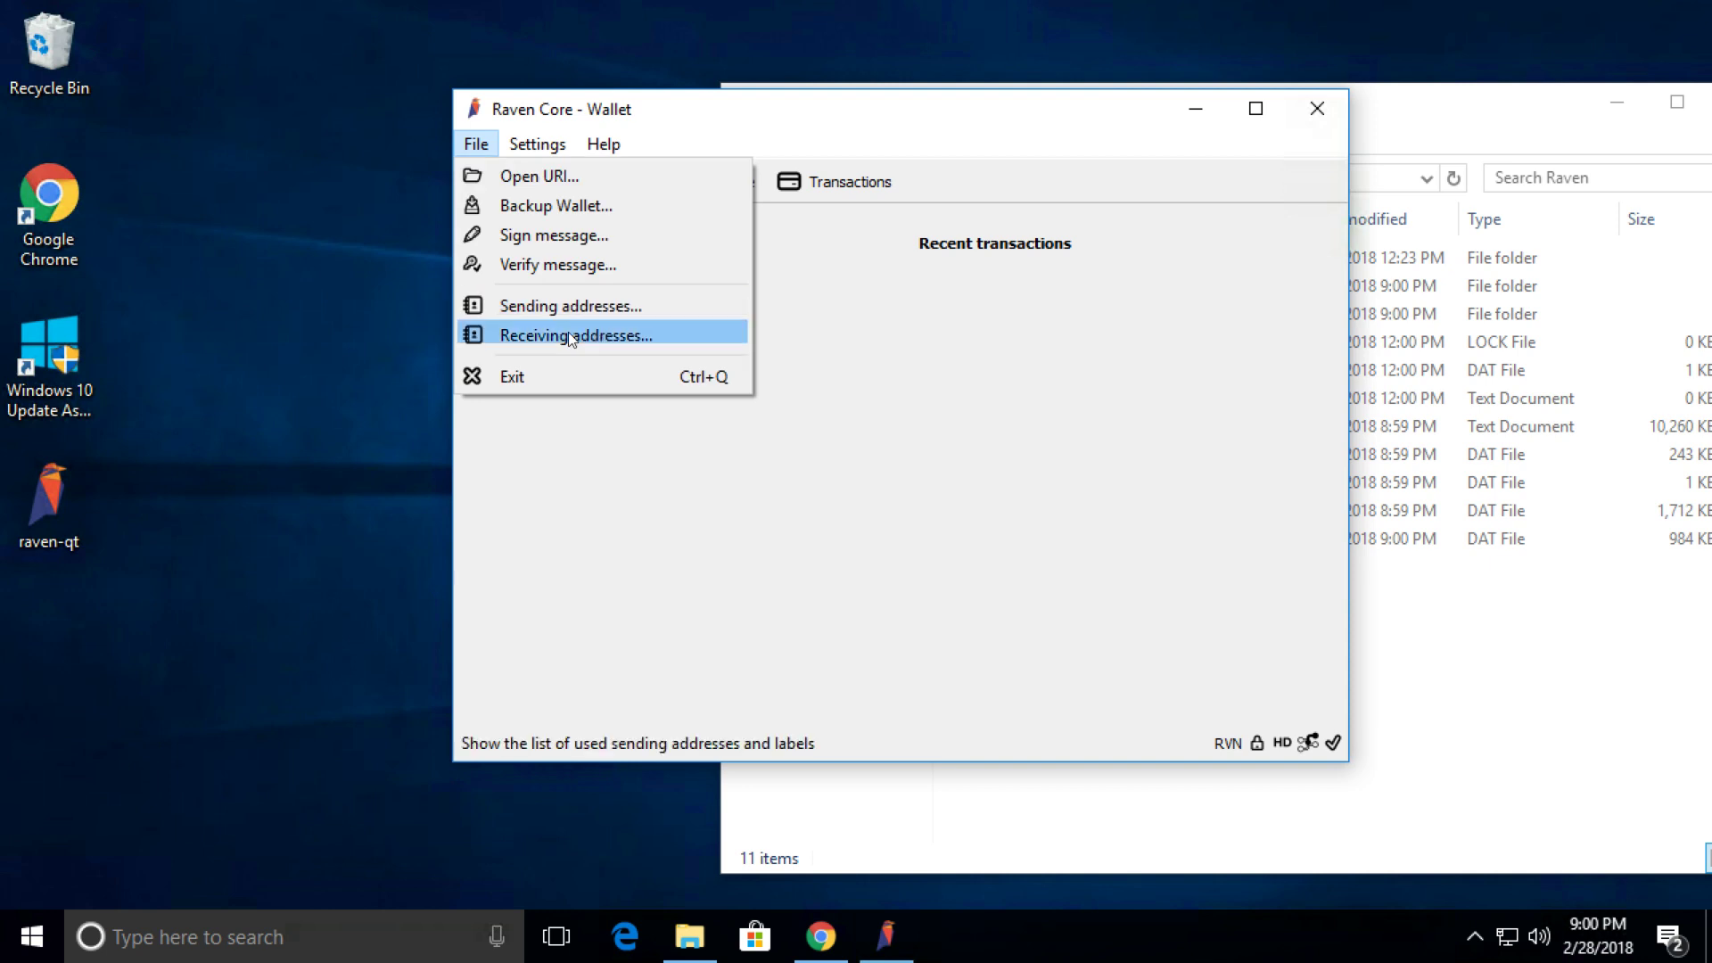
pyautogui.click(569, 333)
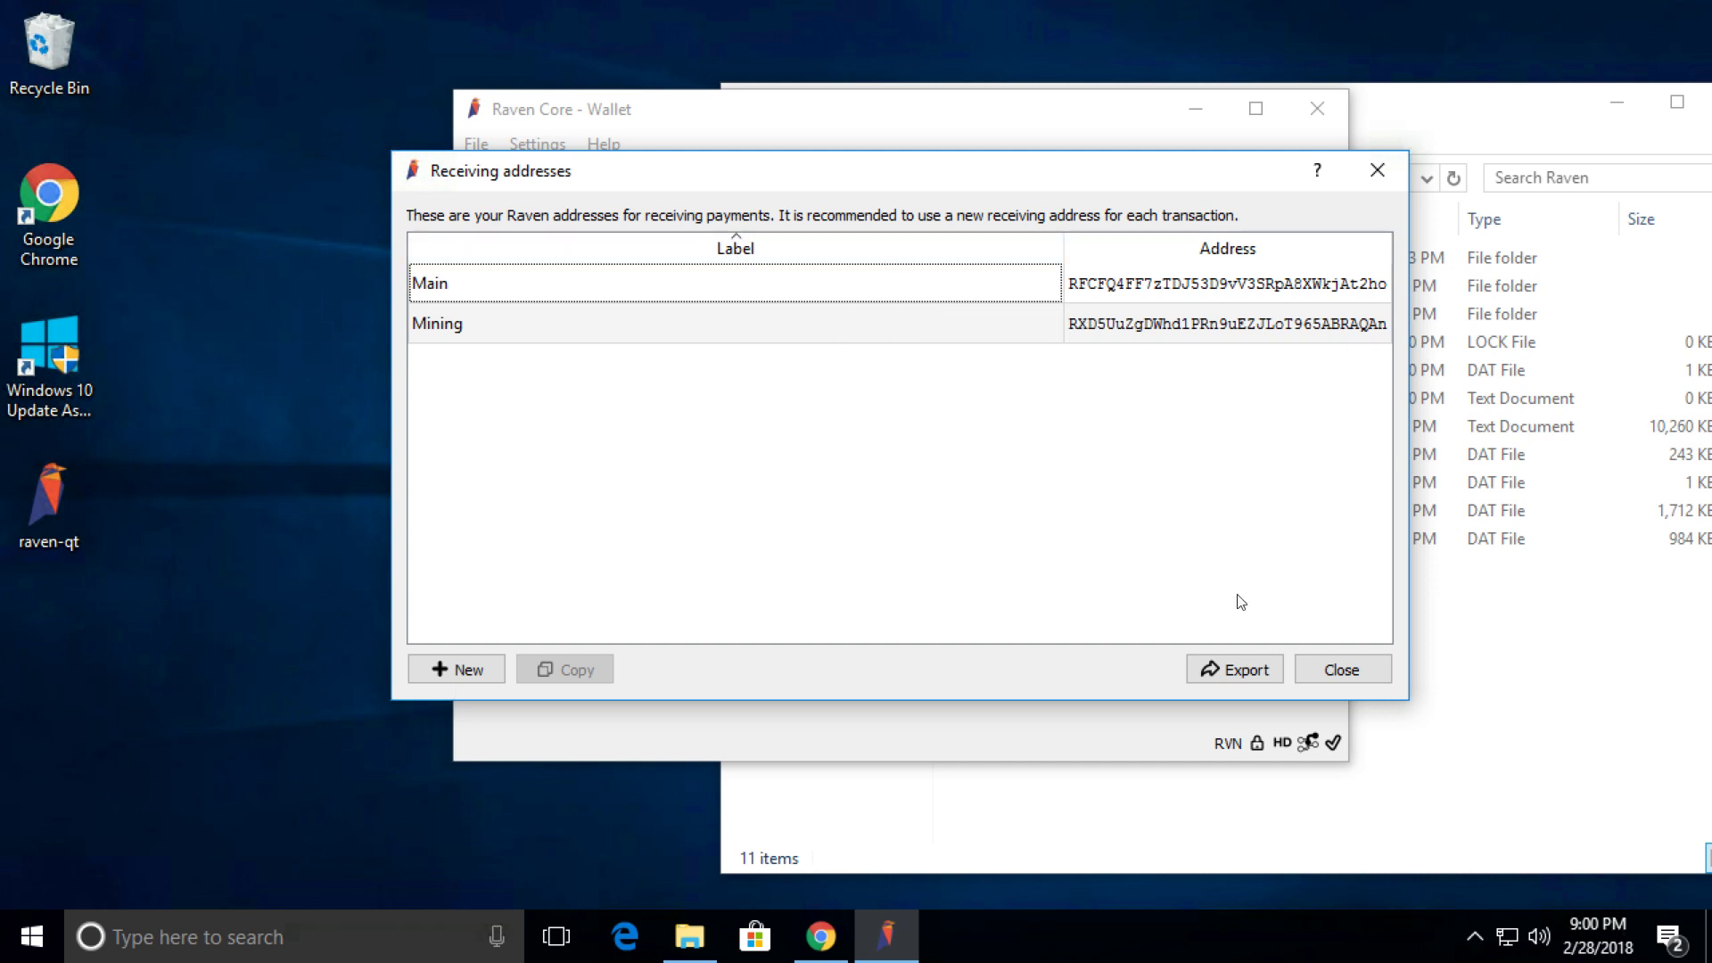
pyautogui.click(1357, 675)
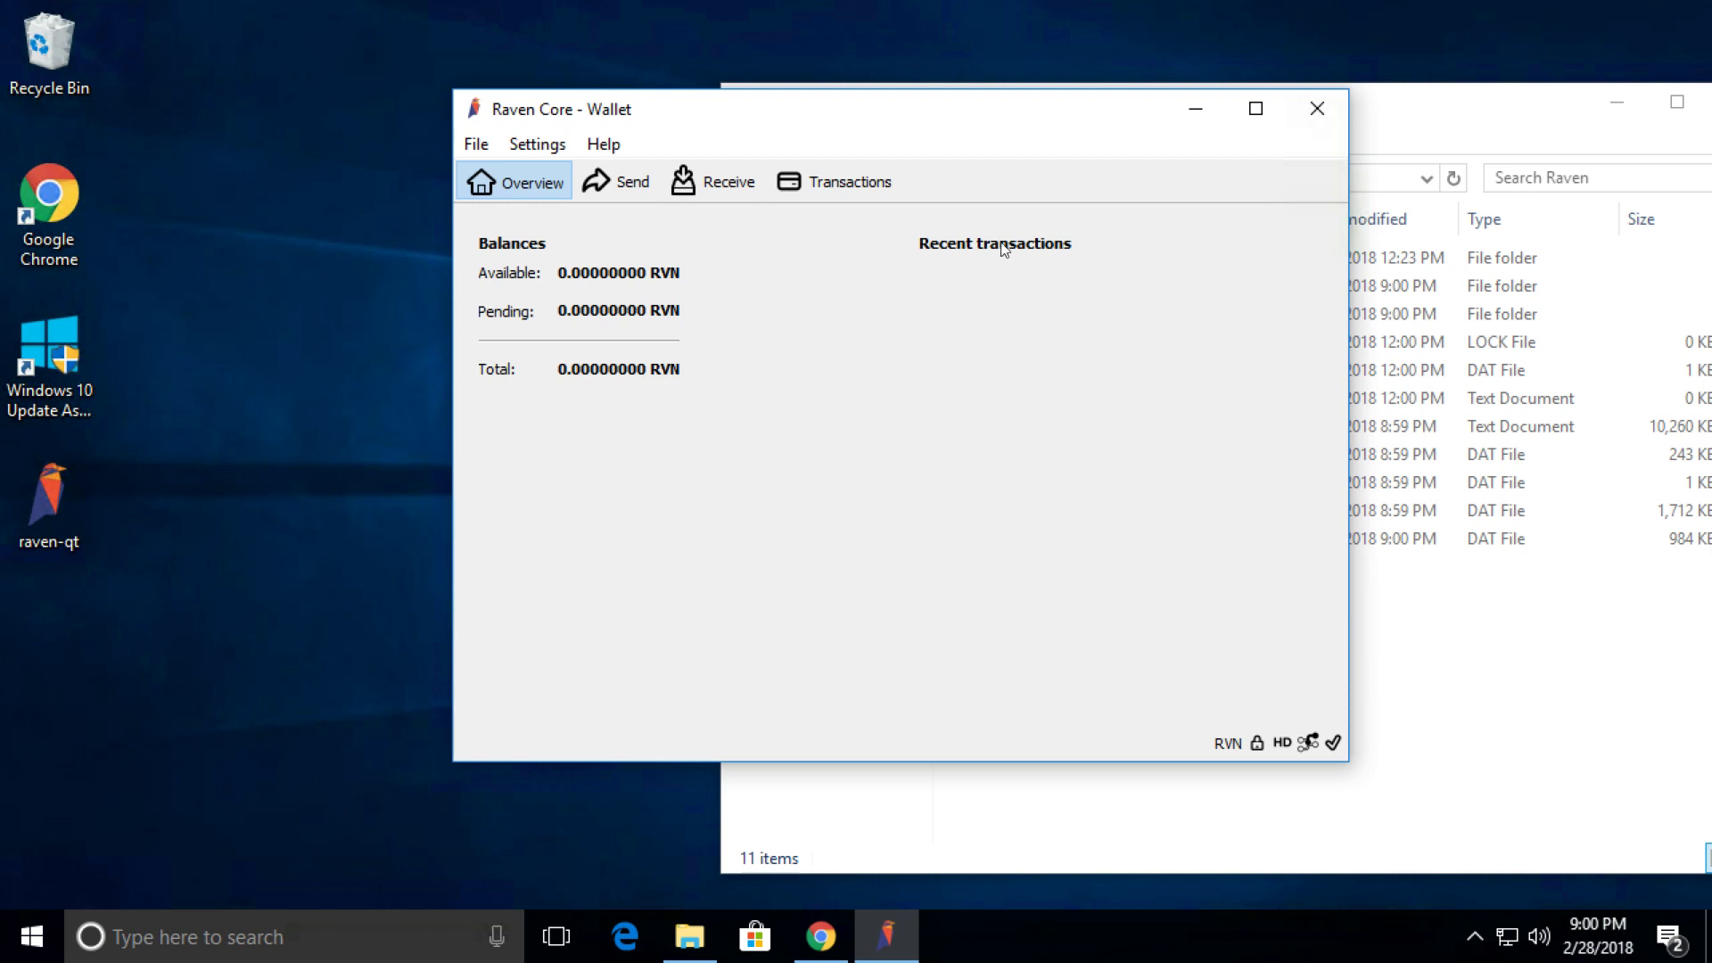